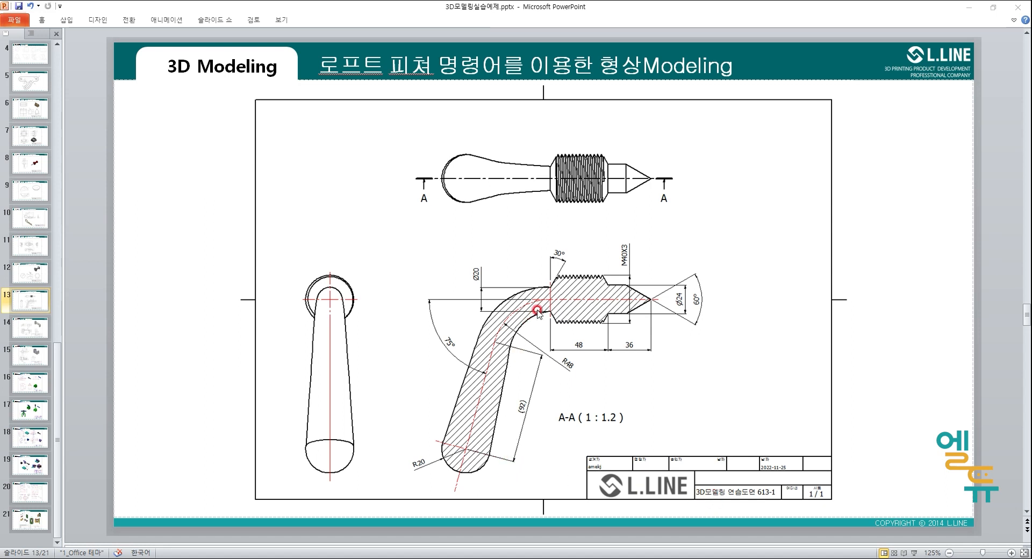
Examine section A-A to see where the curved handle meets the threaded shaft
key("ctrl+2")
left_click_drag(549, 250, 552, 385)
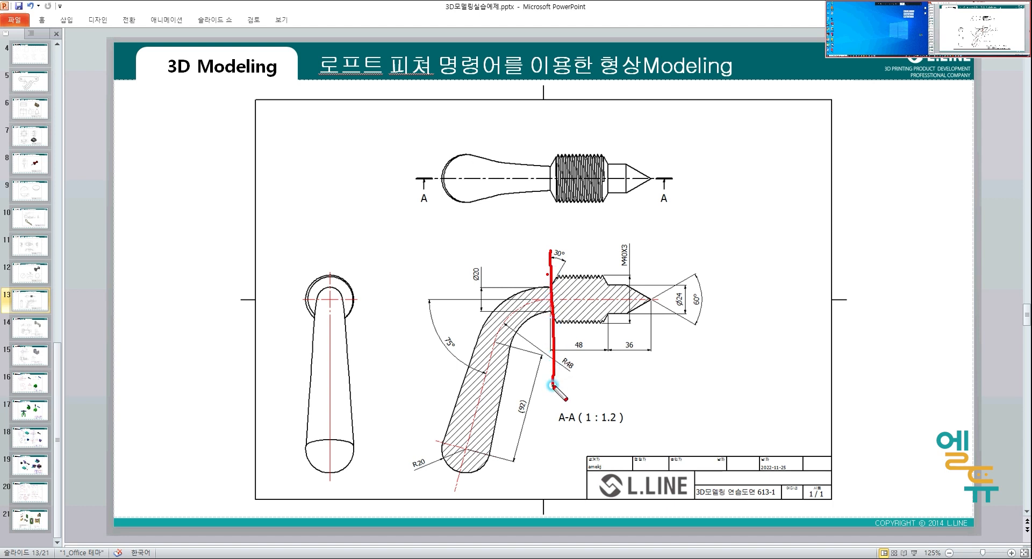
mouse_move(540, 268)
left_mouse_down()
mouse_move(473, 268)
mouse_move(487, 288)
left_mouse_up()
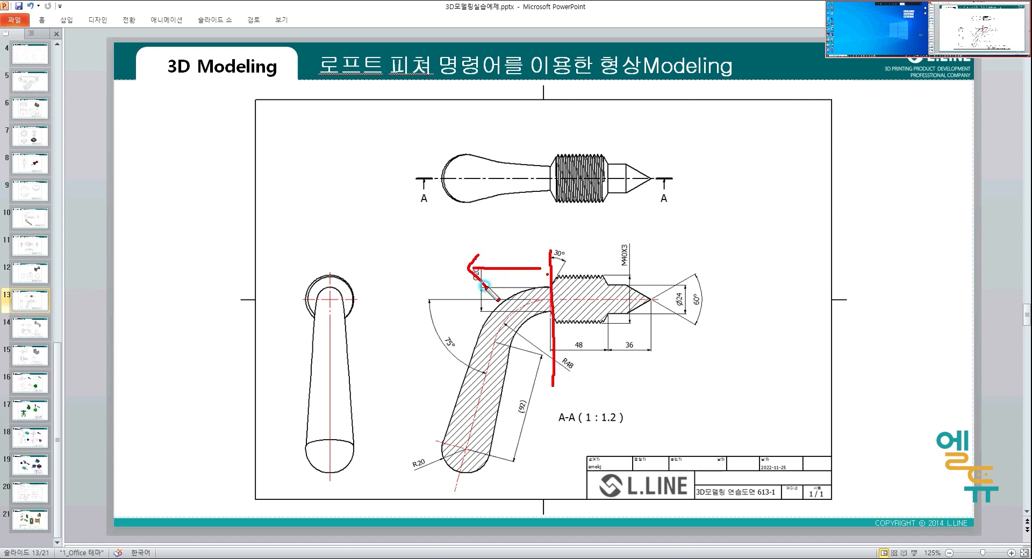
mouse_move(564, 253)
left_mouse_down()
mouse_move(627, 251)
mouse_move(611, 267)
left_mouse_up()
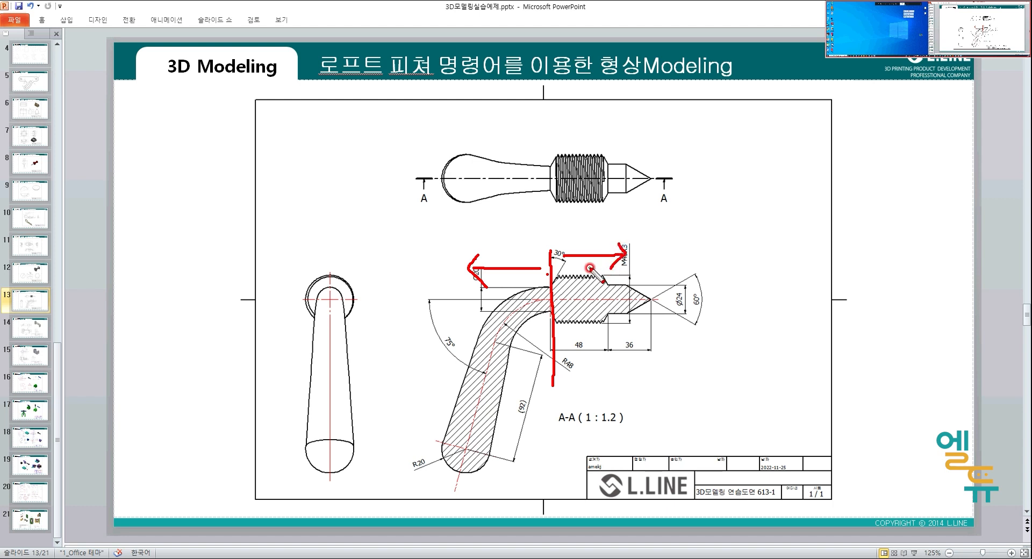
key("Escape")
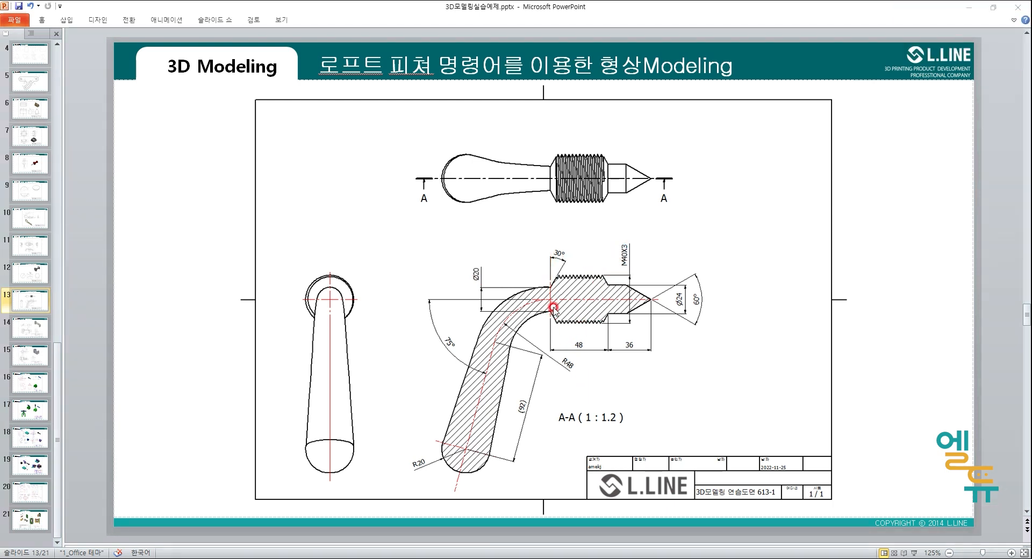
Examine the handle's two end sections, their Ø20 and R20 sizes, and the centreline path joining them in section A-A
left_click_drag(562, 300, 548, 287)
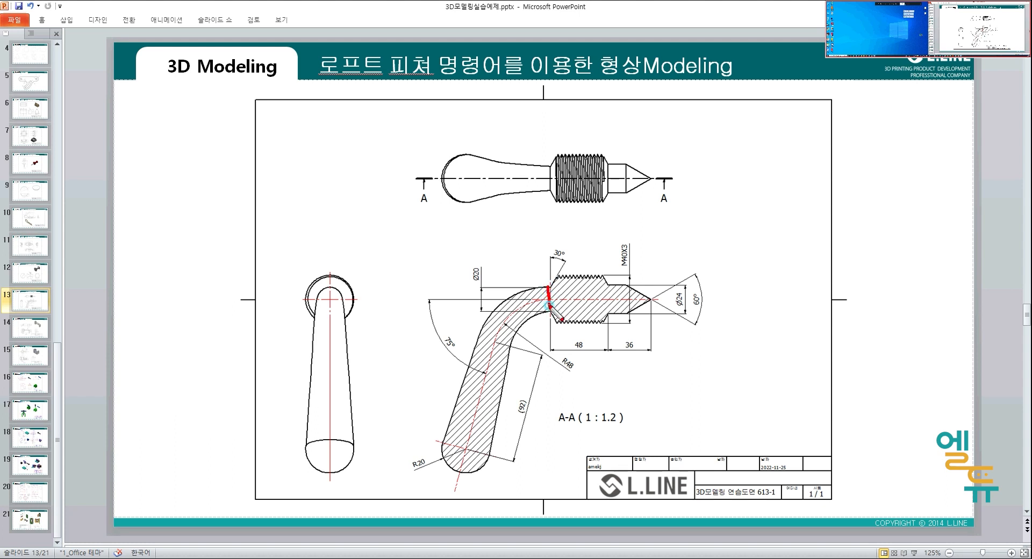
mouse_move(481, 292)
left_mouse_down()
mouse_move(470, 268)
mouse_move(473, 289)
left_mouse_up()
left_click_drag(440, 442, 490, 453)
left_click_drag(424, 473, 412, 476)
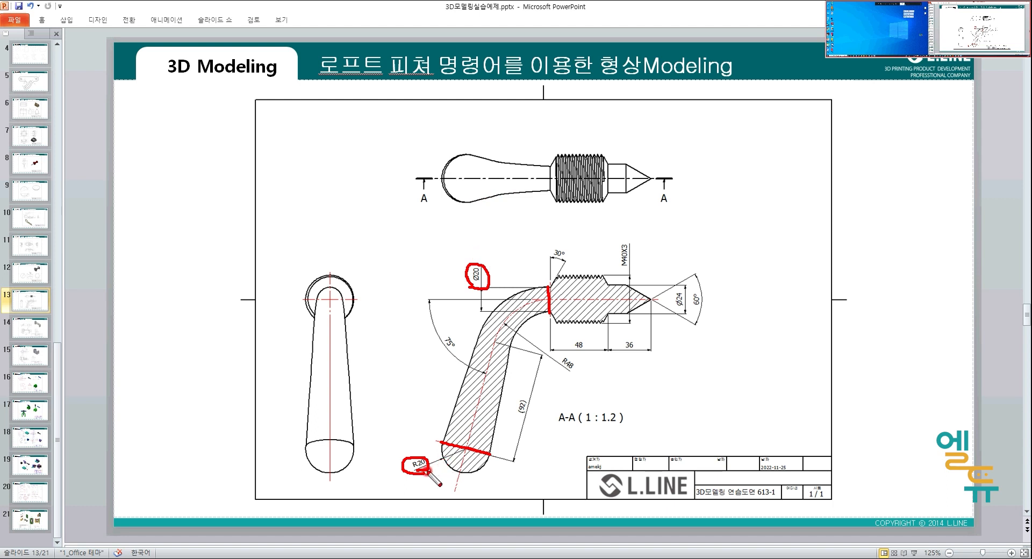
left_click_drag(547, 290, 550, 319)
left_click_drag(543, 292, 442, 437)
mouse_move(549, 315)
left_mouse_down()
mouse_move(489, 455)
mouse_move(466, 431)
mouse_move(487, 342)
mouse_move(529, 299)
mouse_move(547, 297)
left_mouse_up()
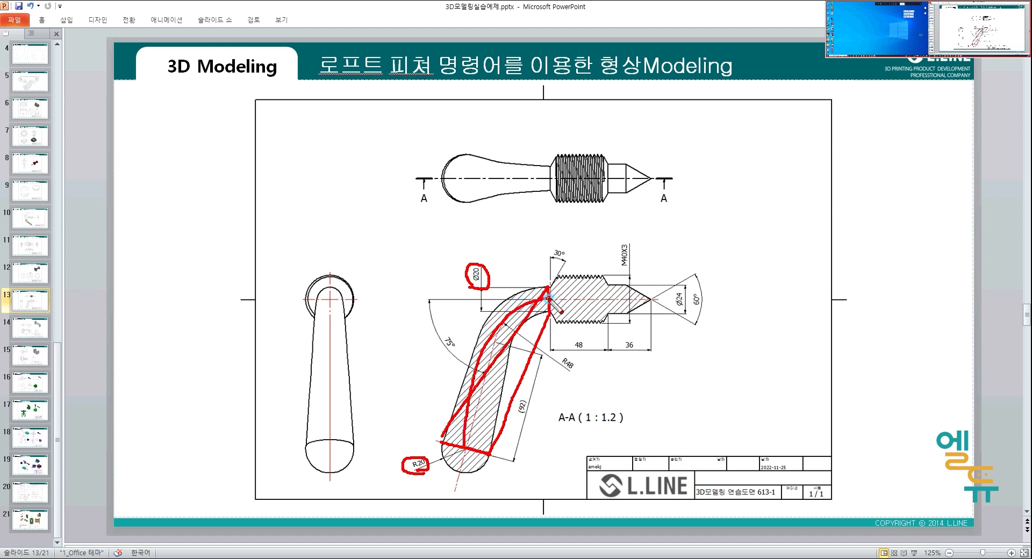
right_click(563, 404)
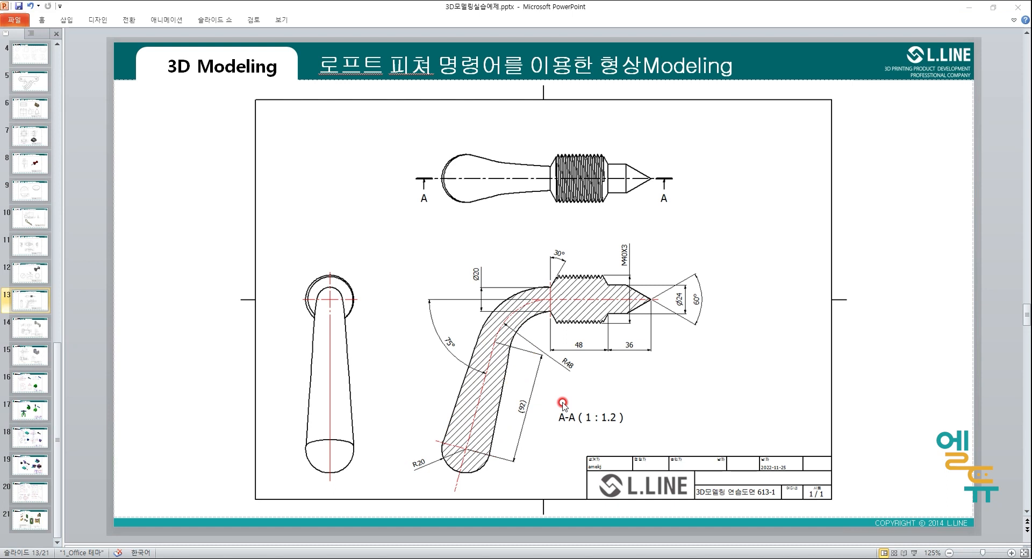
Switch to Fusion 360, start a sketch on the XZ plane and activate the Line tool
double_click(621, 19)
left_click(582, 56)
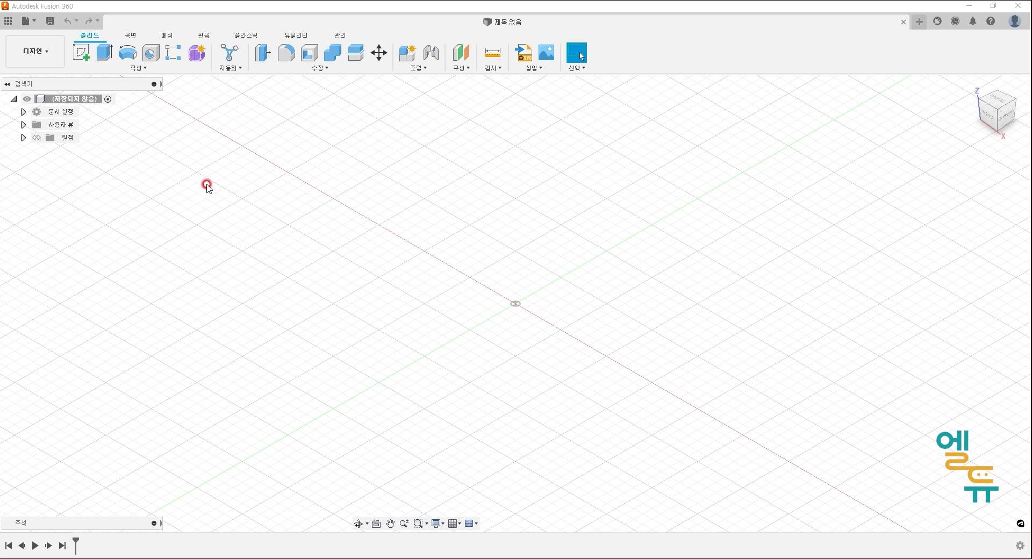
left_click(82, 52)
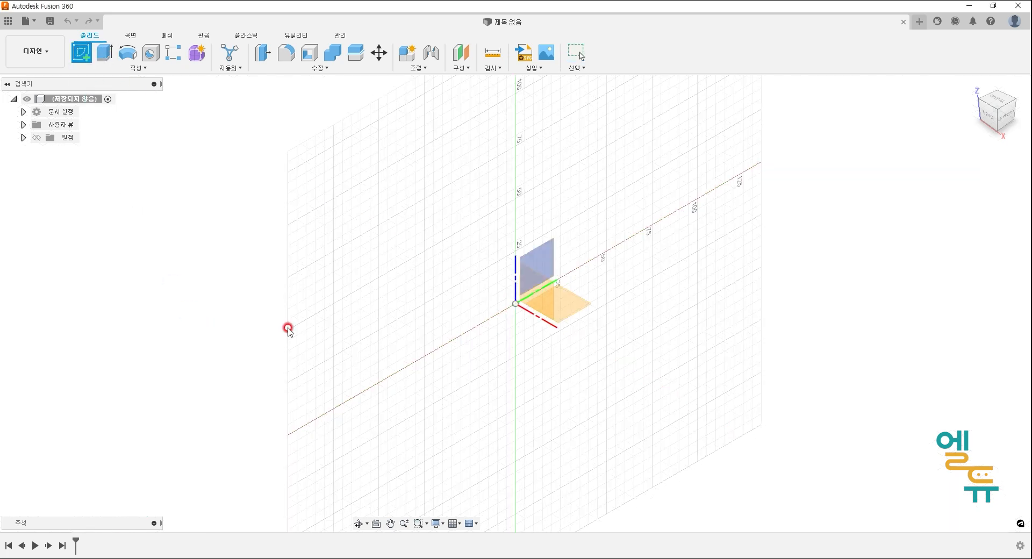
left_click(537, 296)
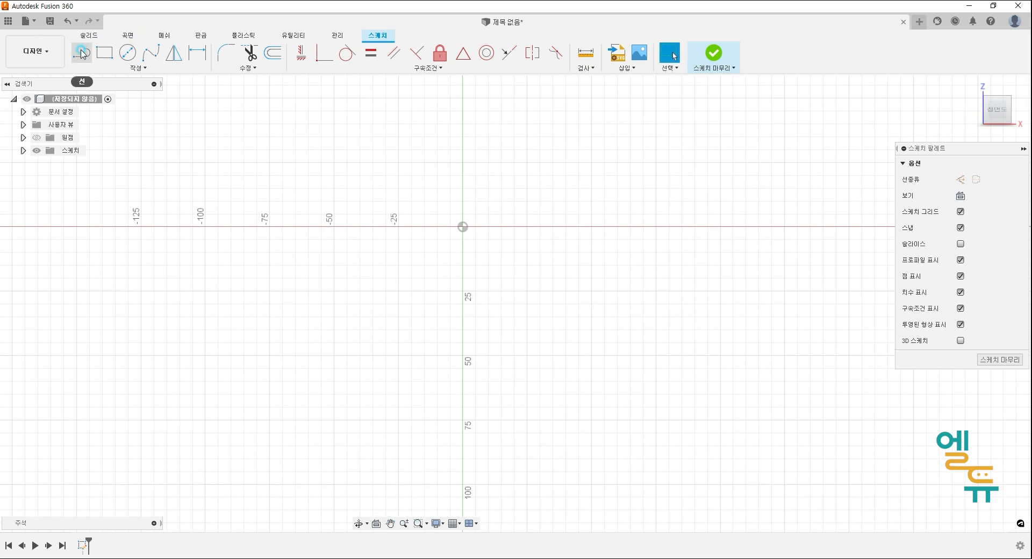
left_click(82, 52)
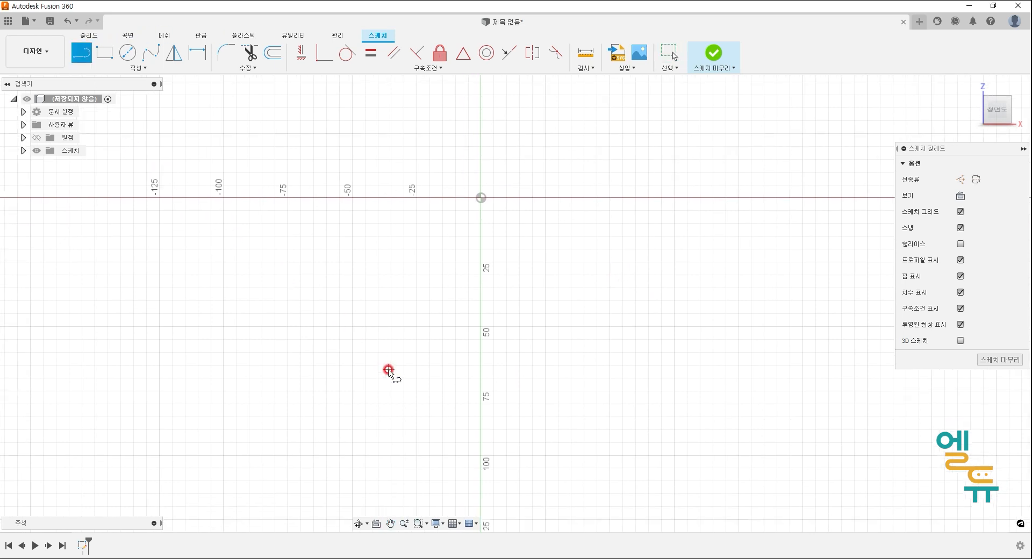
Consult the PowerPoint drawing for the length and angle of the handle's straight lower centreline
key("alt+Tab")
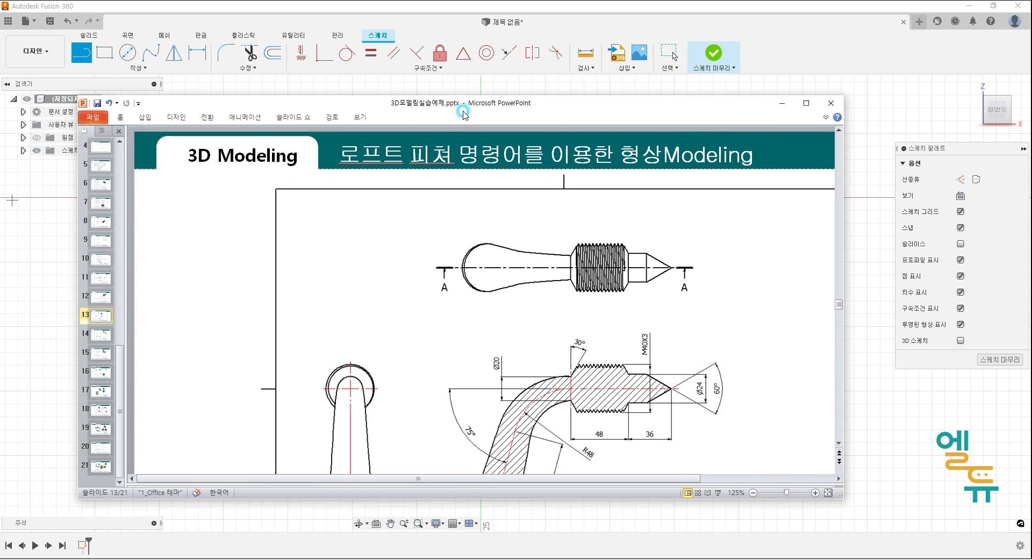
left_click(506, 399)
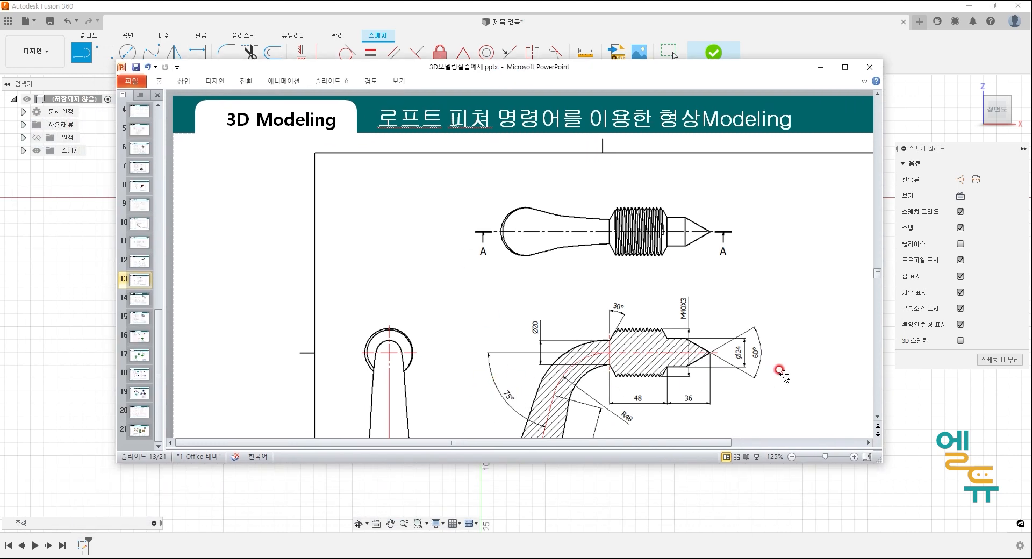
scroll(783, 372, "down", 3)
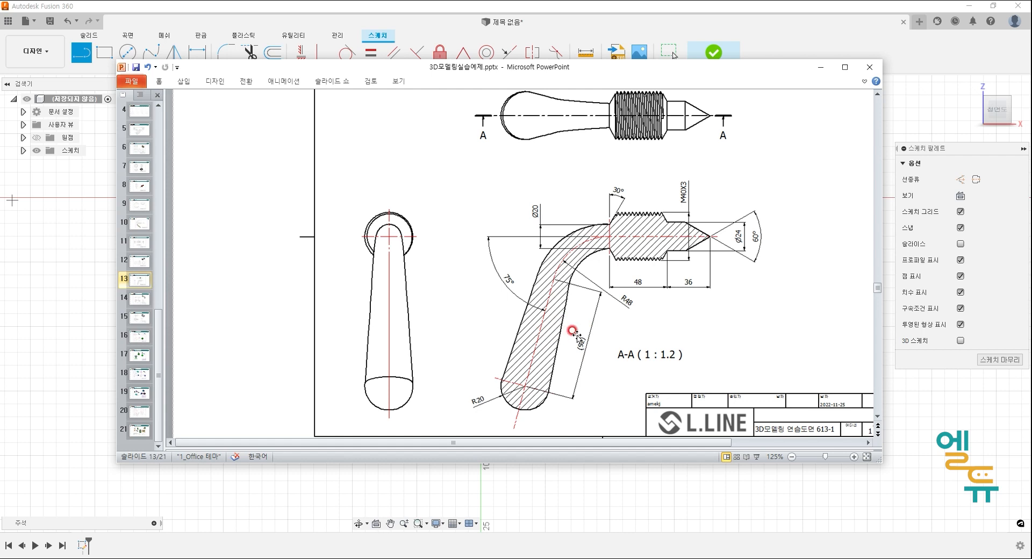
left_click_drag(525, 385, 553, 278)
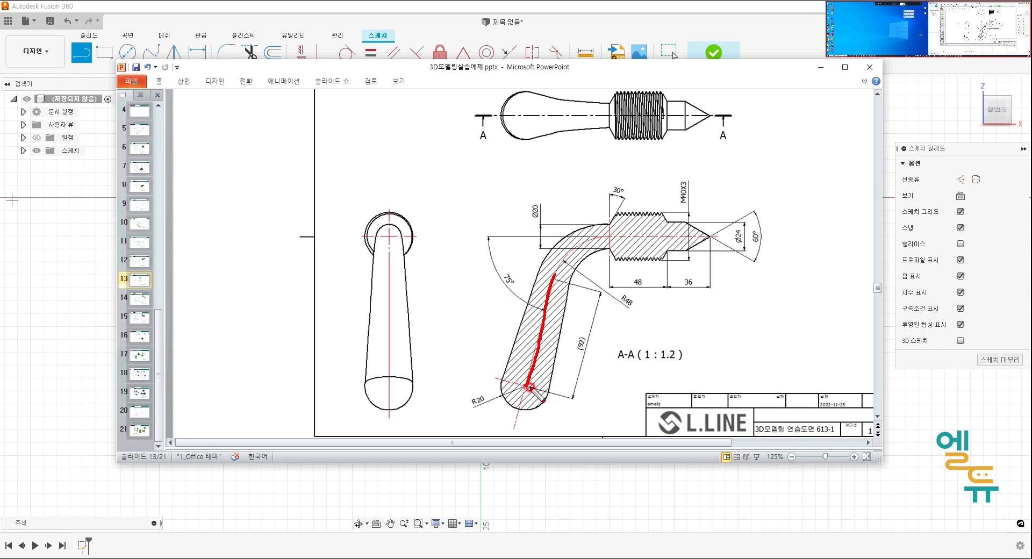
left_click_drag(527, 385, 635, 386)
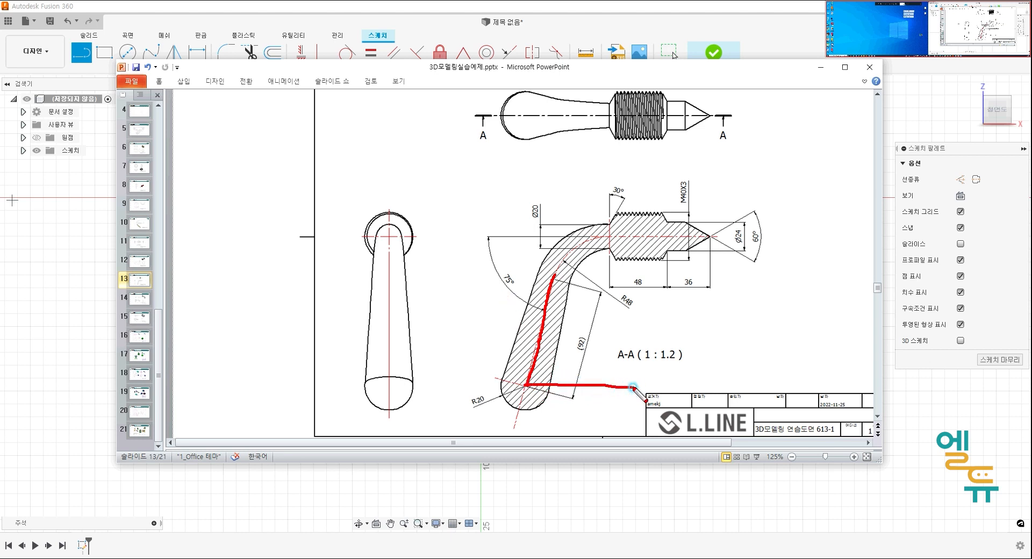
mouse_move(536, 351)
left_mouse_down()
mouse_move(562, 376)
mouse_move(553, 354)
mouse_move(567, 378)
left_mouse_up()
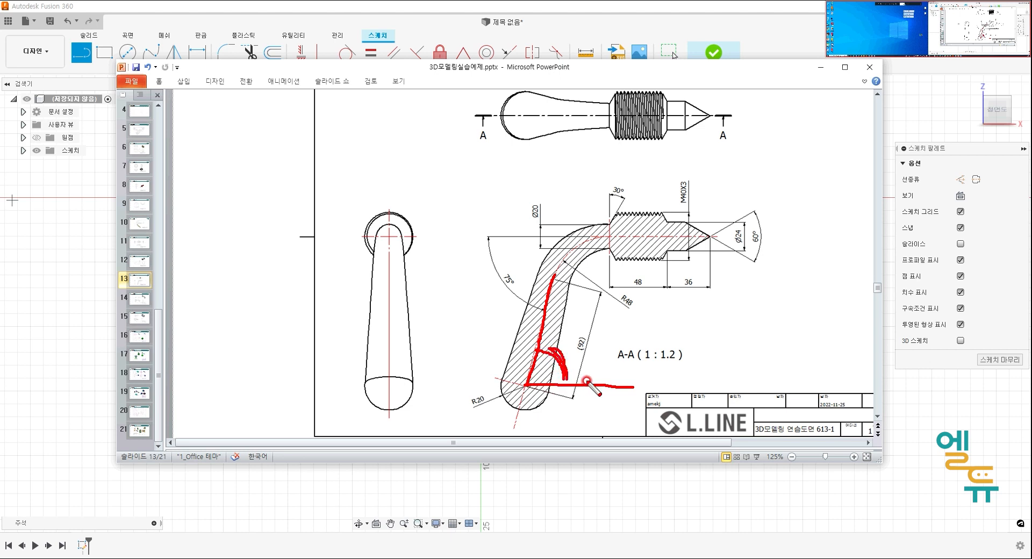
mouse_move(590, 360)
left_mouse_down()
mouse_move(582, 331)
mouse_move(591, 358)
left_mouse_up()
mouse_move(503, 302)
left_mouse_down()
mouse_move(492, 277)
mouse_move(520, 310)
left_mouse_up()
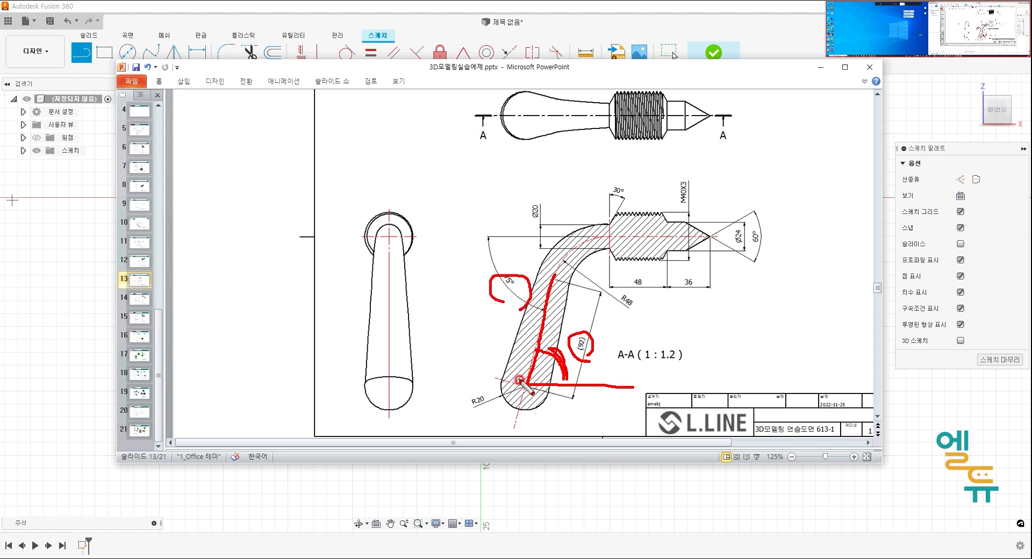
key("Escape")
left_click_drag(648, 73, 0, 103)
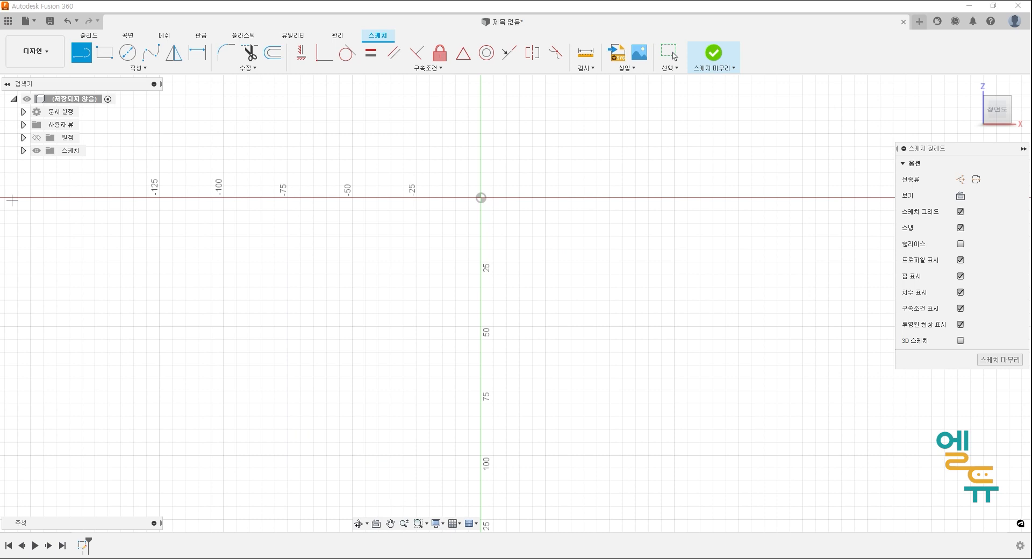
Draw a 92 mm line rising at 75° from the horizontal for the handle's straight centreline
left_click(297, 408)
left_click(262, 455)
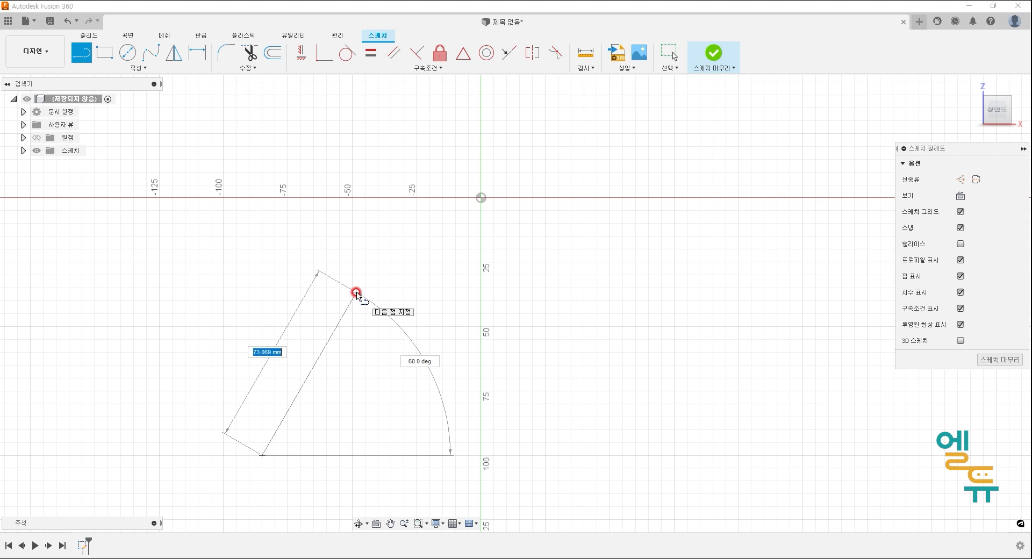
type("7")
key("Tab")
key("Tab")
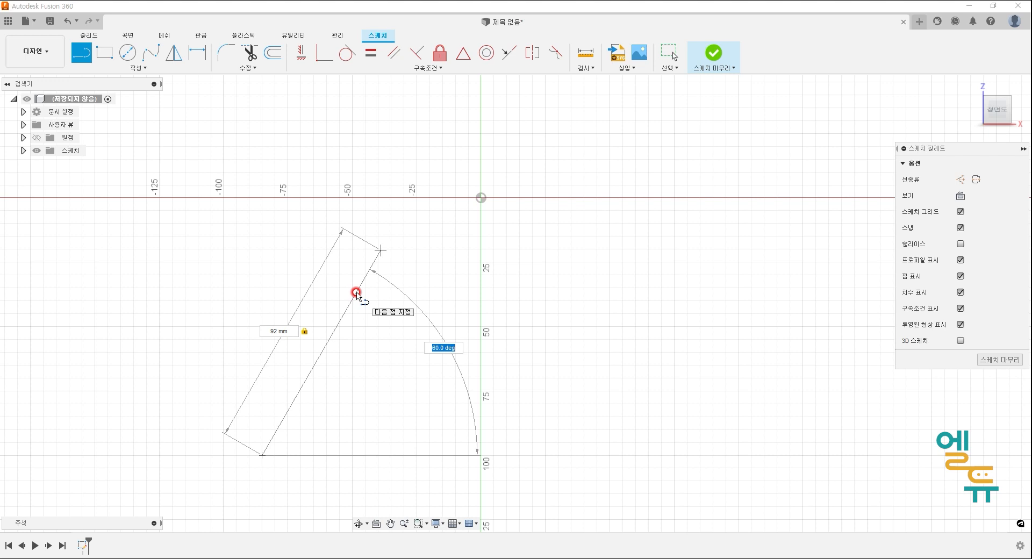
type("75")
key("Return")
key("Escape")
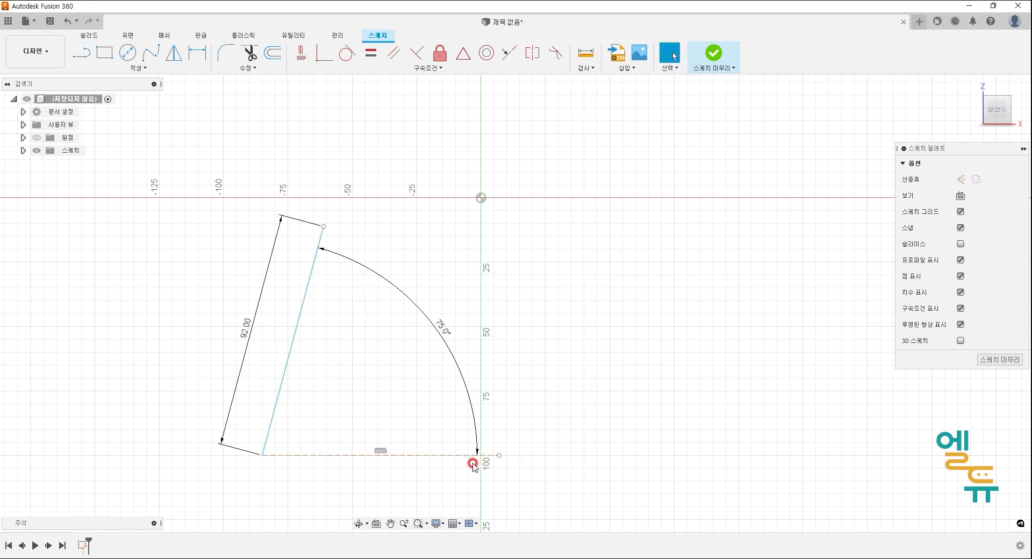
Shift the angled line and its horizontal reference line slightly lower in the sketch
mouse_move(454, 455)
left_mouse_down()
mouse_move(450, 472)
mouse_move(474, 472)
mouse_move(443, 488)
left_mouse_up()
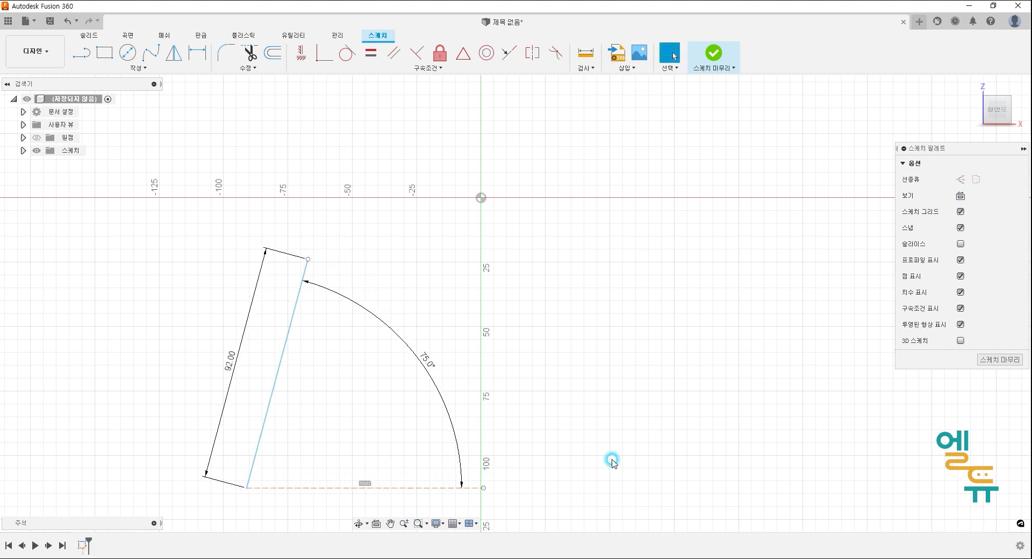
middle_click_drag(575, 468, 645, 444)
left_click(303, 344)
left_click(492, 331)
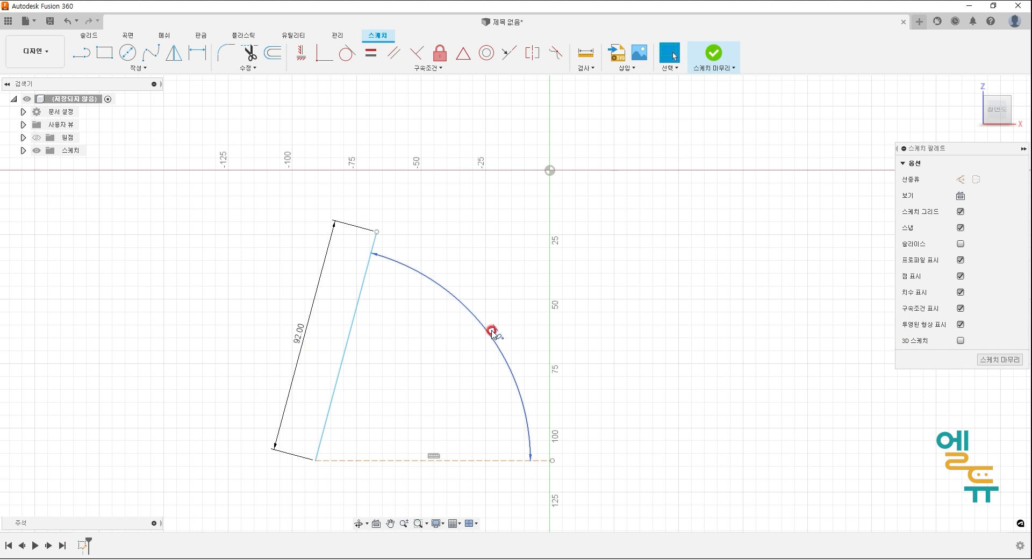
left_click(471, 461)
left_click(760, 407)
left_click(741, 418)
Draw a tangent arc of about 28 mm radius from the angled line's upper endpoint, curving toward the origin
key("l")
left_click_drag(378, 233, 448, 179)
key("Escape")
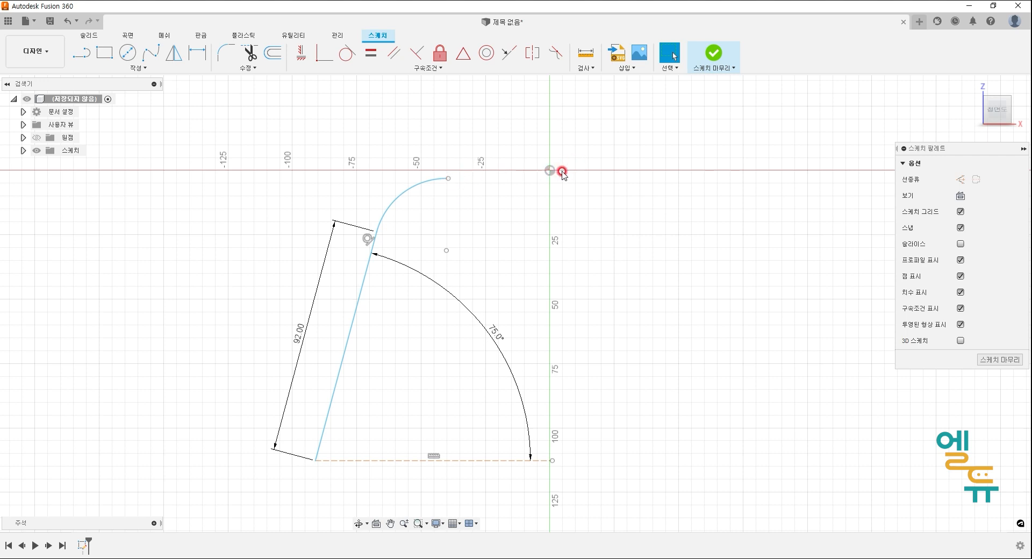
Constrain the arc's free endpoint to be coincident with the sketch origin
left_click(325, 53)
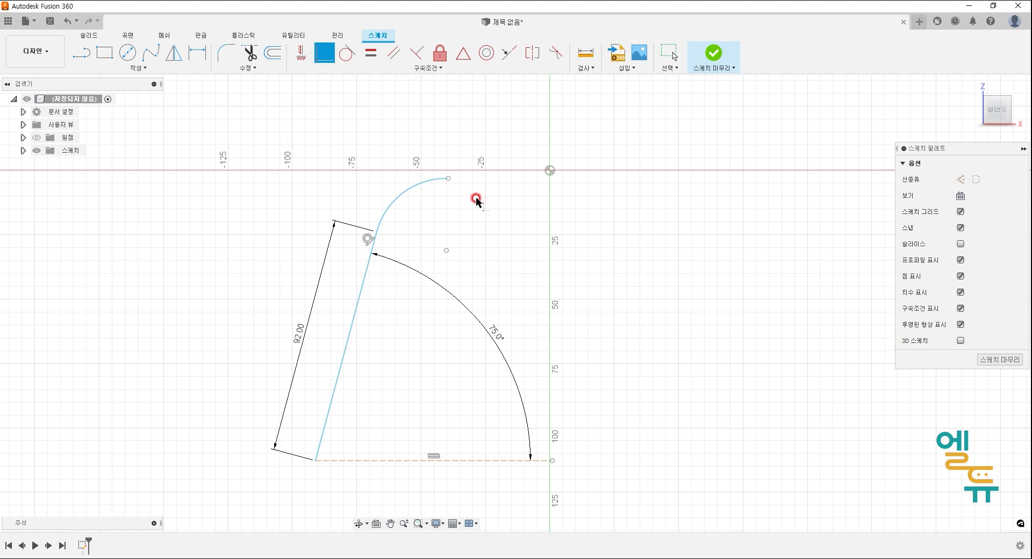
left_click(450, 180)
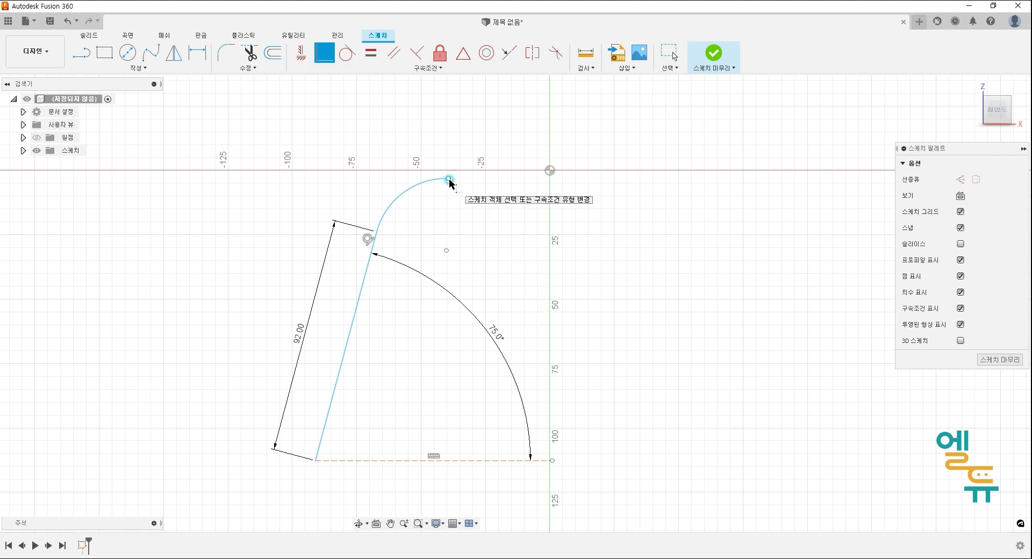
left_click(549, 170)
middle_click_drag(671, 341, 662, 343)
key("Escape")
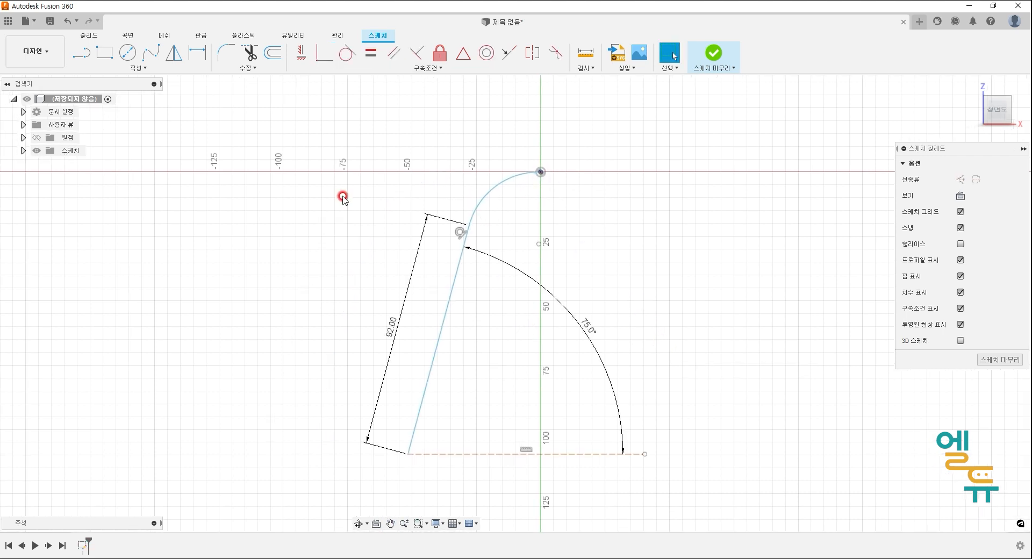
Dimension the tangent arc's radius as 48 mm
left_click(193, 56)
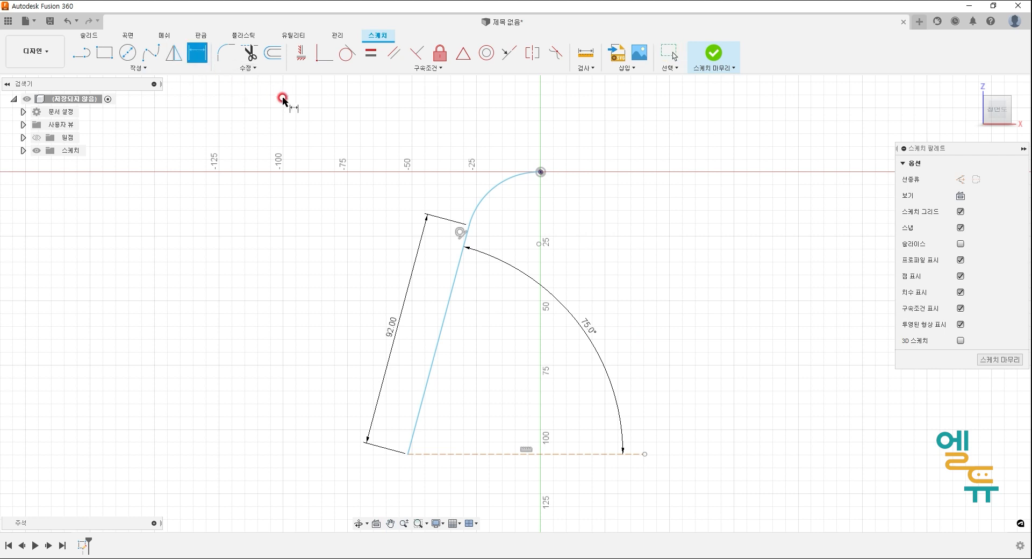
left_click(481, 201)
left_click(514, 219)
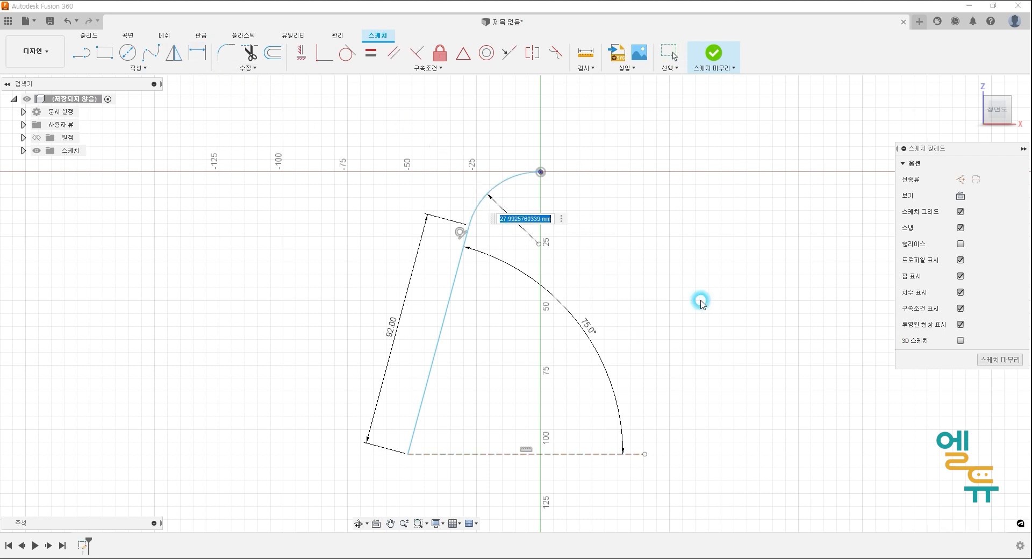
type("48")
key("Return")
middle_click_drag(697, 315, 676, 282)
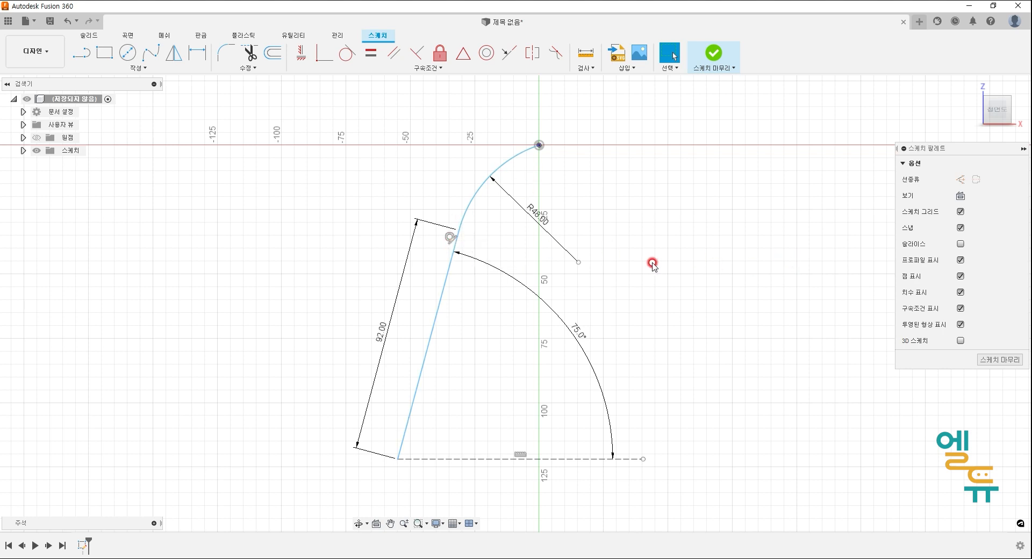
Shift the junction of the angled line and the arc outward to test the sketch's remaining freedom
mouse_move(458, 235)
left_mouse_down()
mouse_move(438, 217)
mouse_move(385, 227)
mouse_move(456, 243)
mouse_move(409, 248)
mouse_move(436, 264)
mouse_move(413, 257)
mouse_move(418, 271)
left_mouse_up()
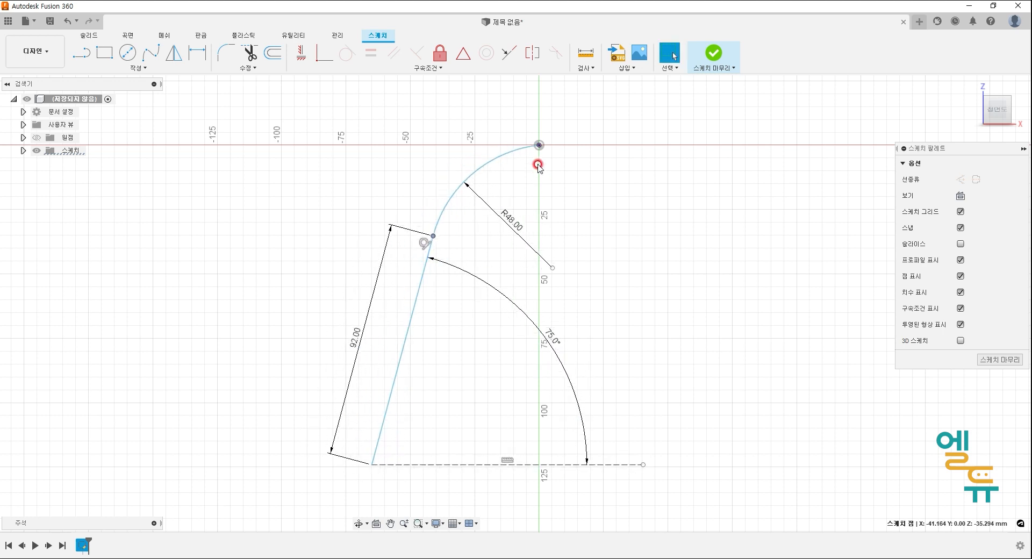
key("ctrl+2")
mouse_move(537, 158)
left_mouse_down()
mouse_move(534, 133)
mouse_move(536, 153)
left_mouse_up()
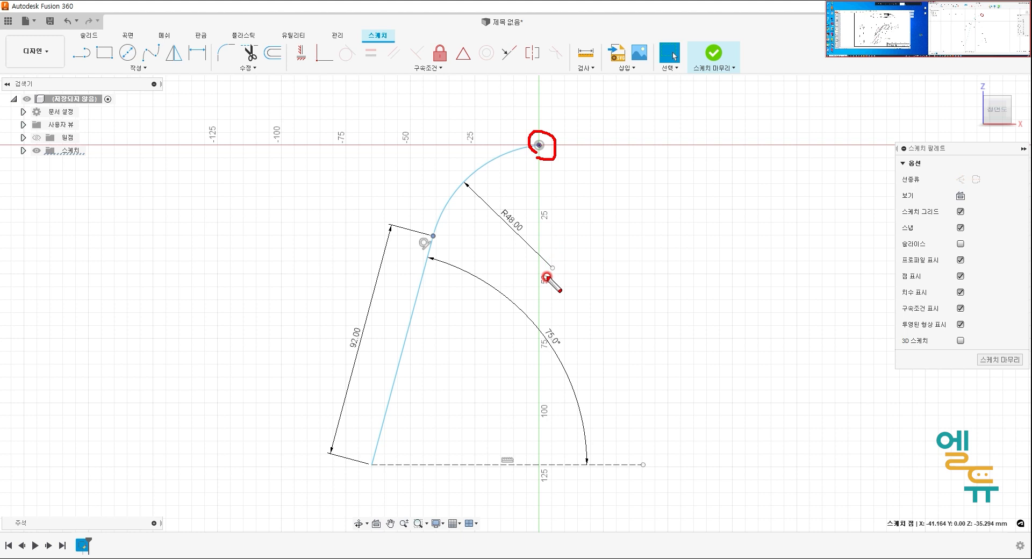
left_click_drag(559, 260, 549, 272)
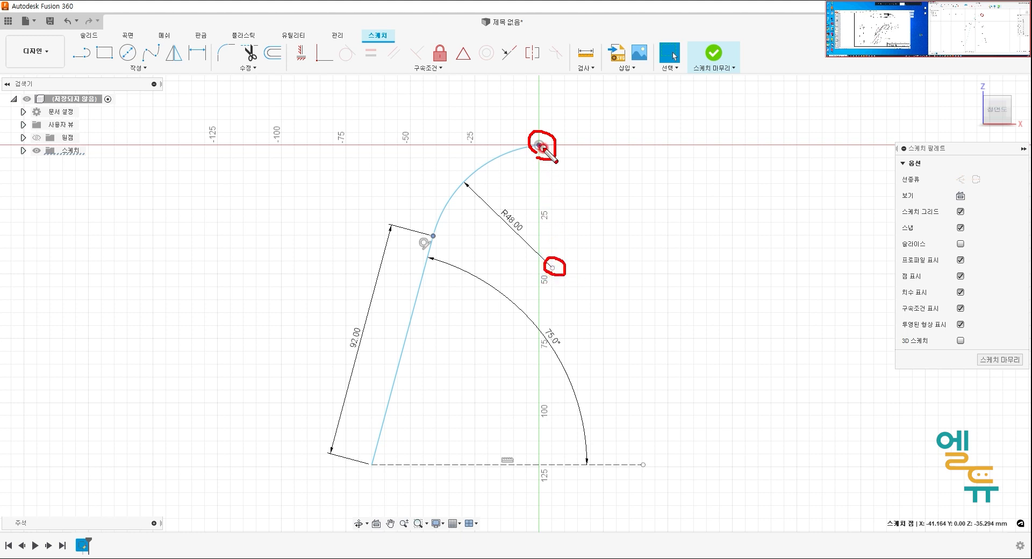
left_click_drag(544, 159, 556, 256)
mouse_move(317, 71)
left_mouse_down()
mouse_move(283, 41)
mouse_move(317, 77)
left_mouse_up()
key("Escape")
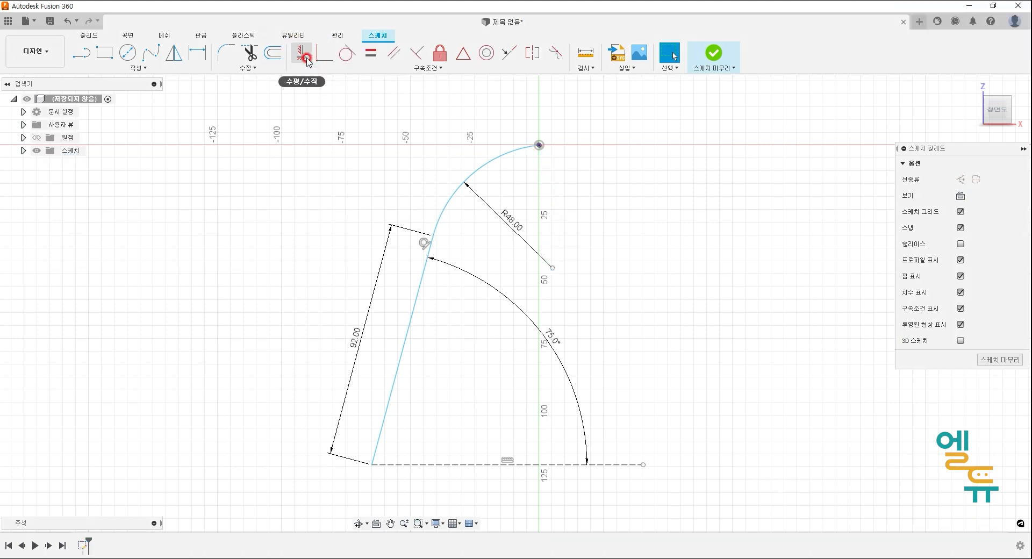
Constrain the arc's centre point to be vertically aligned with the origin, and finish the centreline sketch
left_click(304, 56)
left_click(540, 145)
left_click(553, 268)
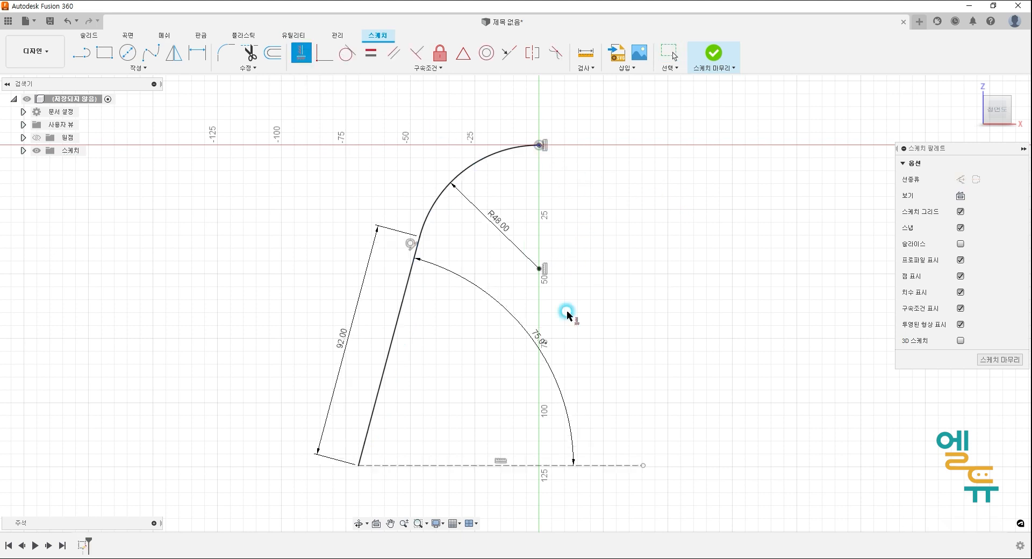
key("Escape")
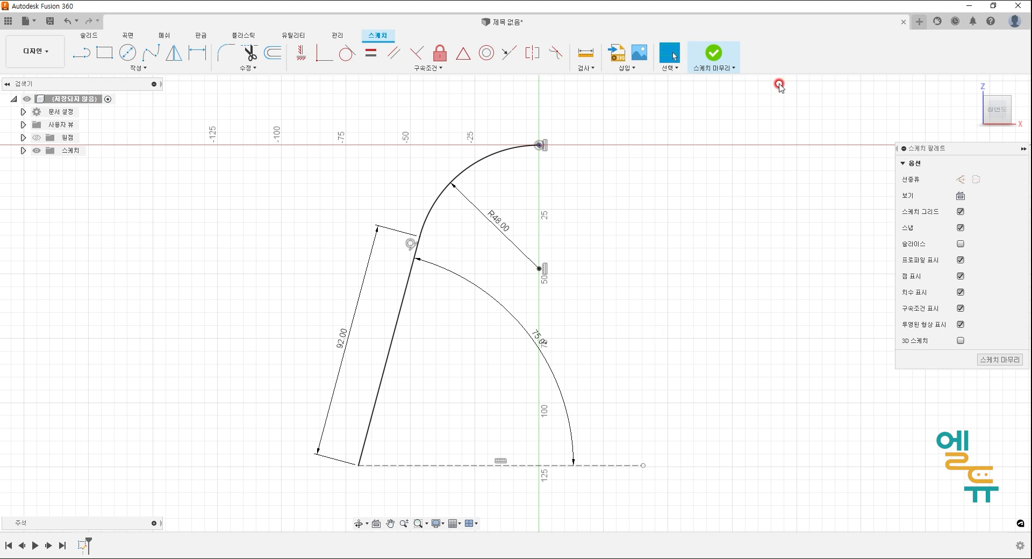
left_click(715, 53)
Sketch a 20 mm diameter circle centred on the origin on the YZ plane, and finish the sketch
mouse_move(718, 224)
middle_mouse_down()
mouse_move(726, 120)
mouse_move(699, 138)
middle_mouse_up()
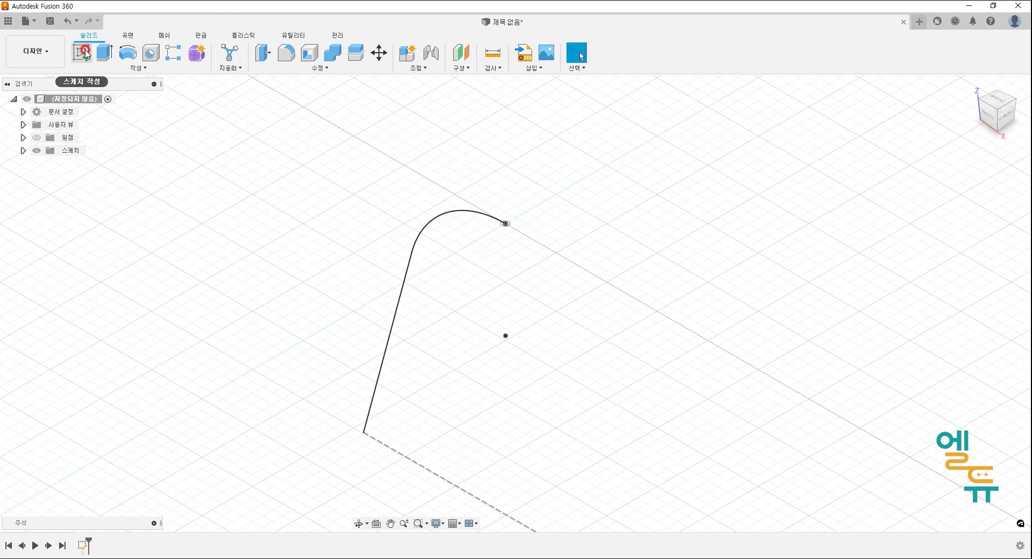
left_click(84, 52)
left_click(545, 185)
left_click(134, 53)
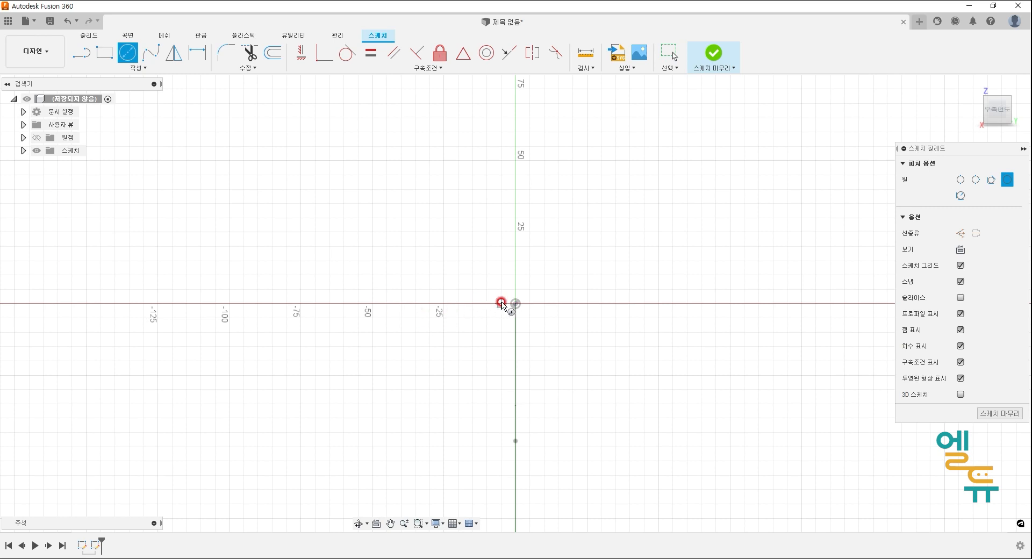
left_click(515, 304)
type("20")
key("Return")
key("Escape")
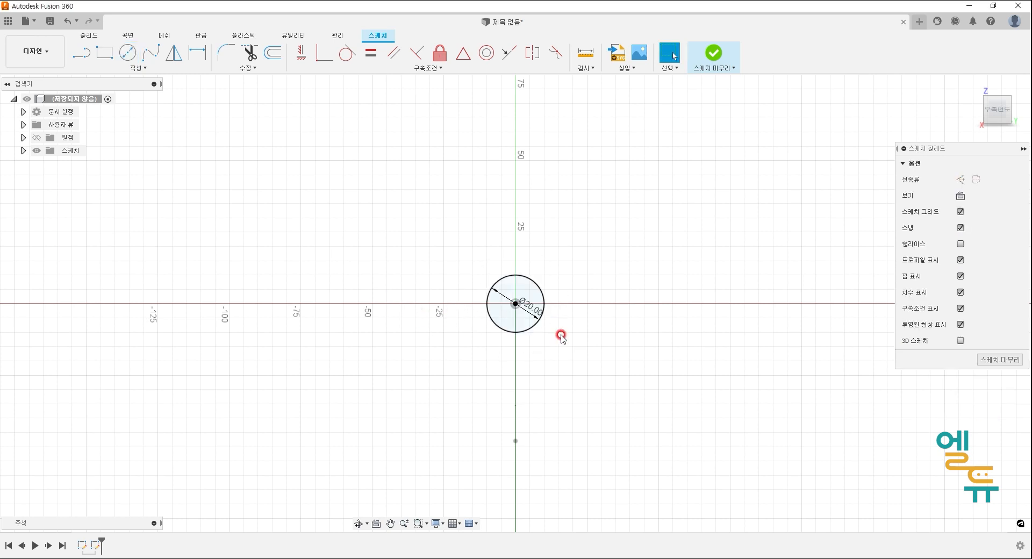
left_click(712, 56)
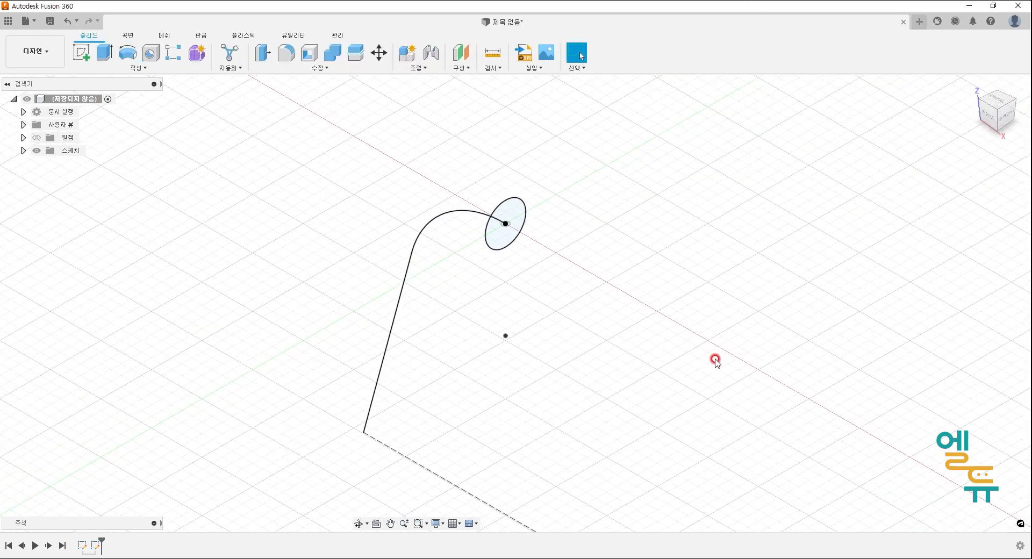
mouse_move(417, 419)
left_mouse_down()
mouse_move(388, 413)
mouse_move(385, 348)
mouse_move(444, 385)
mouse_move(421, 424)
left_mouse_up()
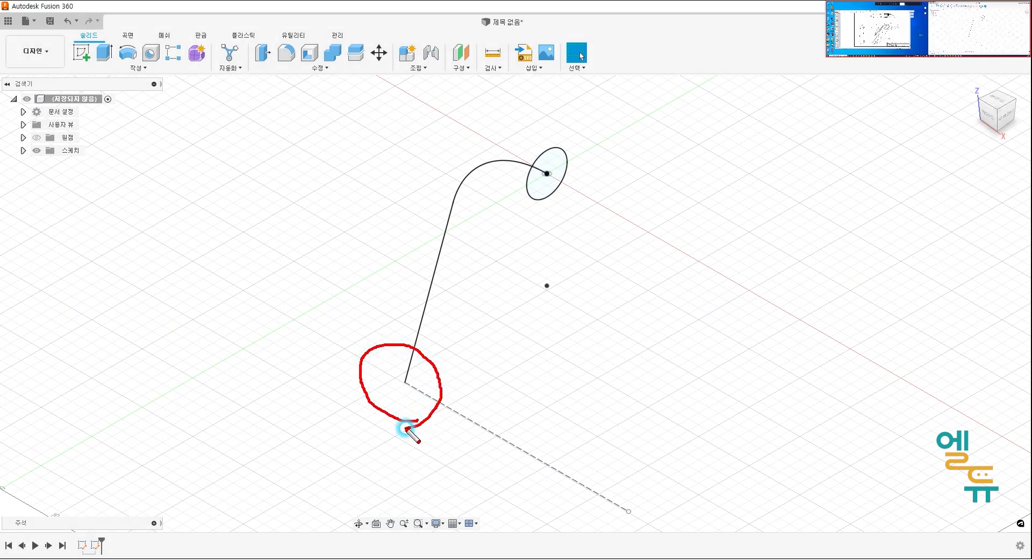
right_click(406, 429)
mouse_move(519, 352)
middle_mouse_down("shift")
mouse_move(520, 334)
mouse_move(537, 323)
middle_mouse_up("shift")
key("ctrl+2")
mouse_move(368, 486)
left_mouse_down()
mouse_move(385, 451)
mouse_move(378, 488)
mouse_move(397, 460)
mouse_move(405, 499)
left_mouse_up()
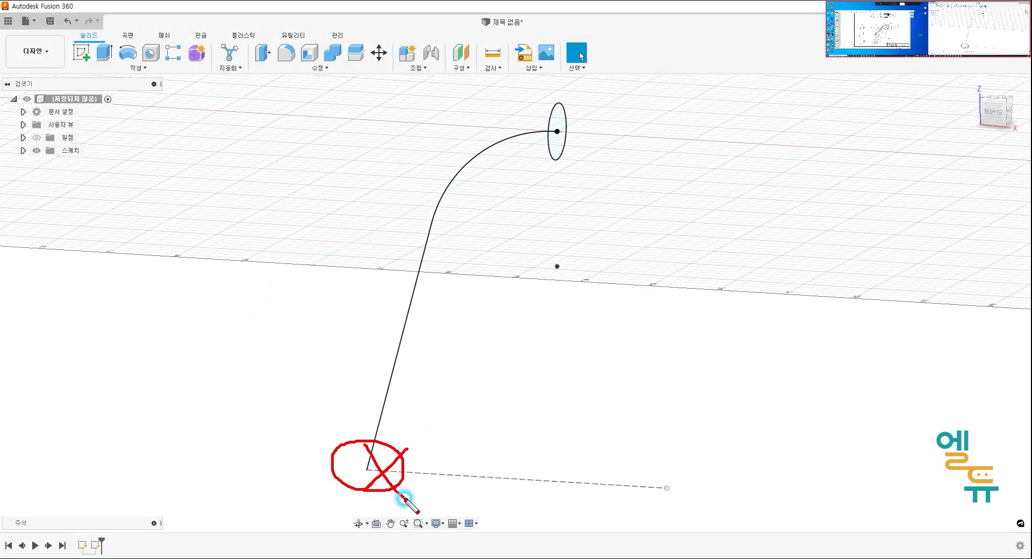
mouse_move(467, 81)
left_mouse_down()
mouse_move(446, 71)
mouse_move(480, 43)
mouse_move(449, 71)
mouse_move(480, 53)
mouse_move(470, 70)
left_mouse_up()
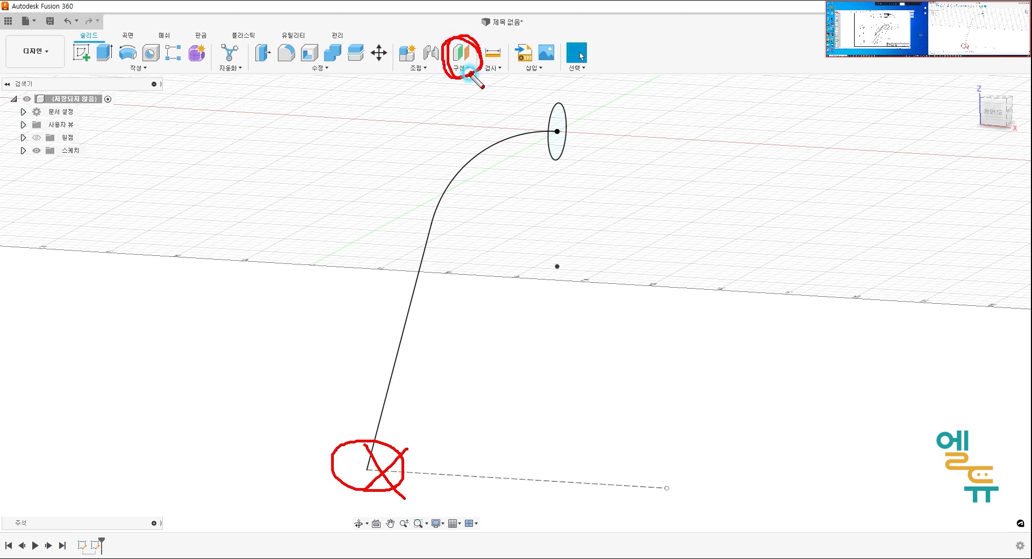
key("Escape")
Create a Plane Along Path on the centreline at proportional distance 0, at the angled line's lower endpoint
left_click(461, 68)
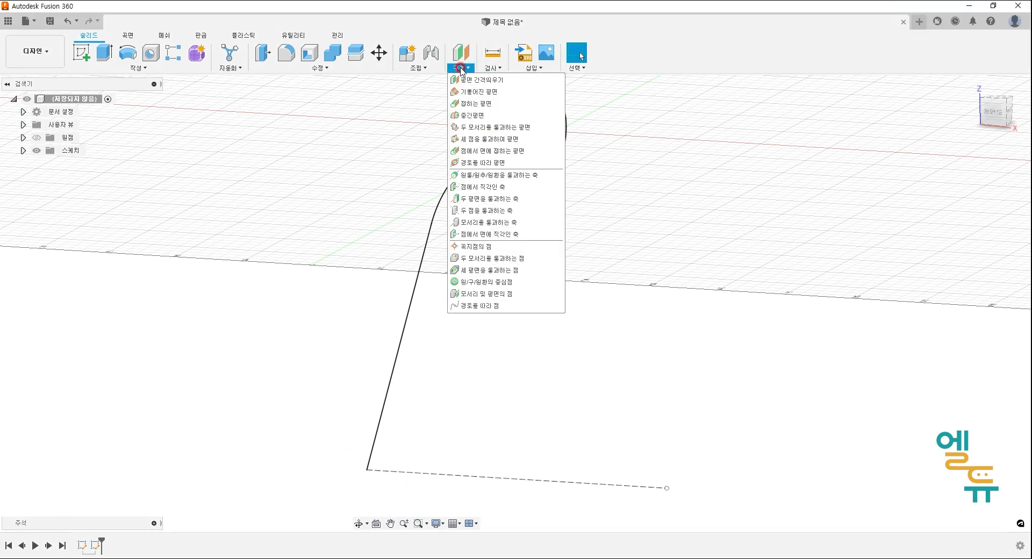
left_click(527, 163)
middle_click_drag(524, 385, 521, 320)
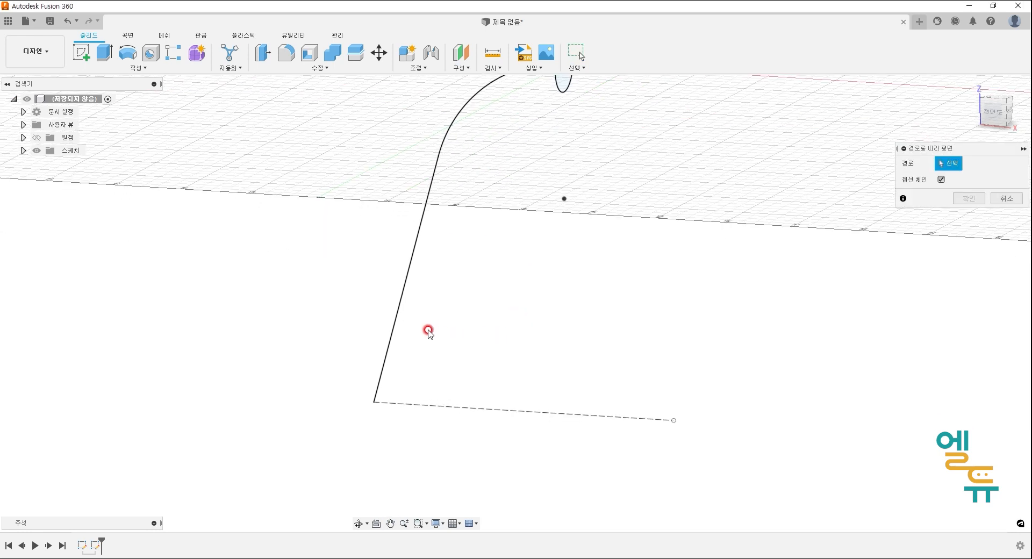
left_click(396, 331)
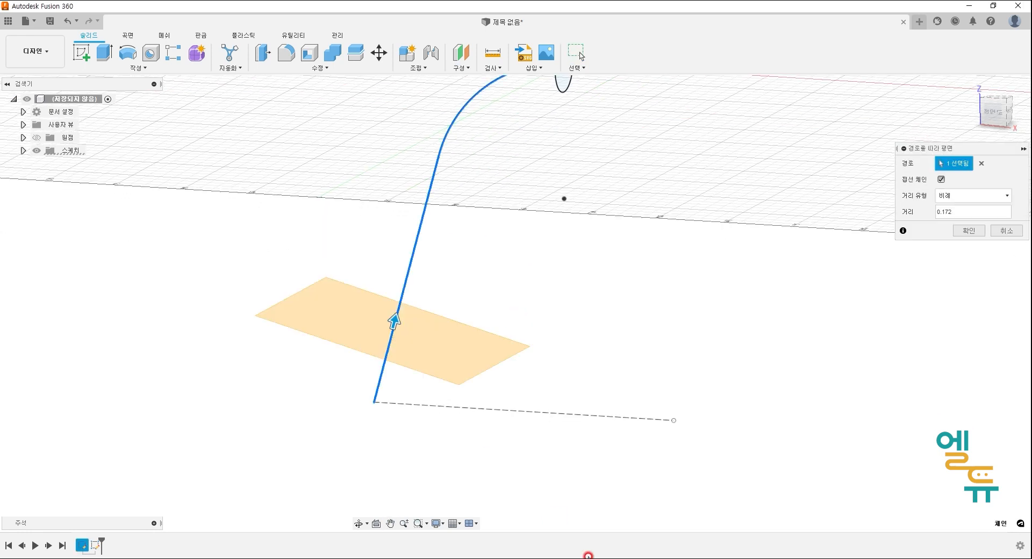
mouse_move(394, 320)
left_mouse_down()
mouse_move(387, 346)
mouse_move(390, 328)
left_mouse_up()
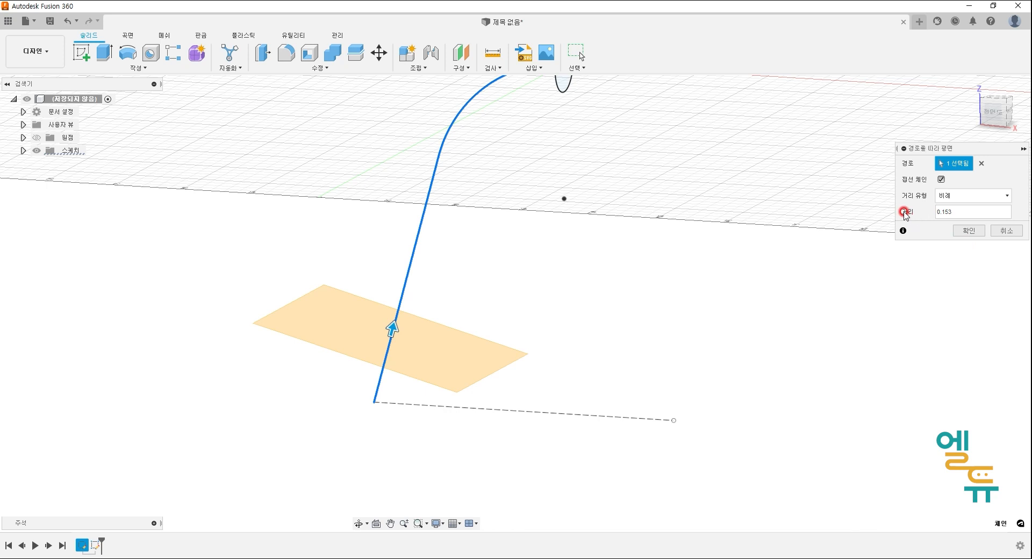
left_click_drag(961, 210, 894, 210)
left_click(967, 231)
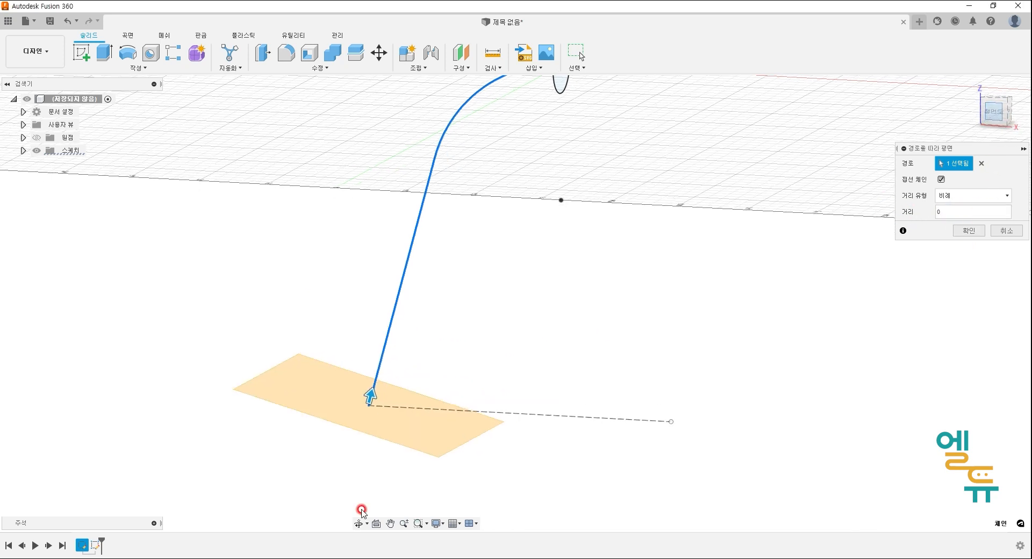
left_click(326, 463)
left_click(982, 230)
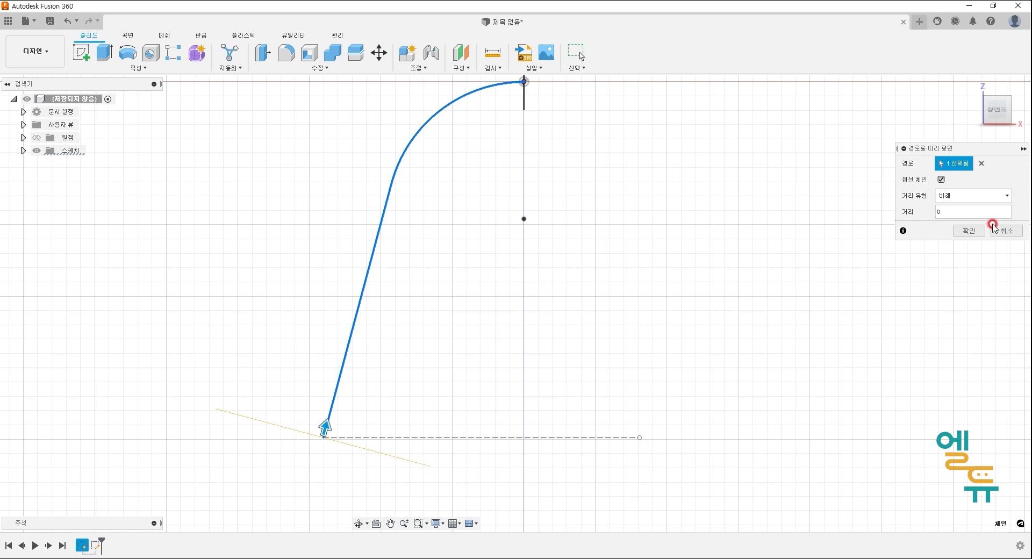
Sketch a 40 mm diameter circle on the new construction plane, centred on the angled line's lower endpoint, and finish the sketch
middle_click_drag(600, 296, 662, 299, "shift")
left_click(491, 371)
right_click(491, 370)
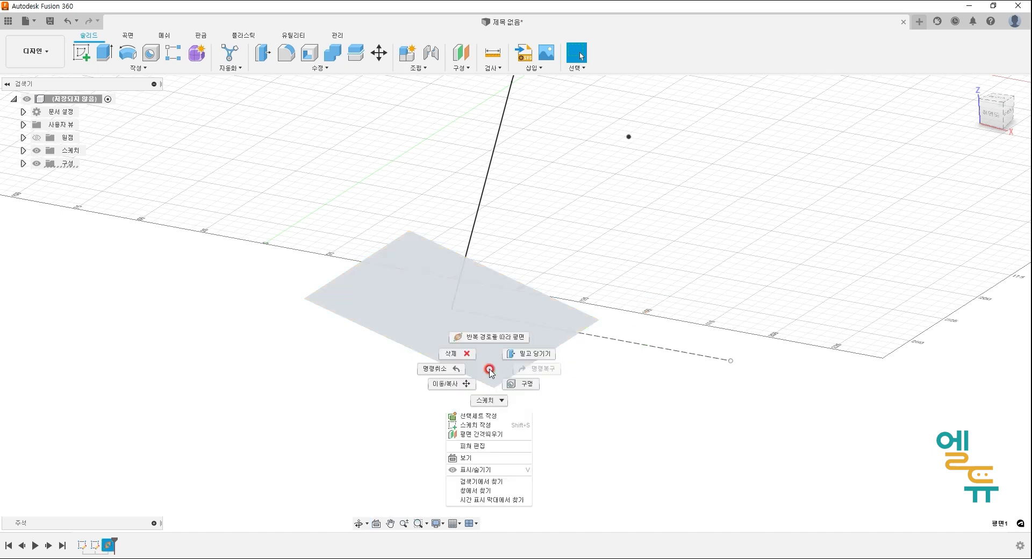
left_click(489, 430)
left_click(128, 52)
left_click(515, 304)
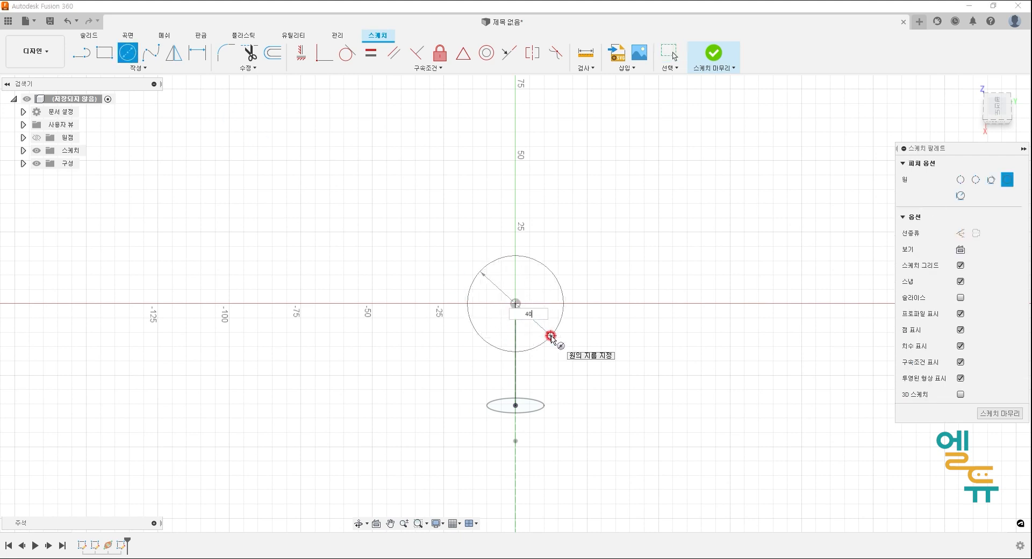
type("40")
key("Return")
left_click(713, 53)
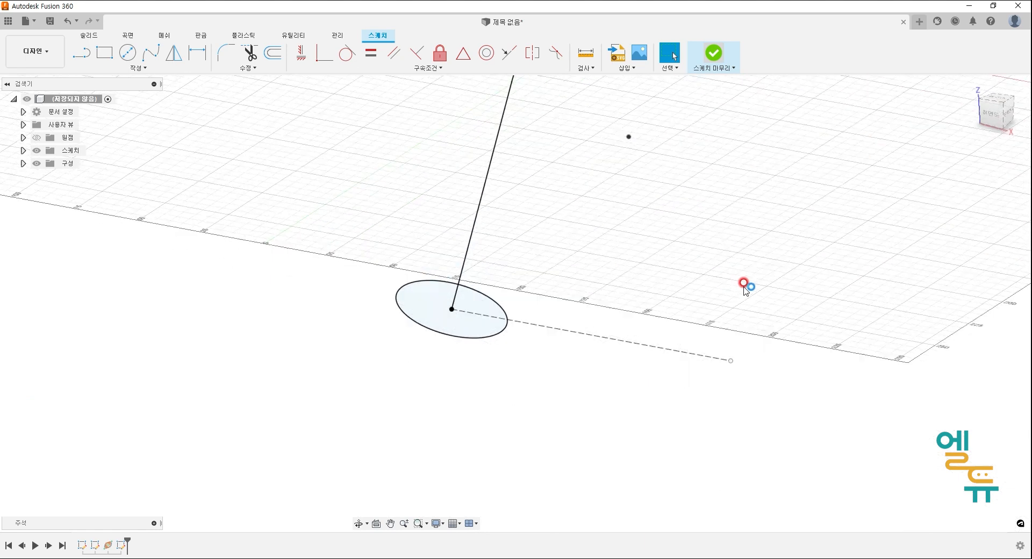
Start a Loft using the 40 mm circle as the first profile and the 20 mm circle as the second
mouse_move(754, 227)
middle_mouse_down()
mouse_move(690, 358)
mouse_move(604, 370)
middle_mouse_up()
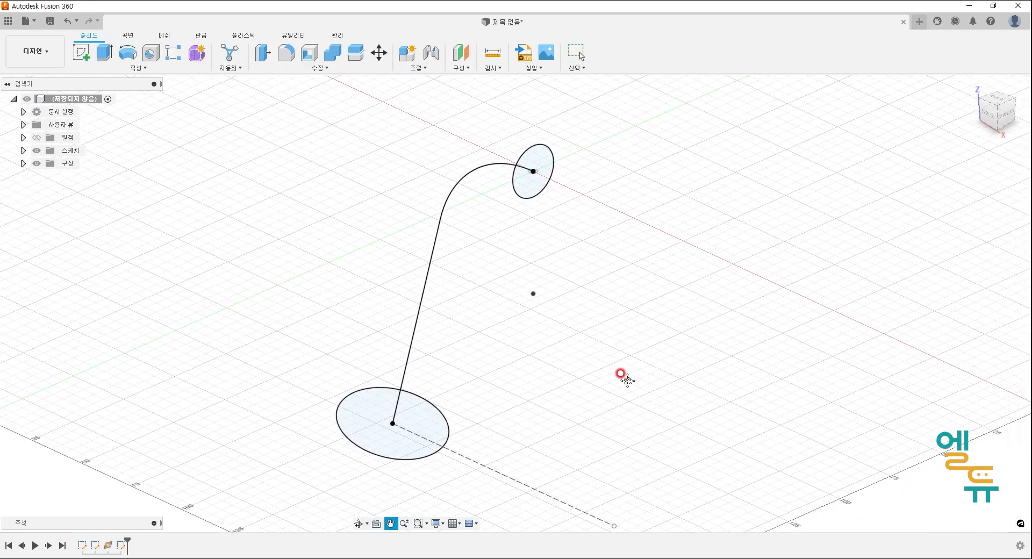
left_click(136, 68)
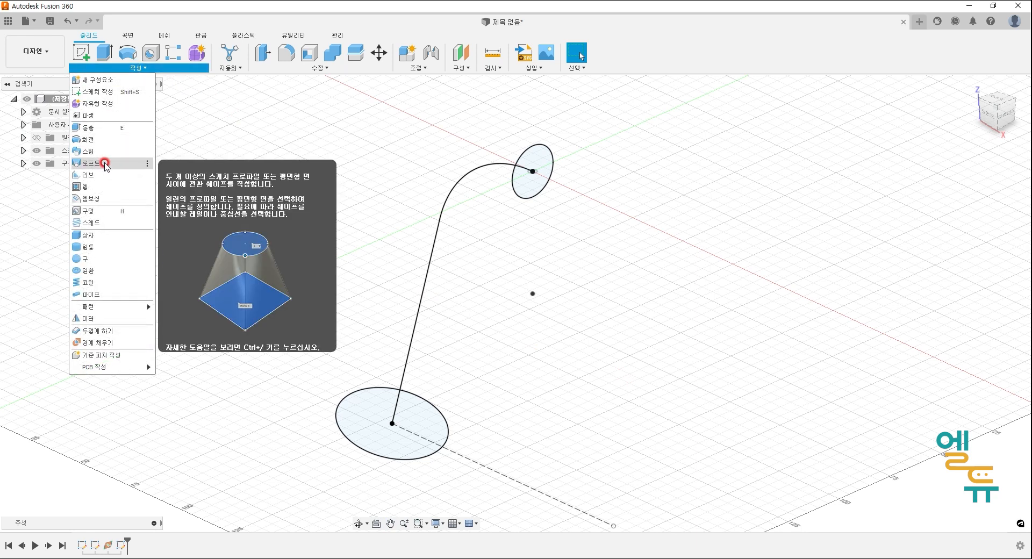
left_click(104, 163)
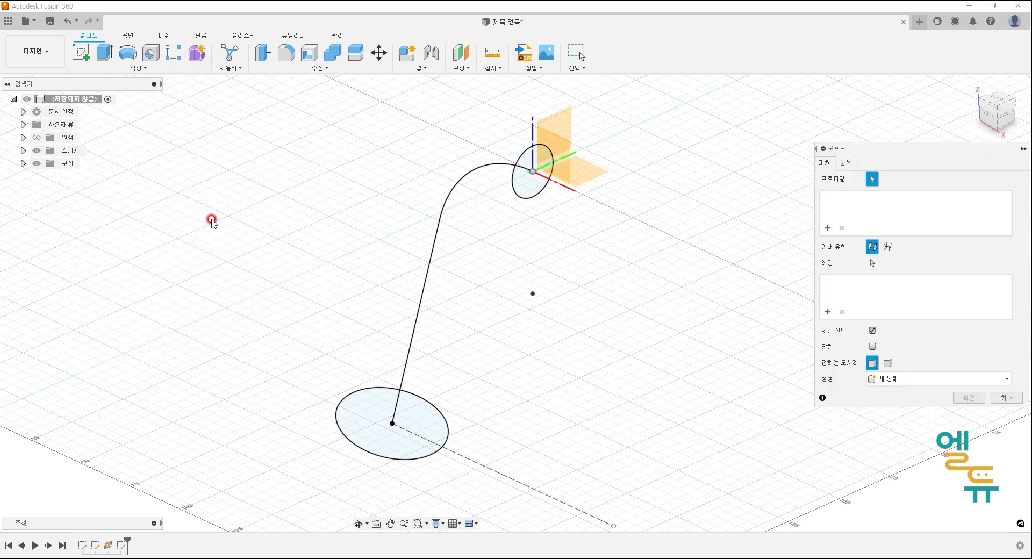
left_click(358, 419)
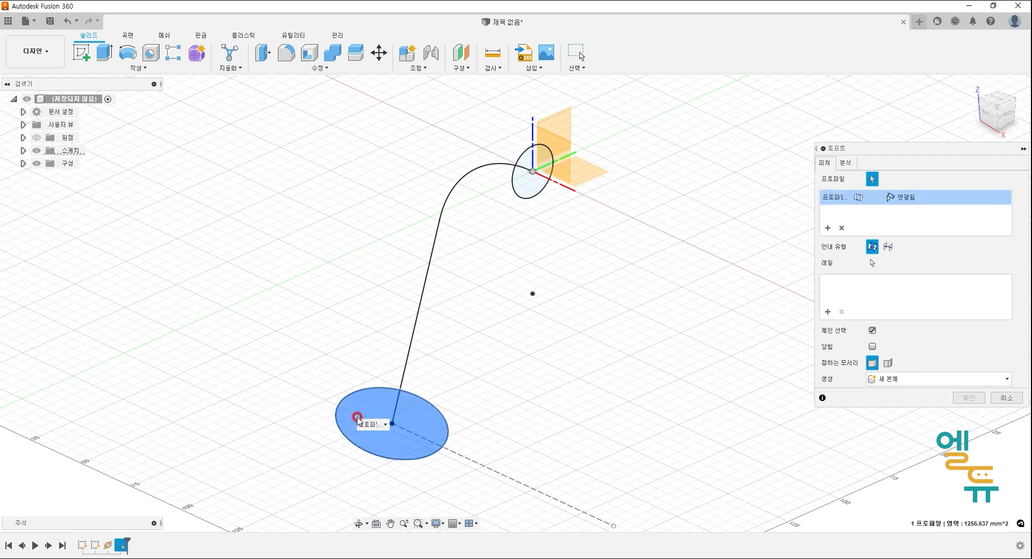
left_click(545, 156)
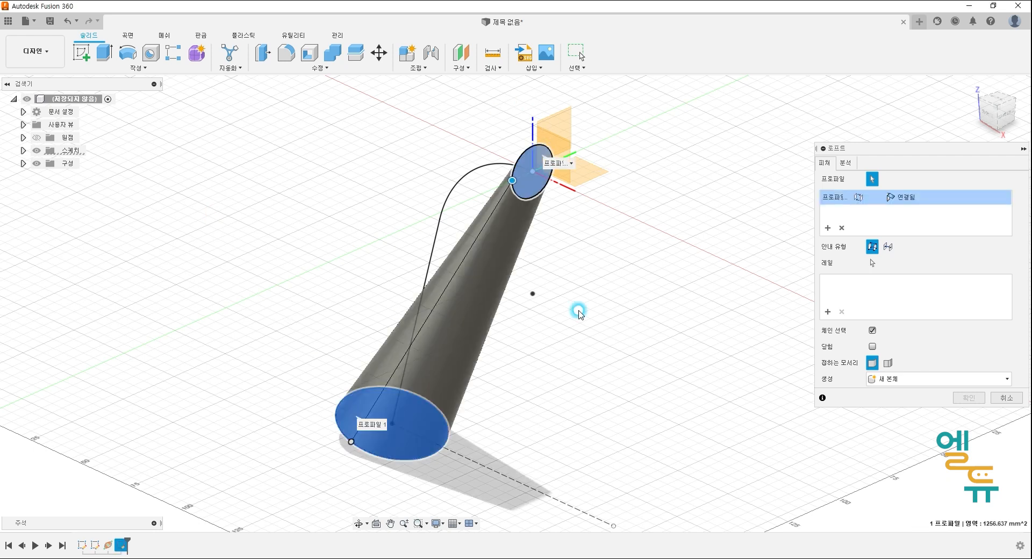
mouse_move(597, 352)
middle_mouse_down()
mouse_move(572, 383)
mouse_move(618, 380)
mouse_move(588, 380)
mouse_move(609, 378)
mouse_move(591, 366)
middle_mouse_up()
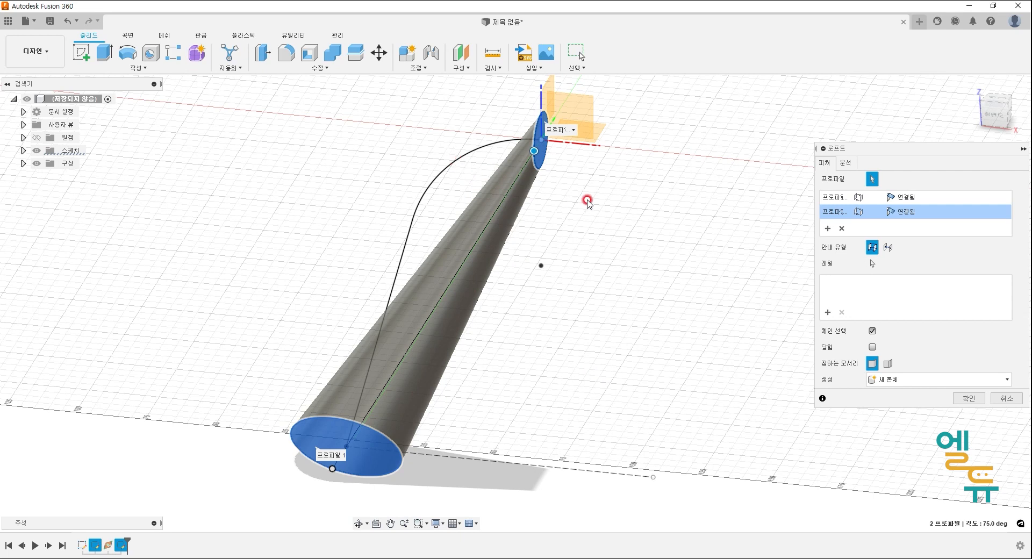
Guide the loft with the line-and-arc path as its centreline and create it as a new body
mouse_move(893, 266)
left_mouse_down()
mouse_move(839, 262)
mouse_move(815, 239)
mouse_move(890, 236)
mouse_move(906, 248)
mouse_move(898, 261)
left_mouse_up()
mouse_move(859, 231)
left_mouse_down()
mouse_move(882, 217)
mouse_move(914, 226)
left_mouse_up()
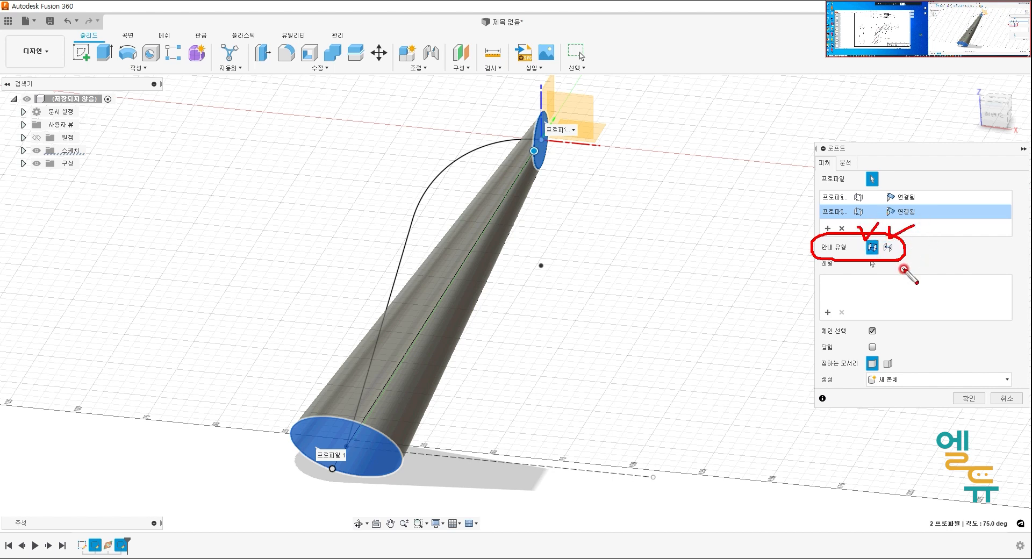
key("Escape")
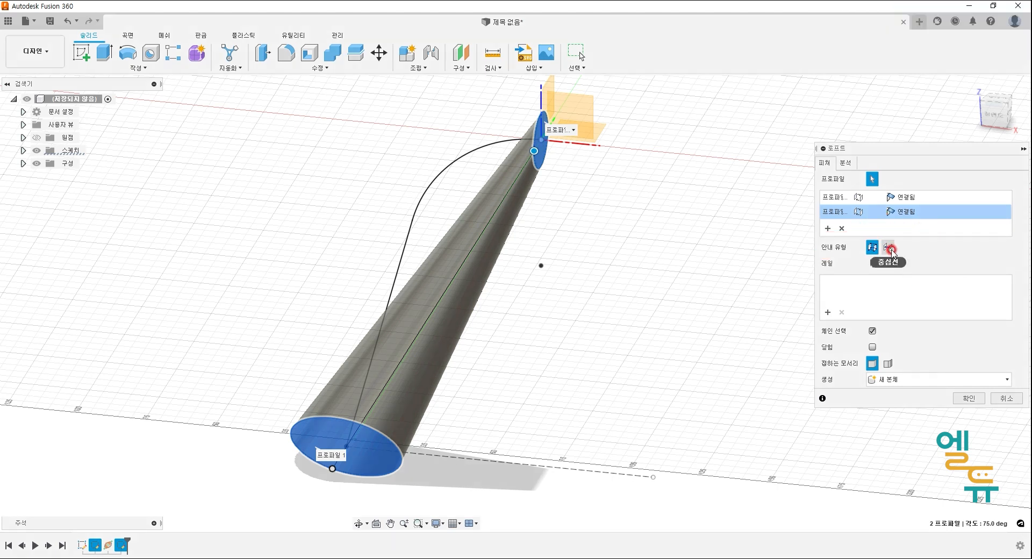
left_click(890, 249)
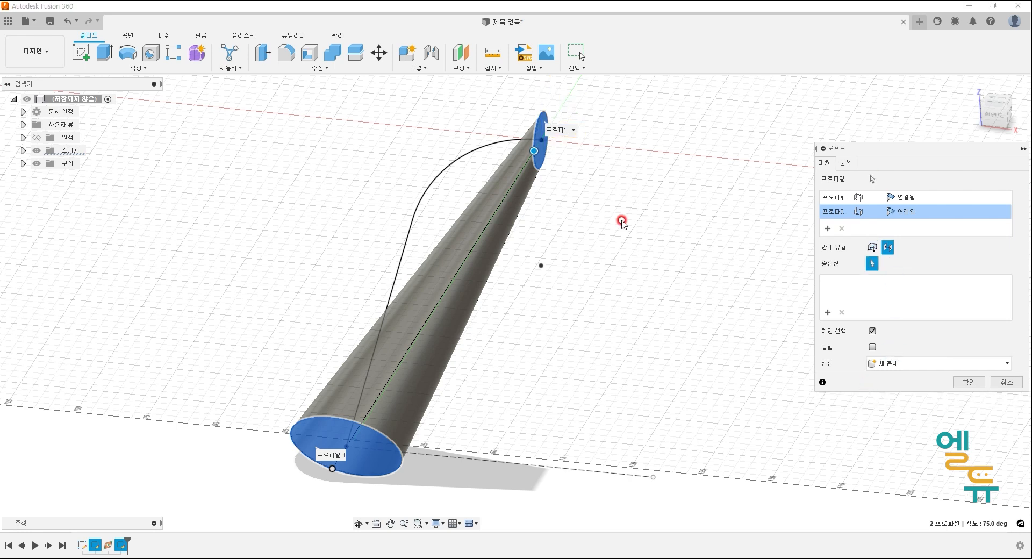
left_click(444, 174)
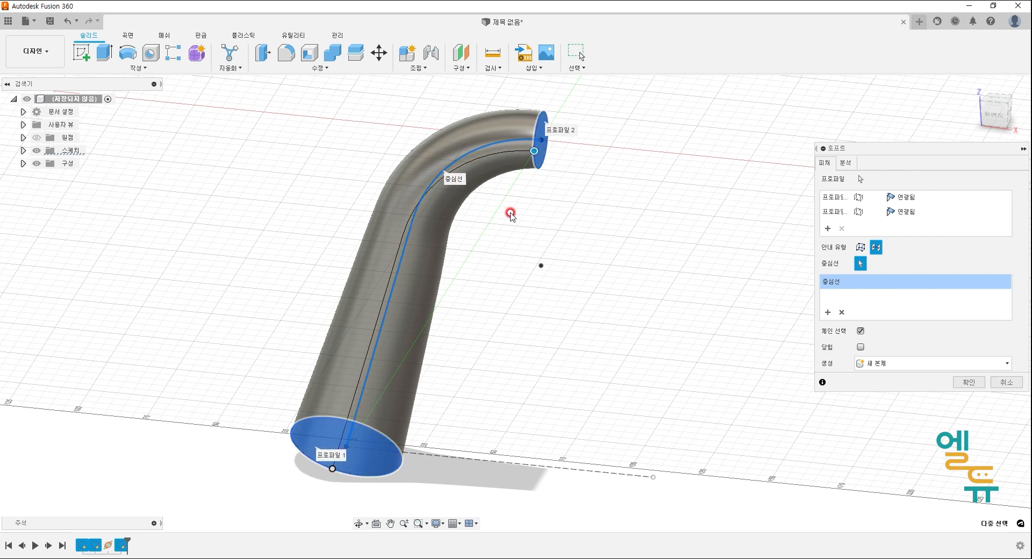
left_click(969, 382)
Create a sketch on the large circular end face of the lofted handle
middle_click_drag(673, 391, 667, 383, "shift")
middle_click_drag(546, 422, 293, 476, "shift")
mouse_move(292, 475)
left_mouse_down()
mouse_move(401, 492)
mouse_move(403, 481)
left_mouse_up()
key("Escape")
mouse_move(493, 441)
middle_mouse_down()
mouse_move(541, 347)
mouse_move(543, 306)
mouse_move(559, 298)
middle_mouse_up()
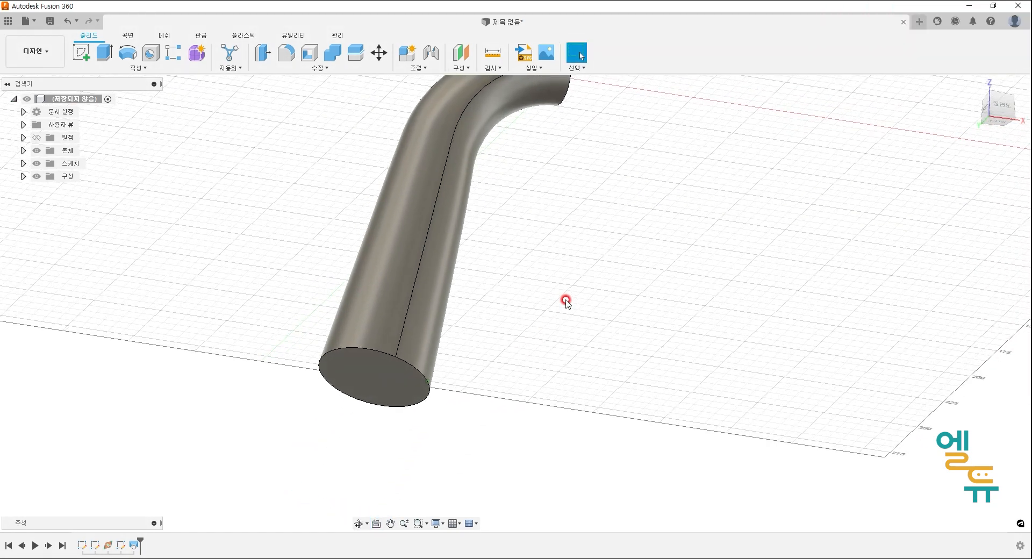
left_click(348, 383)
right_click(396, 382)
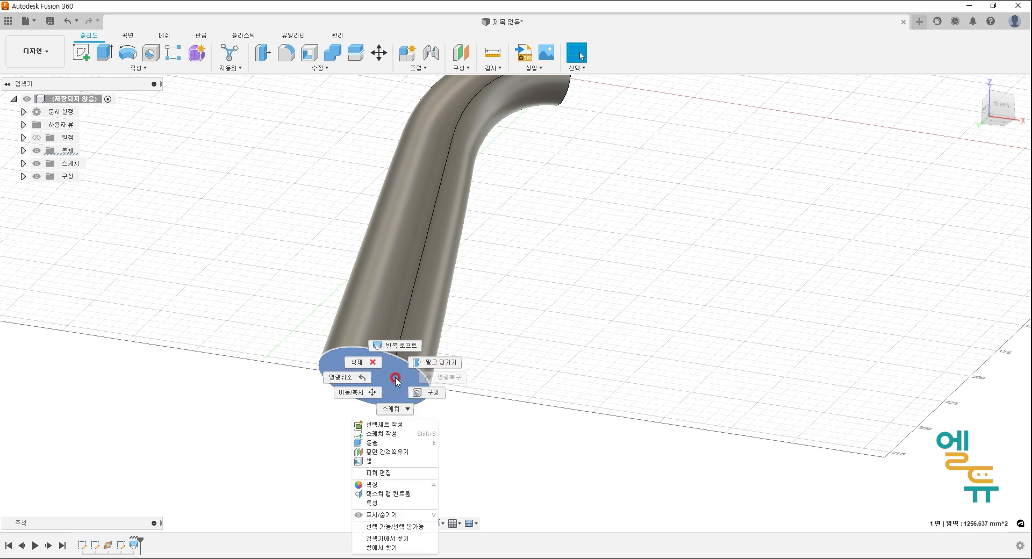
left_click(394, 433)
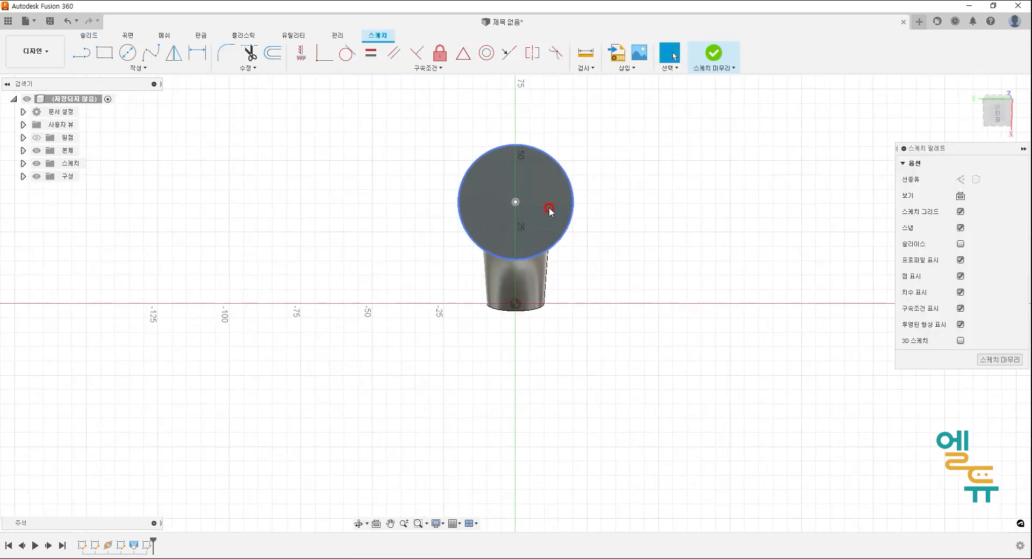
middle_click_drag(675, 258, 560, 272)
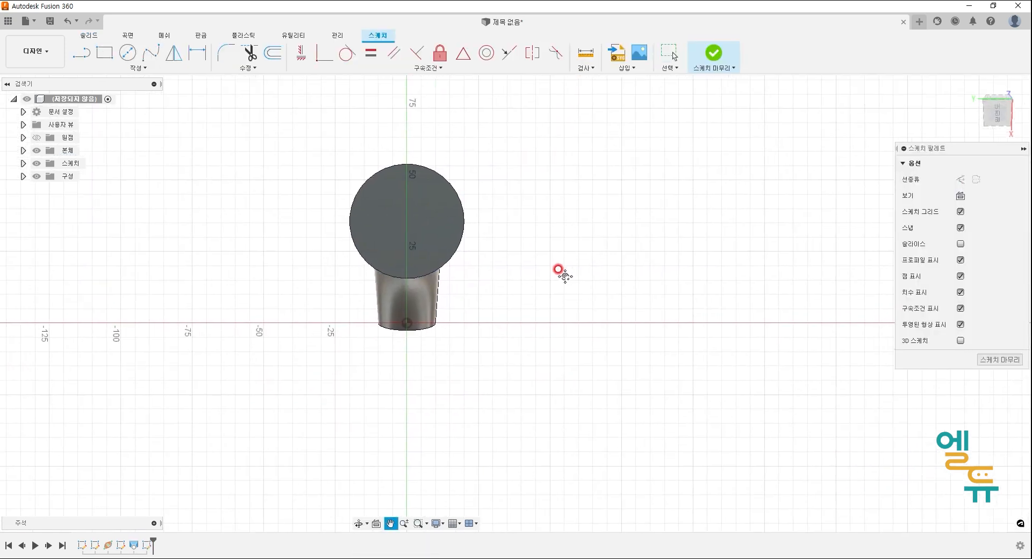
mouse_move(623, 168)
left_mouse_down()
mouse_move(597, 165)
mouse_move(590, 290)
left_mouse_up()
left_click_drag(620, 174, 600, 291)
left_click_drag(587, 243, 641, 243)
mouse_move(750, 200)
left_mouse_down()
mouse_move(684, 258)
mouse_move(758, 196)
mouse_move(737, 197)
left_mouse_up()
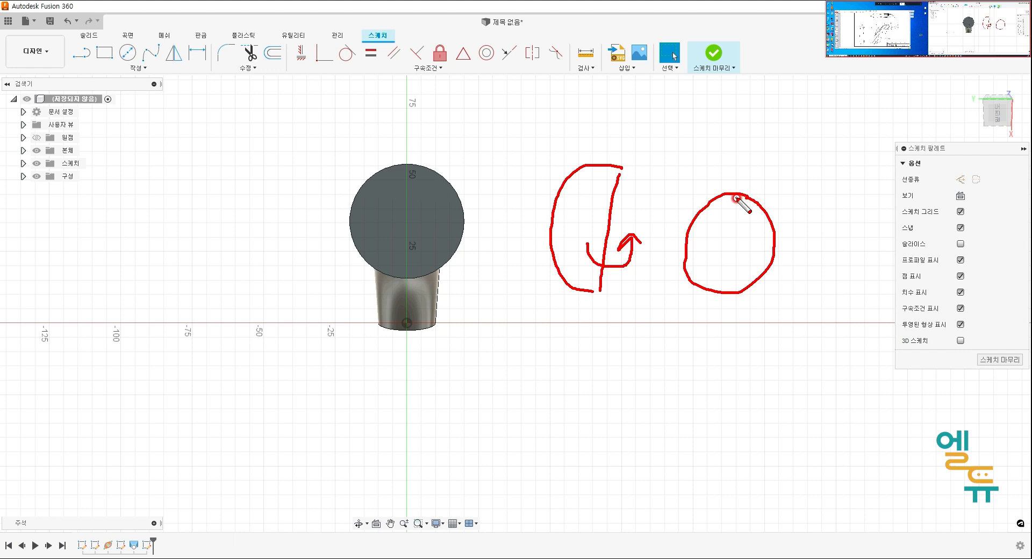
key("Escape")
middle_click_drag(569, 227, 579, 207)
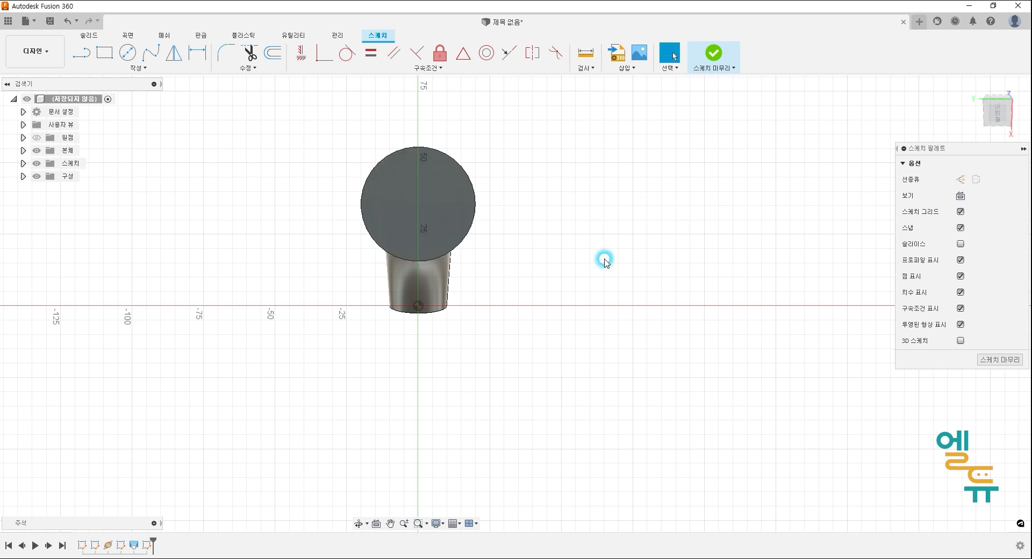
middle_click_drag(603, 258, 584, 261)
Try to project the large circular end face into the sketch and start a line on its outline
left_click(140, 68)
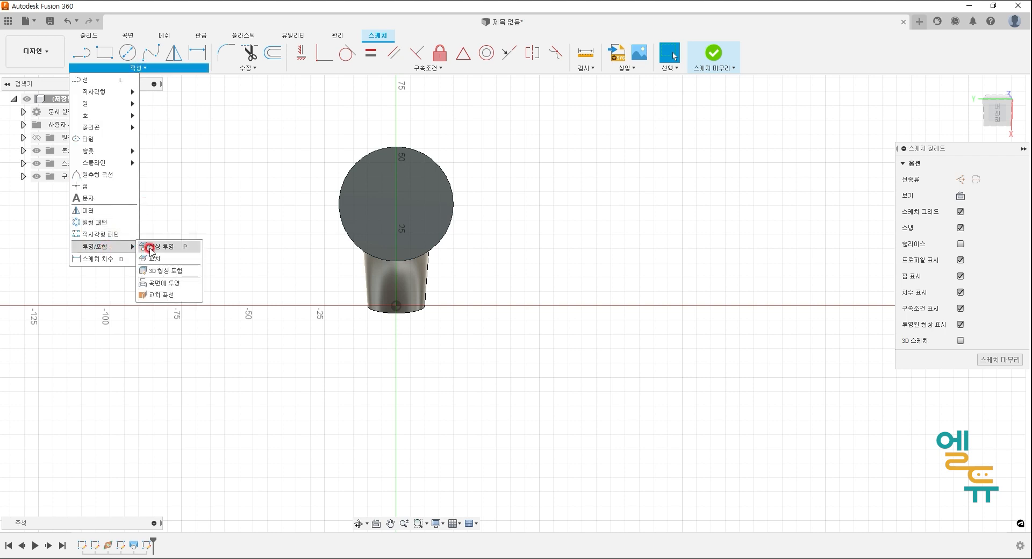
left_click(158, 245)
left_click(355, 192)
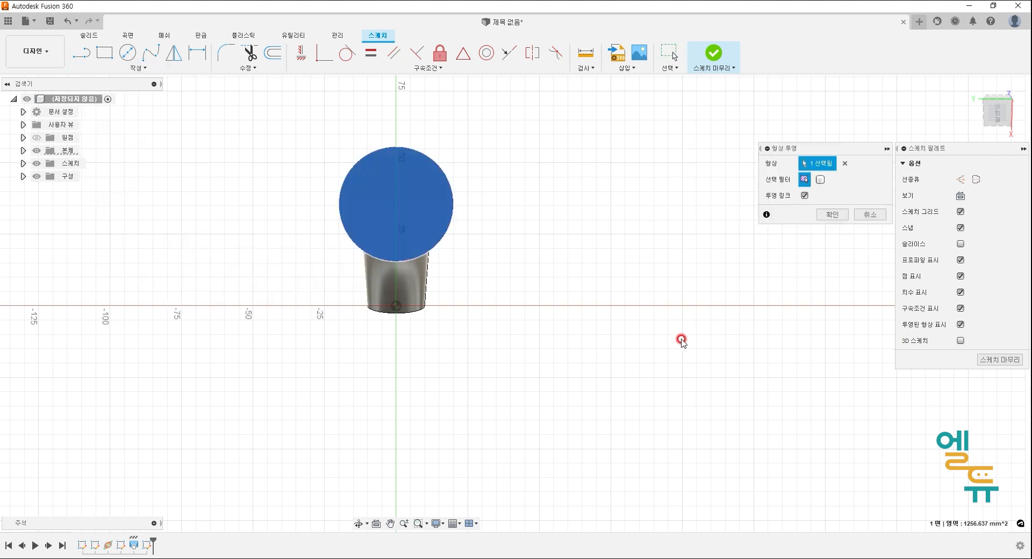
key("Return")
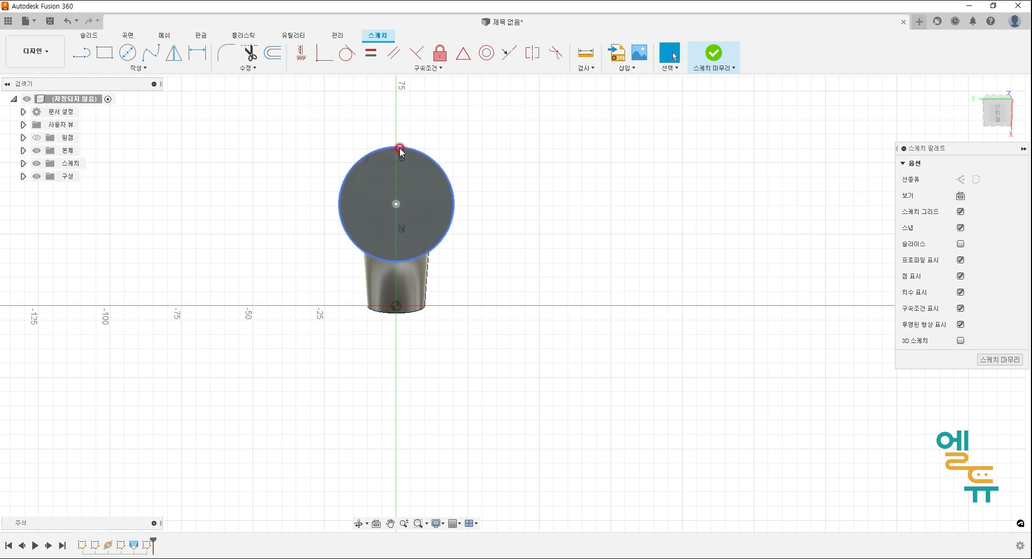
left_click_drag(398, 155, 397, 263)
key("Escape")
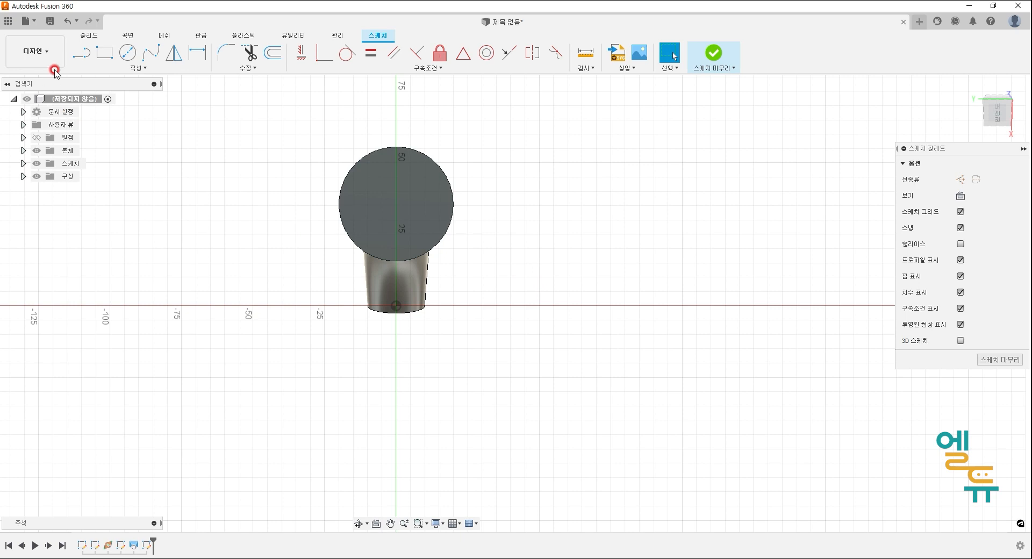
left_click(86, 57)
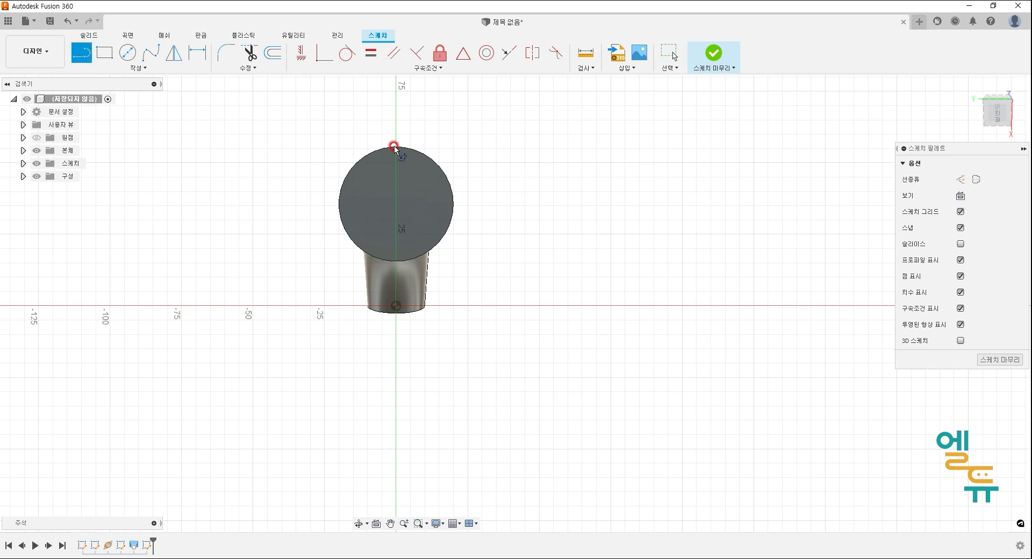
Project the large end face's circular outline into the sketch with the projection link kept on
left_click(135, 67)
mouse_move(114, 249)
left_click(156, 246)
left_click(350, 211)
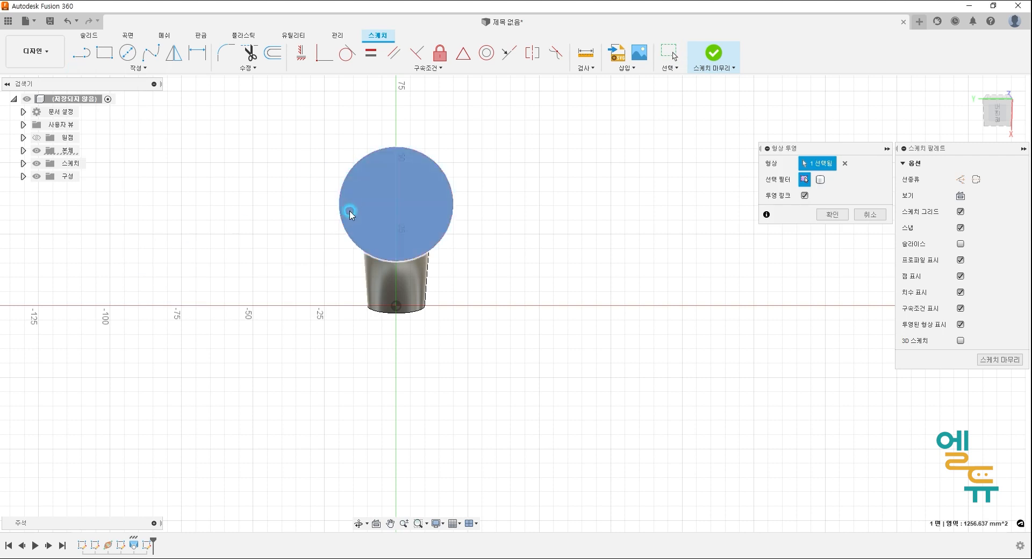
left_click(833, 215)
Try a vertical line across the projected circle between its edge points, shift it off centre, and undo the line
key("l")
left_click(422, 237)
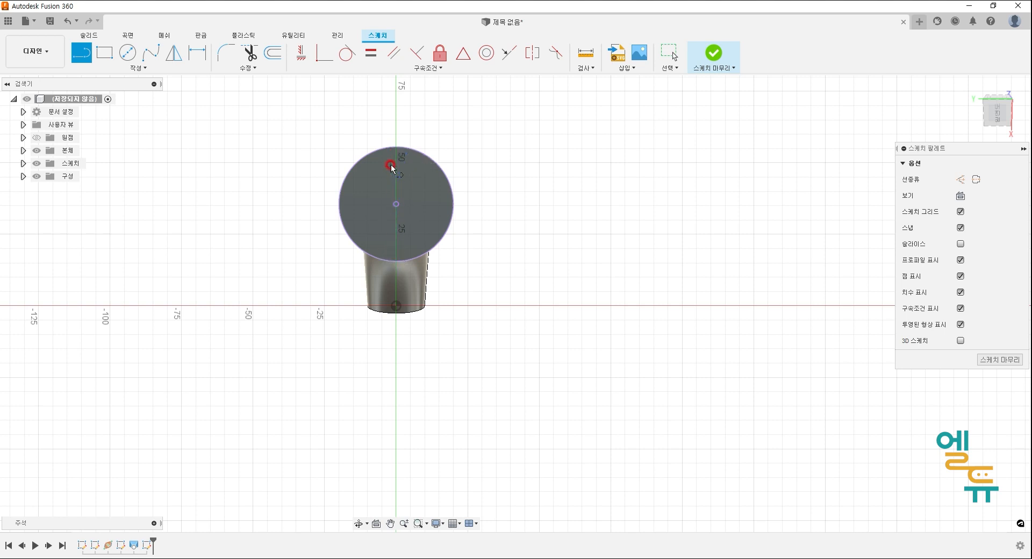
left_click(396, 148)
left_click(396, 261)
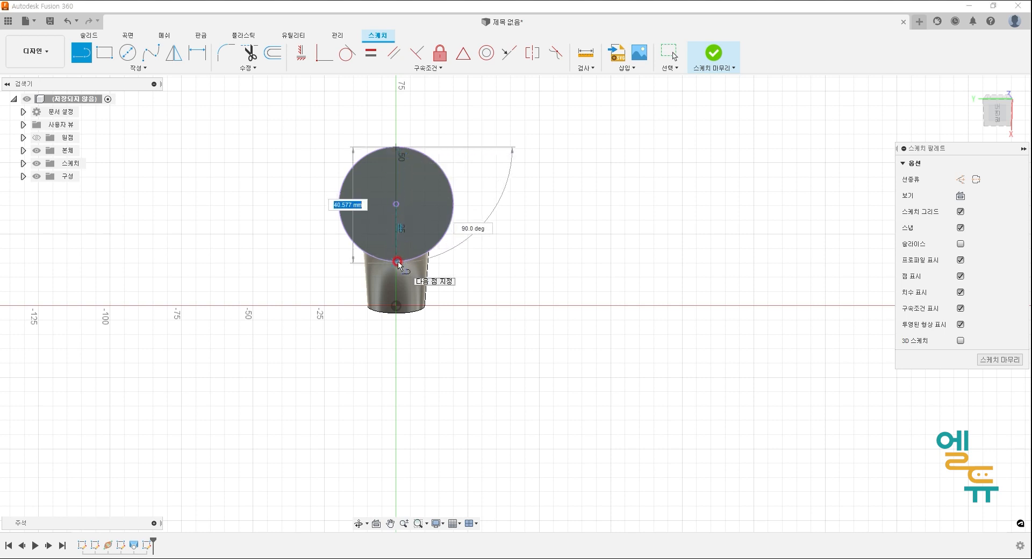
key("Escape")
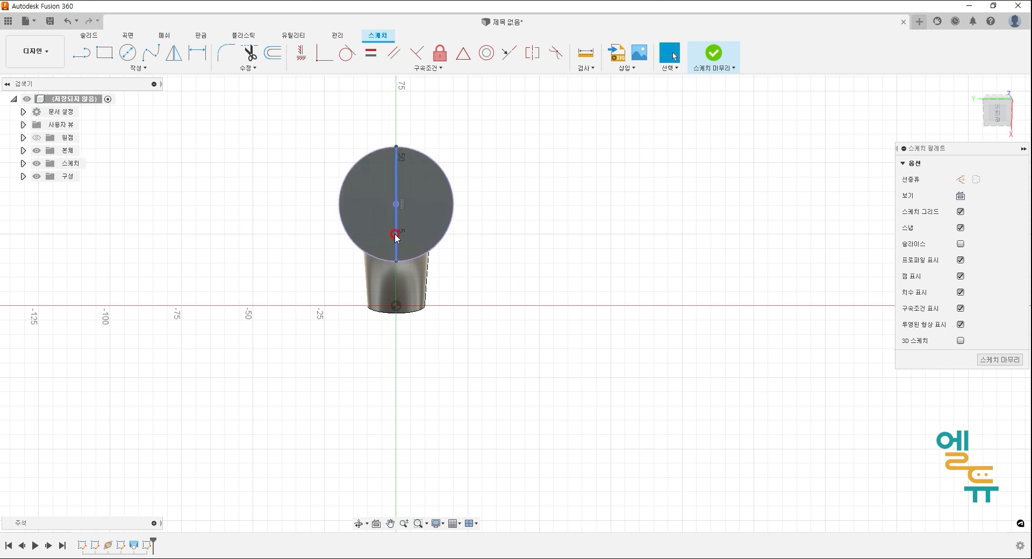
left_click_drag(396, 235, 419, 236)
left_click(597, 260)
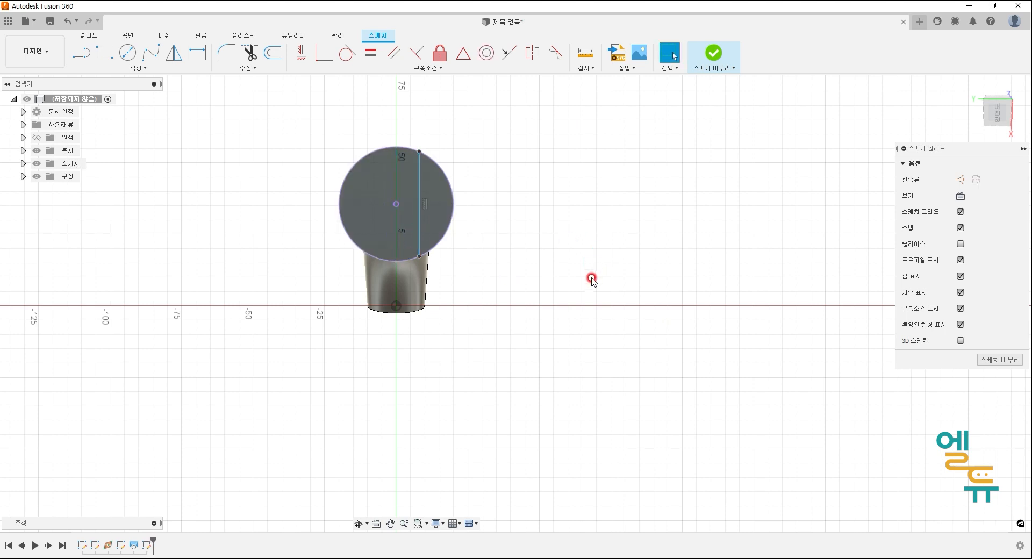
key("ctrl+z")
key("ctrl+z")
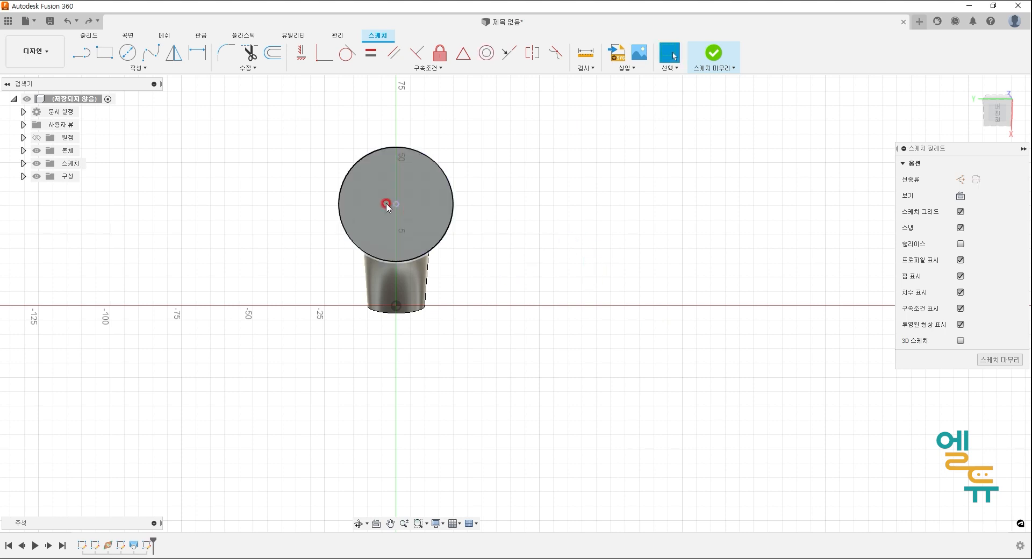
Sketch a vertical line slightly beside the projected circle's centre, extending past the outline at both ends
left_click(81, 52)
left_click(418, 133)
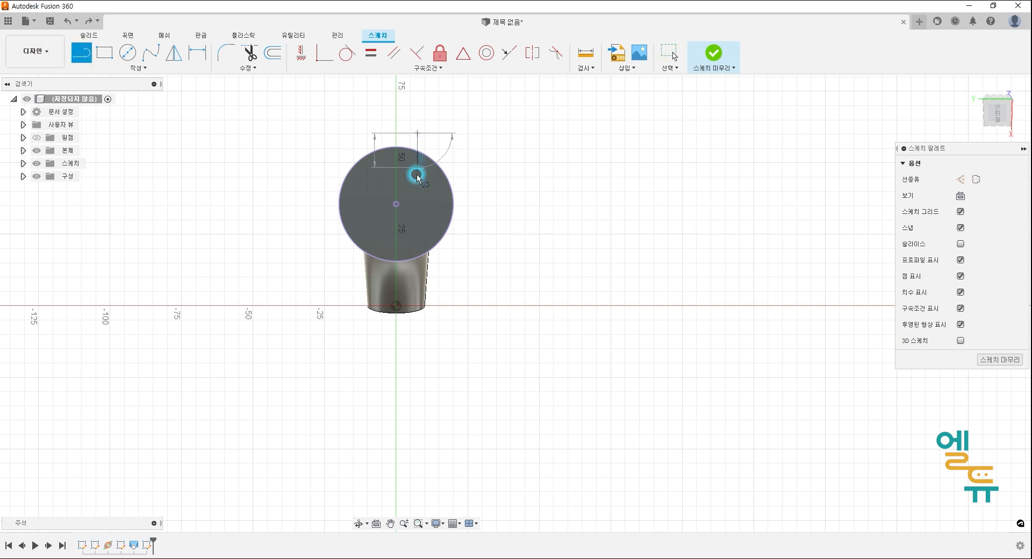
left_click(415, 277)
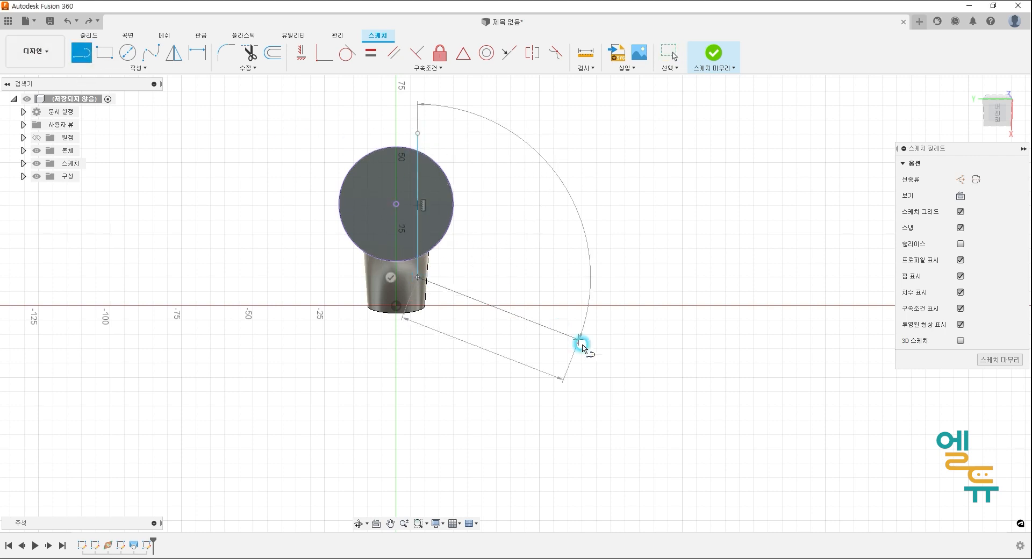
key("Escape")
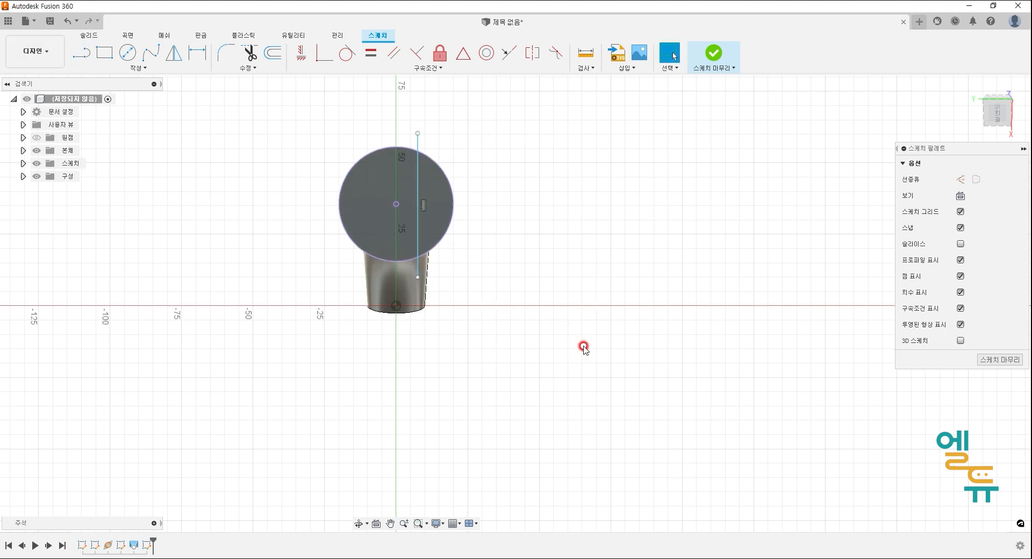
Constrain the vertical line's midpoint to the projected circle's centre
left_click(464, 54)
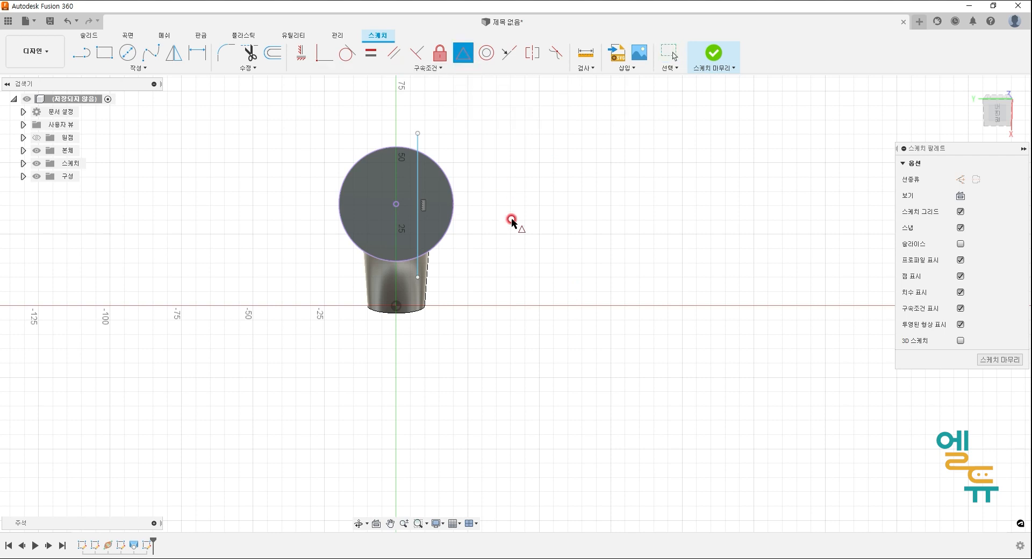
left_click(418, 212)
left_click(400, 204)
left_click(564, 382)
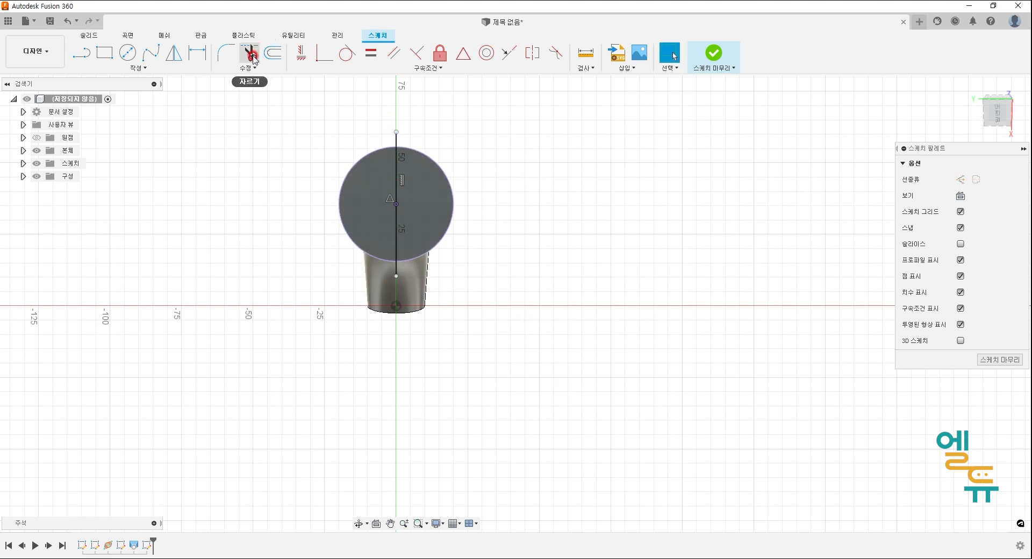
Trim both ends of the vertical line that extend beyond the projected circle
left_click(251, 54)
left_click(397, 138)
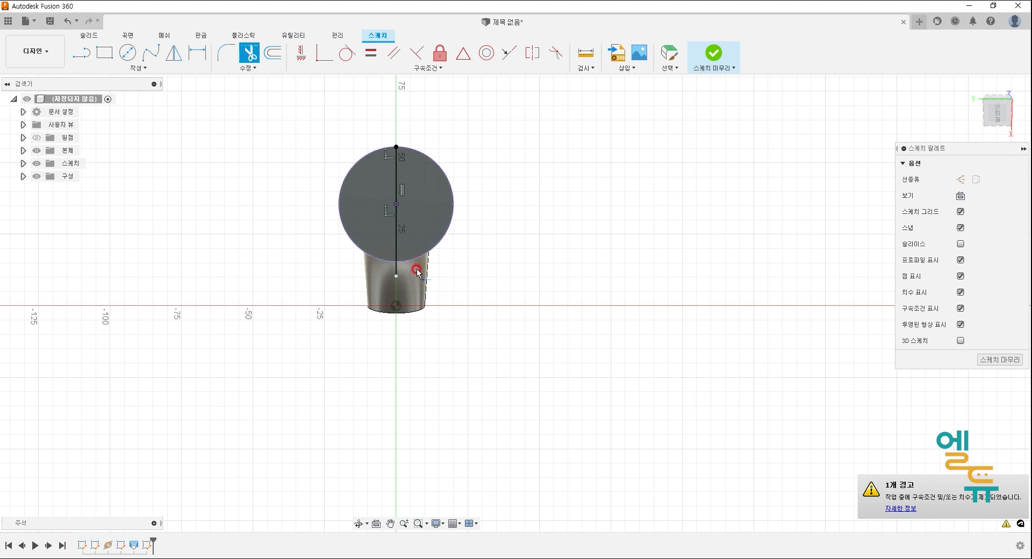
left_click(398, 271)
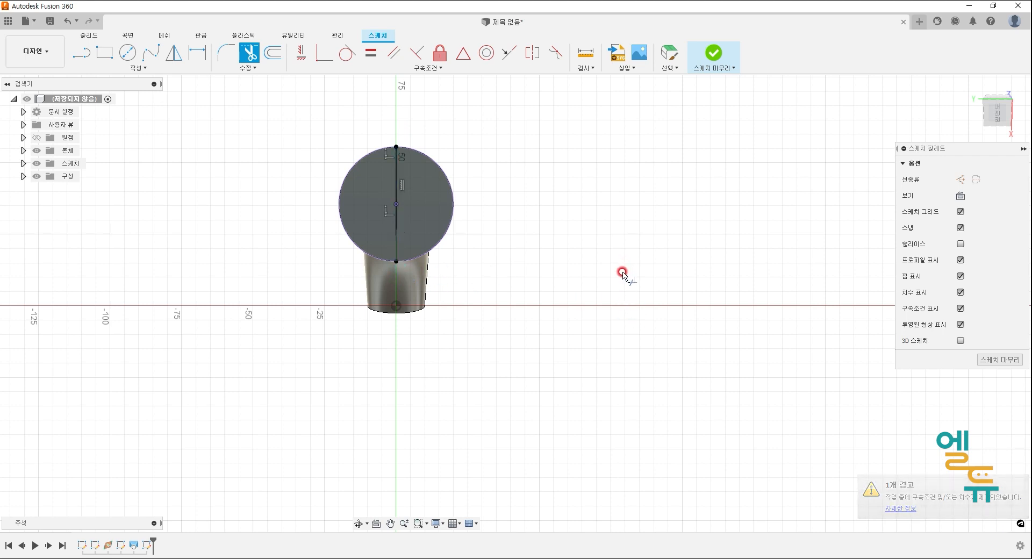
key("Escape")
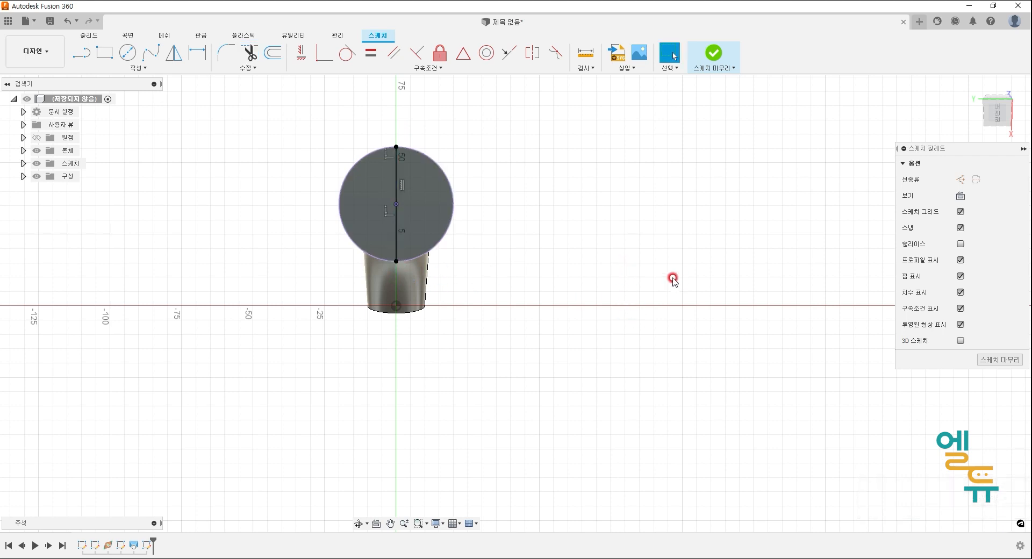
Convert the vertical diameter line to a centerline and finish the sketch
left_click(396, 177)
left_click(965, 180)
left_click(596, 233)
left_click(628, 302)
left_click(707, 56)
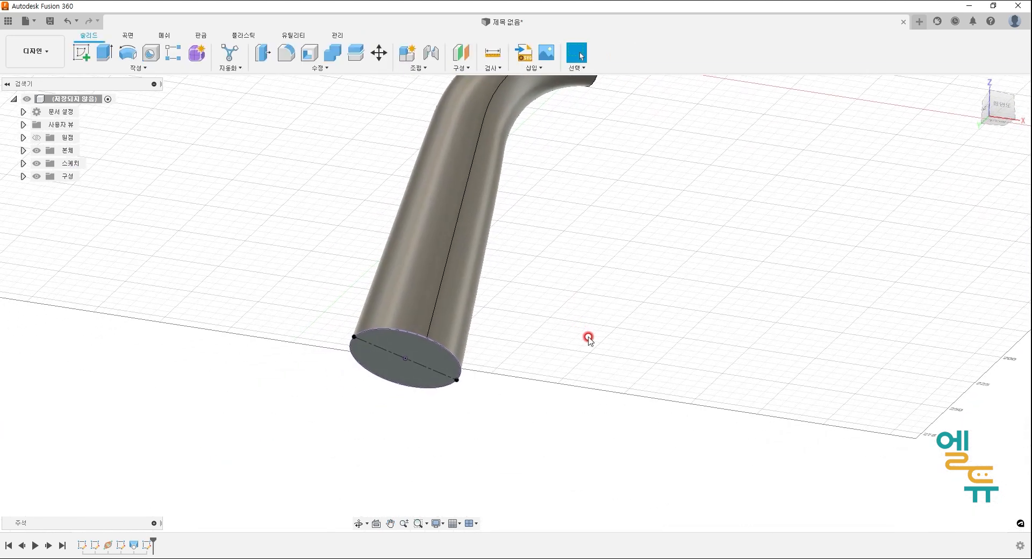
Revolve the half-circle profile 360° about the diameter line and join it to the handle as a rounded end
left_click(126, 56)
left_click(137, 380)
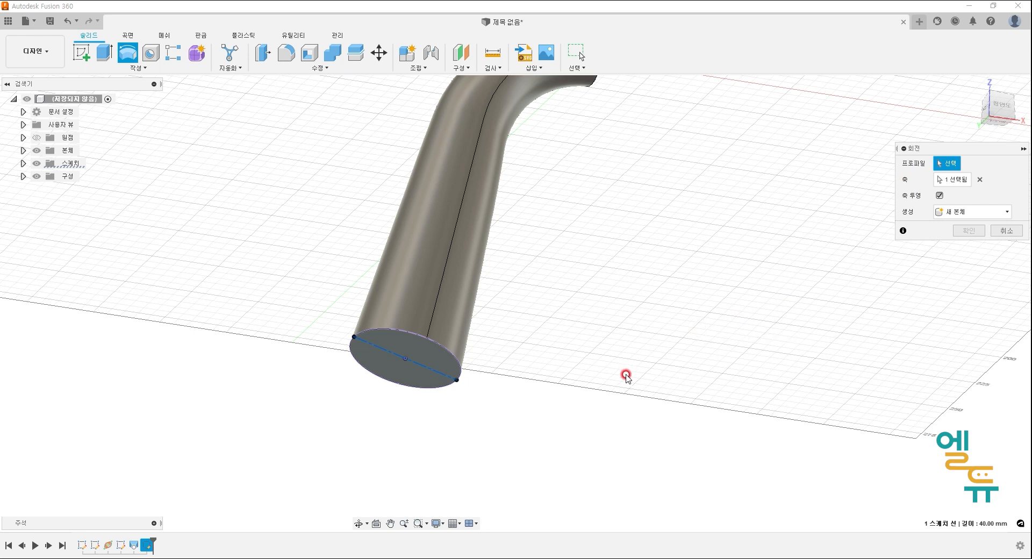
middle_click_drag(617, 406, 624, 395)
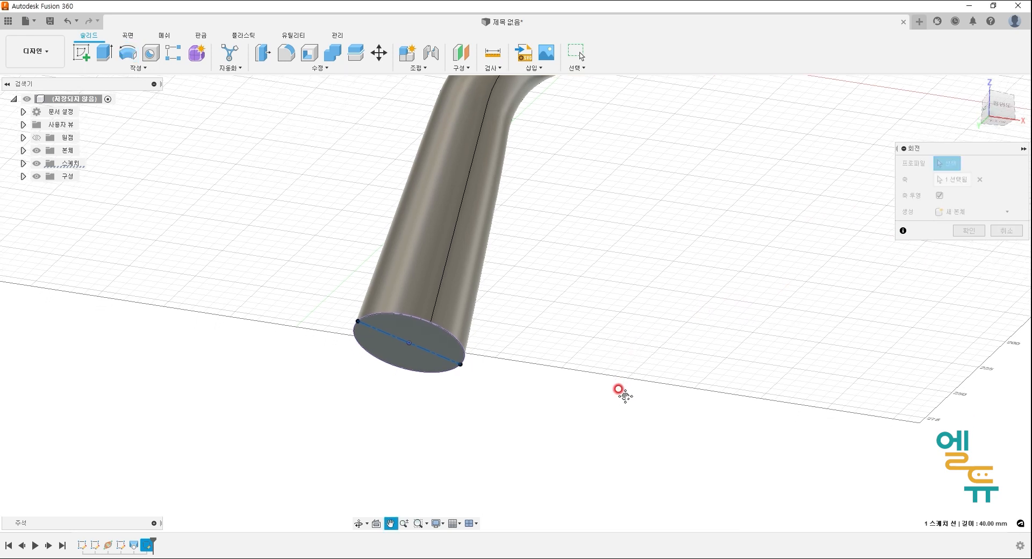
scroll(623, 395, "up", 1)
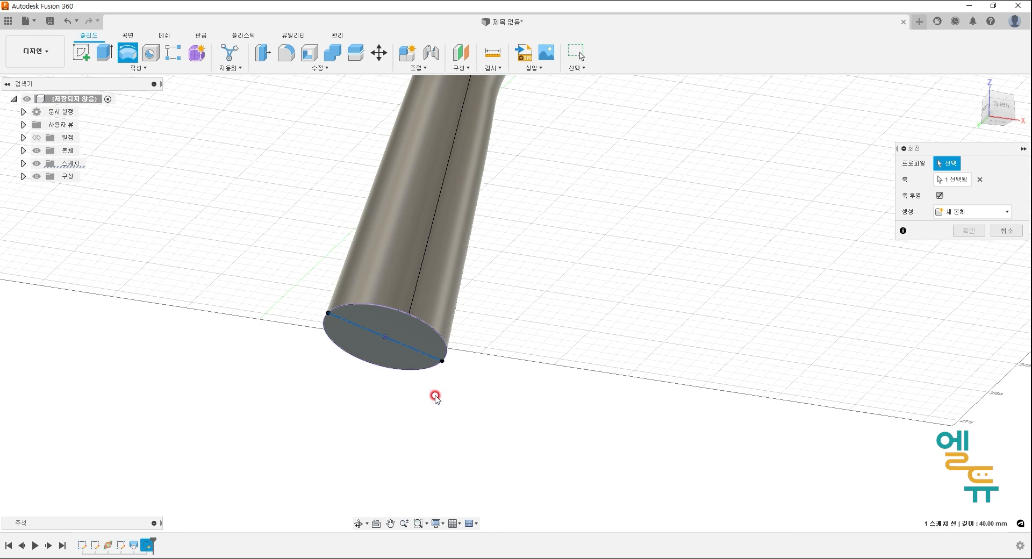
left_click(378, 356)
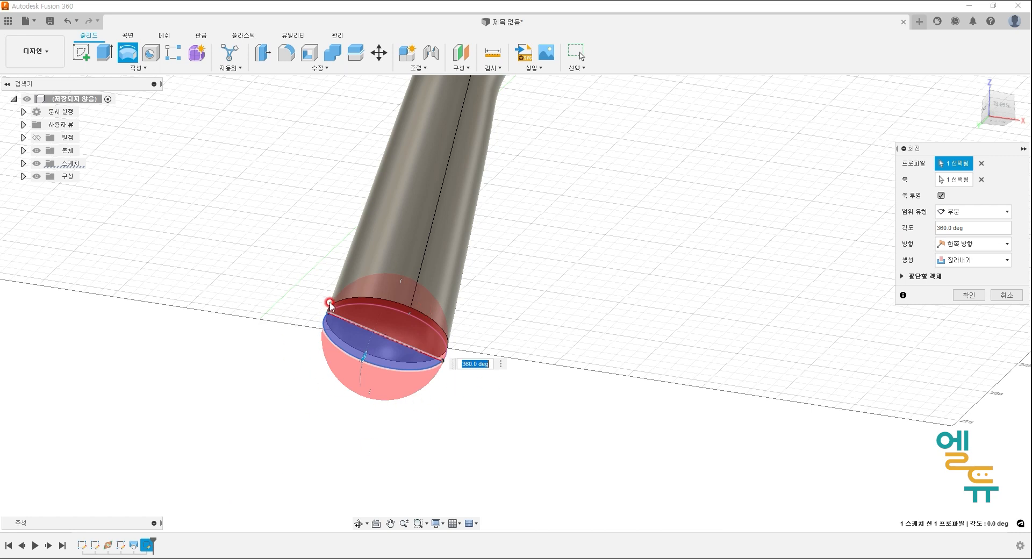
left_click(957, 260)
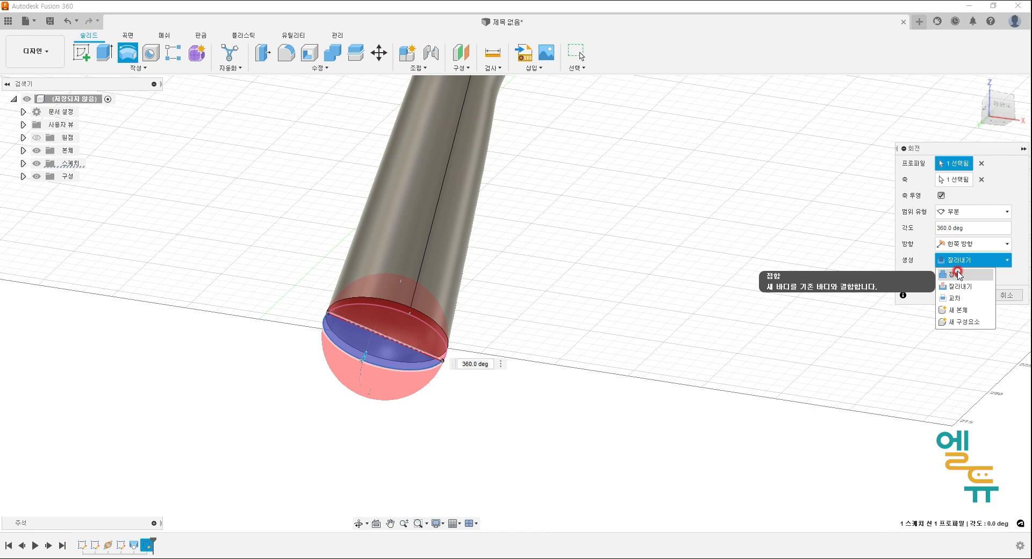
left_click(958, 272)
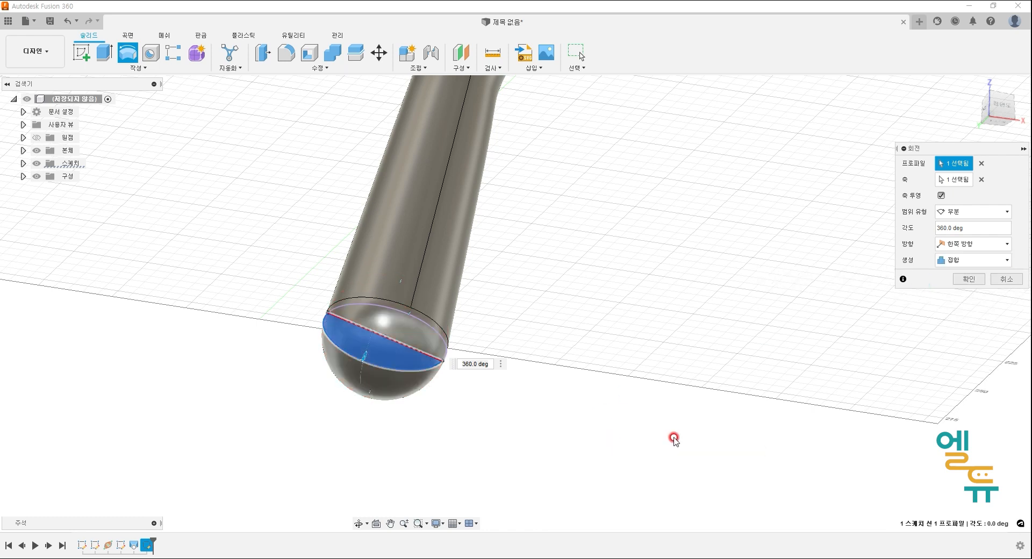
left_click(970, 280)
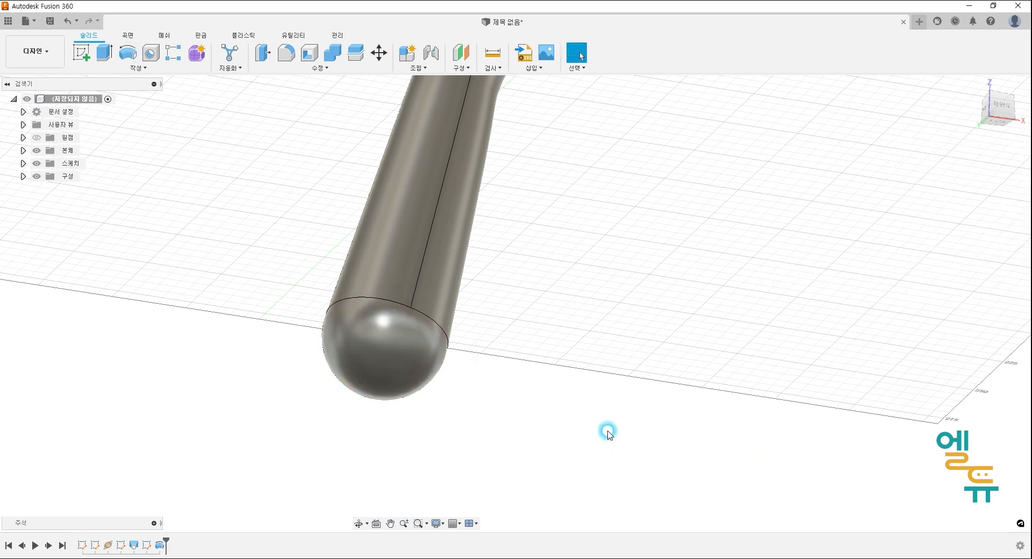
middle_click_drag(586, 404, 496, 416)
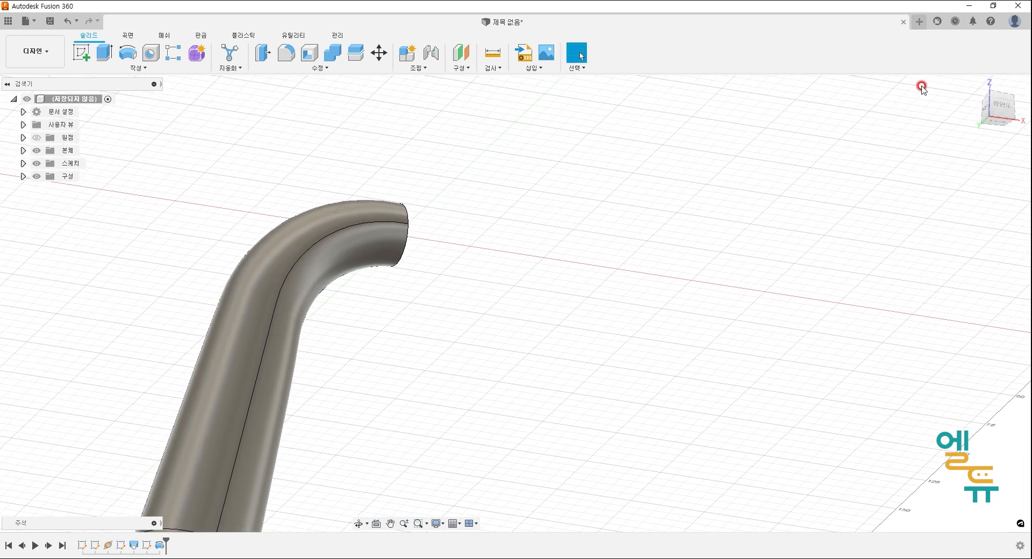
left_click(974, 84)
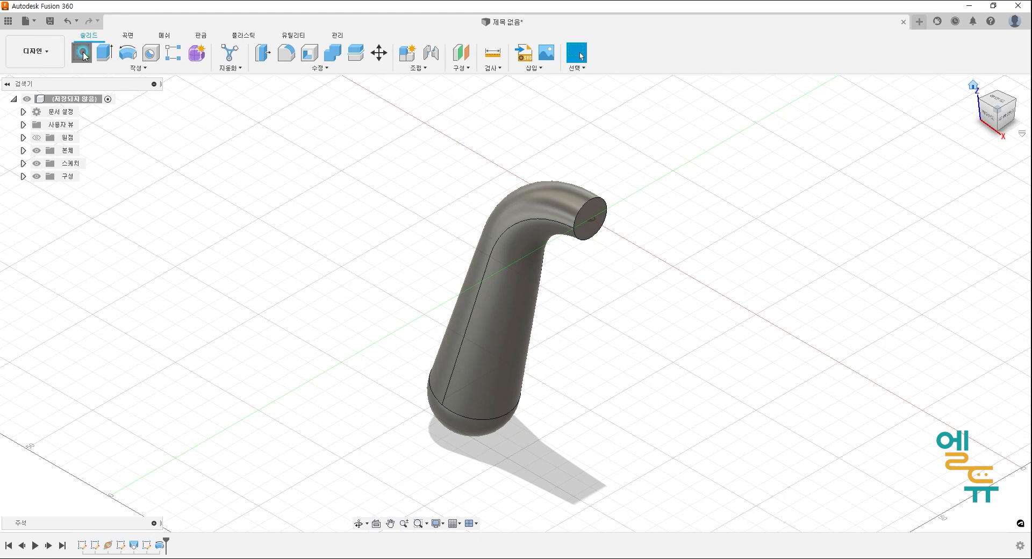
Start a sketch on the front XZ plane and slice the view through the handle
left_click(82, 52)
left_click(613, 202)
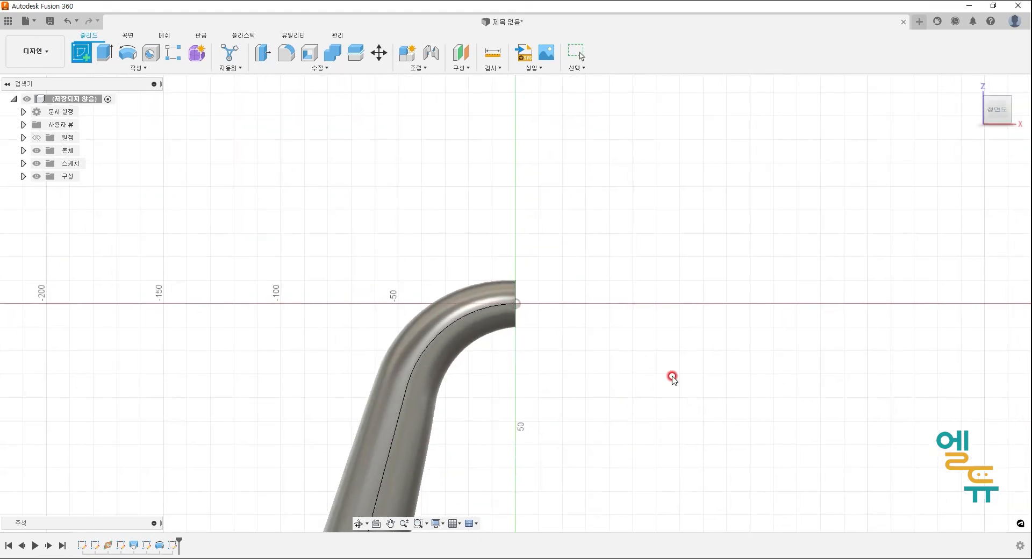
middle_click_drag(673, 379, 527, 351)
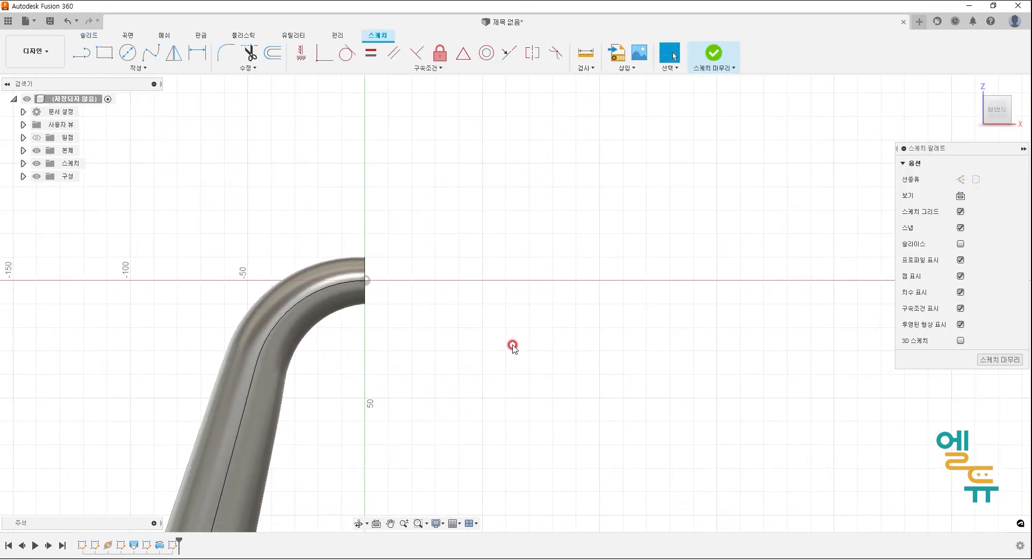
left_click(961, 244)
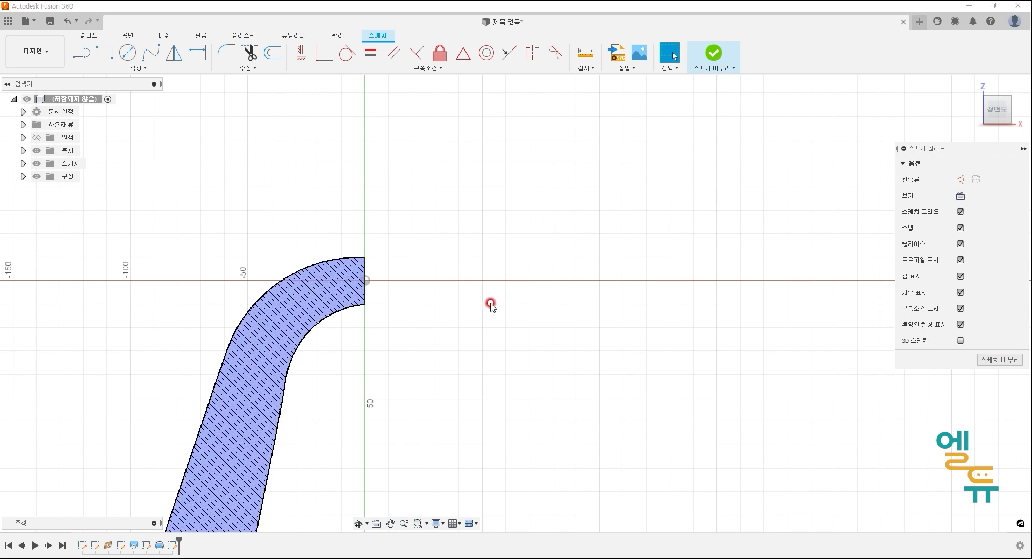
middle_click_drag(518, 380, 507, 341)
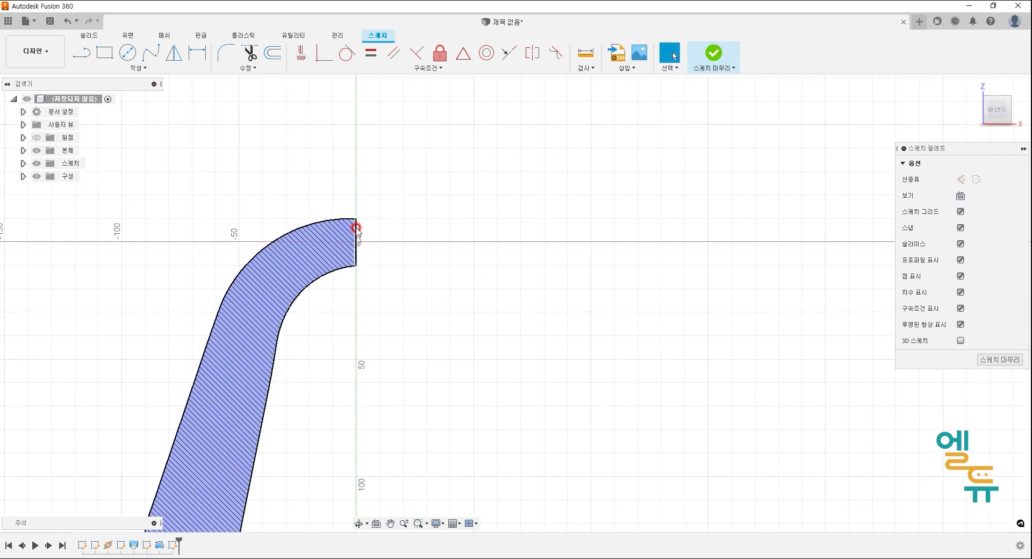
Project the edge of the handle's small end face into the sketch
left_click(144, 68)
mouse_move(88, 248)
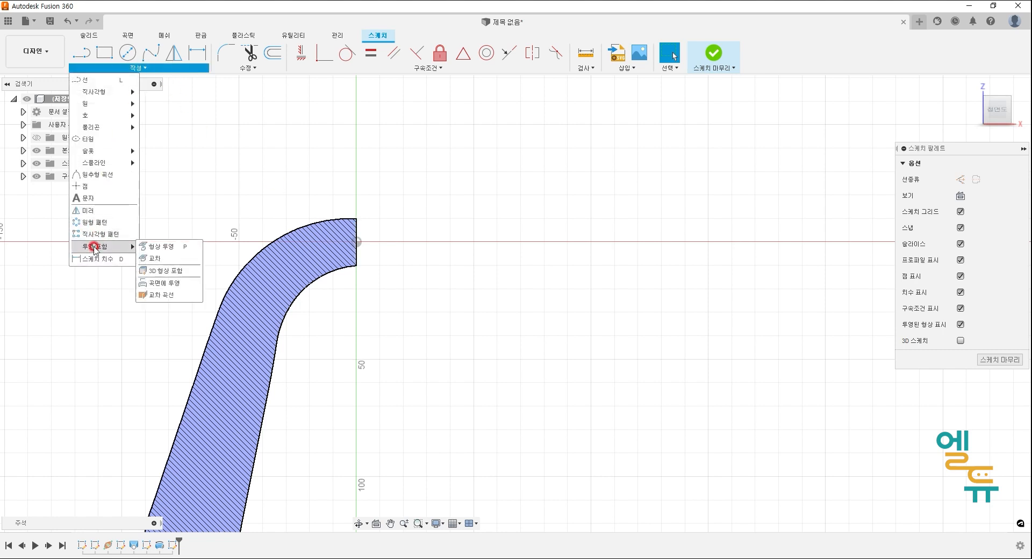
left_click(155, 250)
left_click(356, 226)
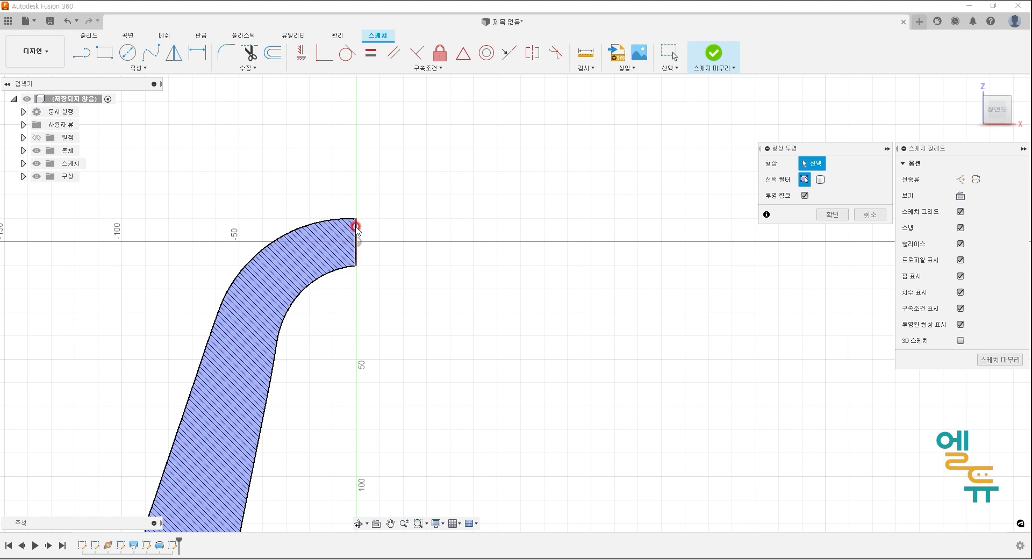
middle_click_drag(550, 364, 494, 361)
Draw a closed stepped profile from the small end face, with a horizontal base about 100 mm long, two raised flats and sloped sides
key("l")
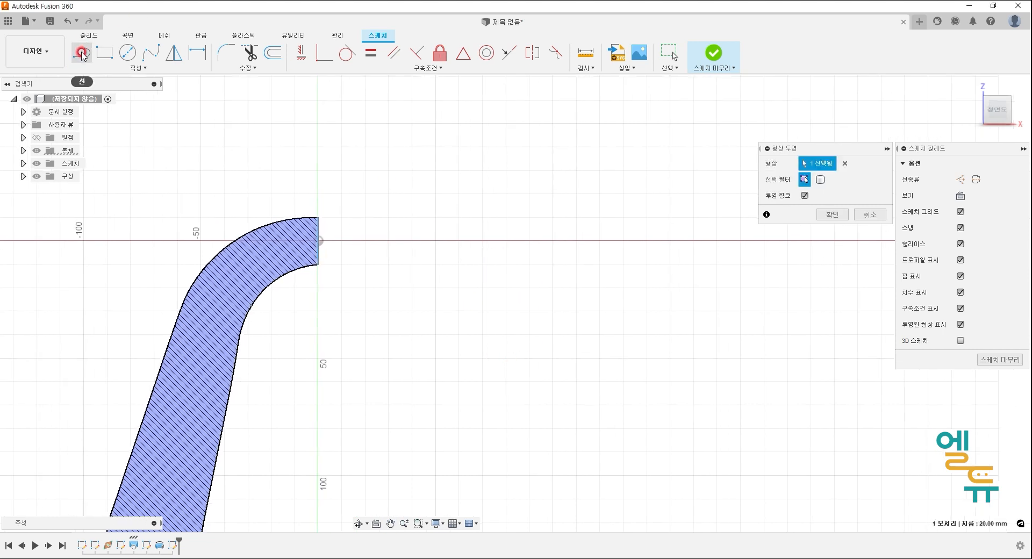
left_click(318, 240)
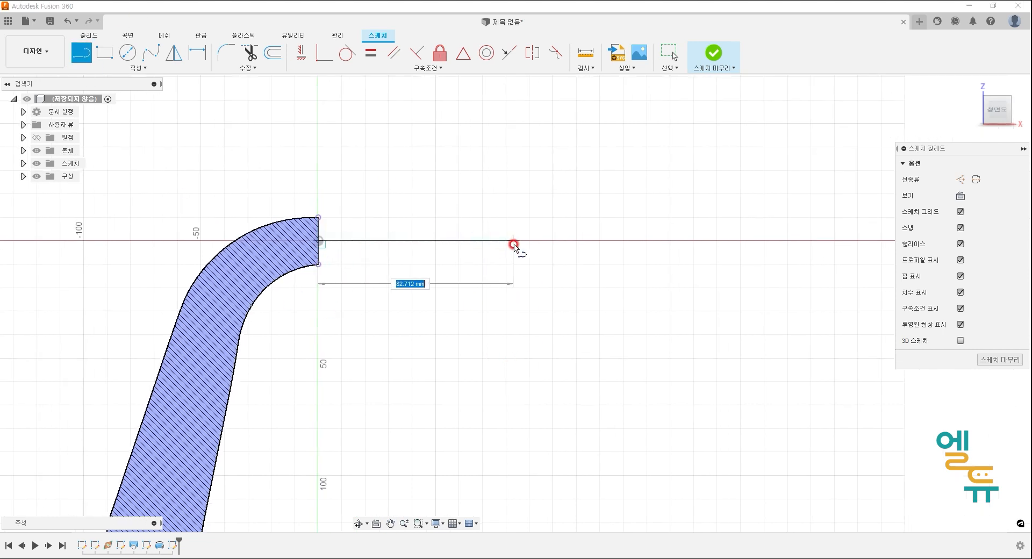
left_click(553, 245)
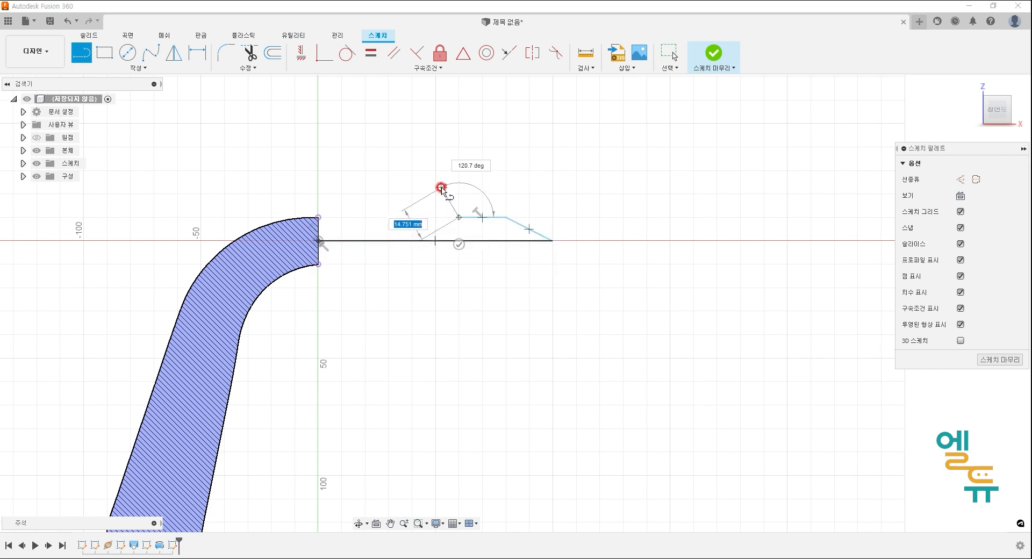
left_click(441, 172)
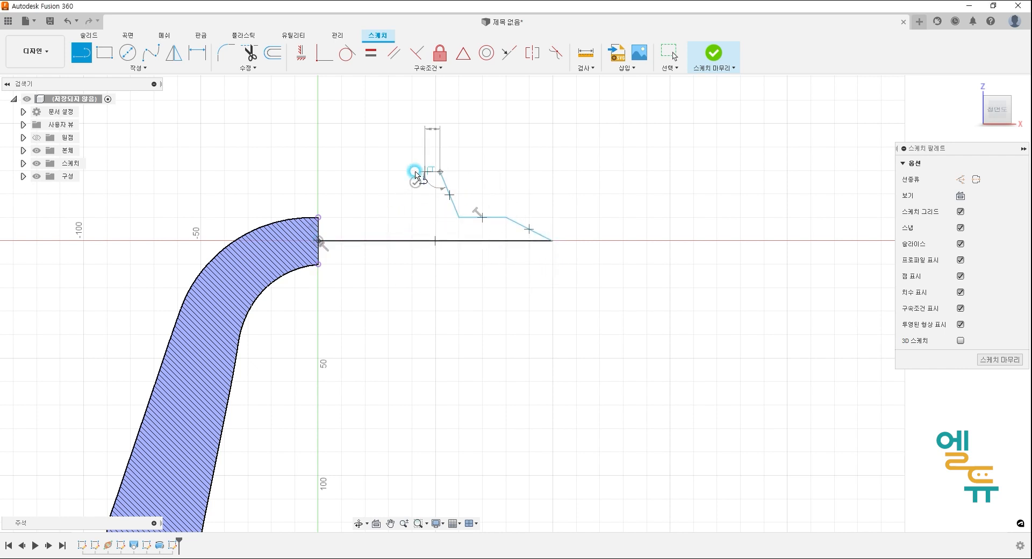
left_click(353, 172)
left_click(319, 217)
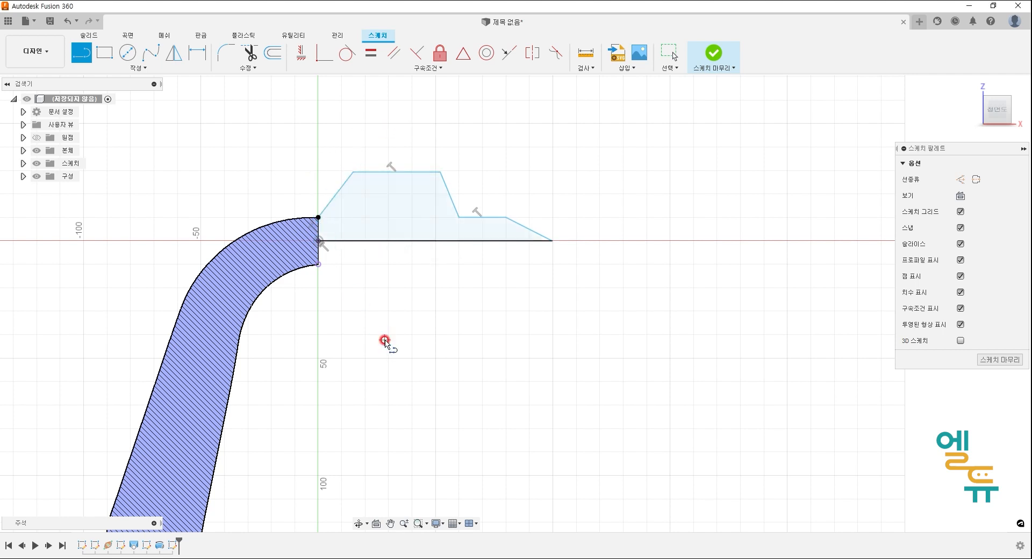
key("Escape")
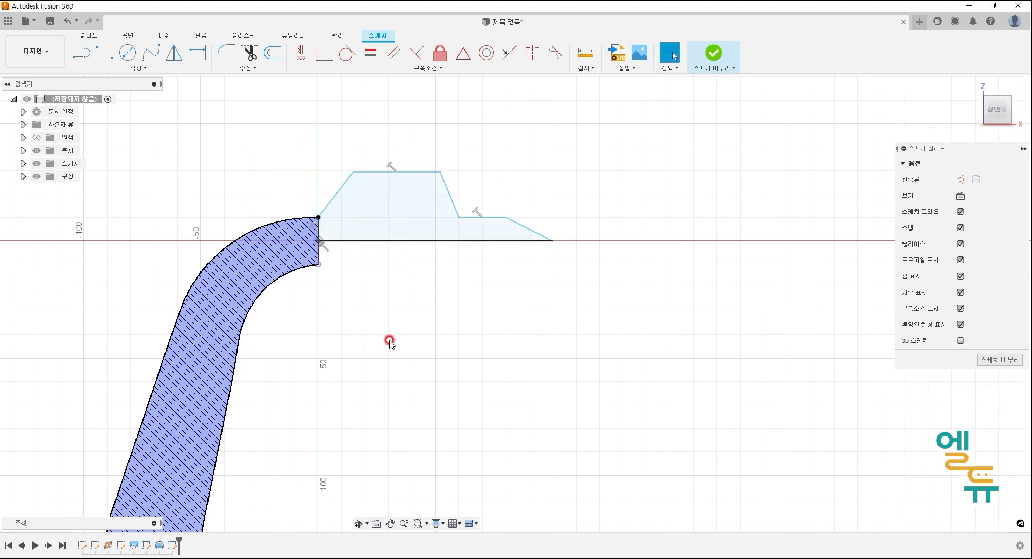
Convert the profile's horizontal base line to a centerline
left_click(406, 241)
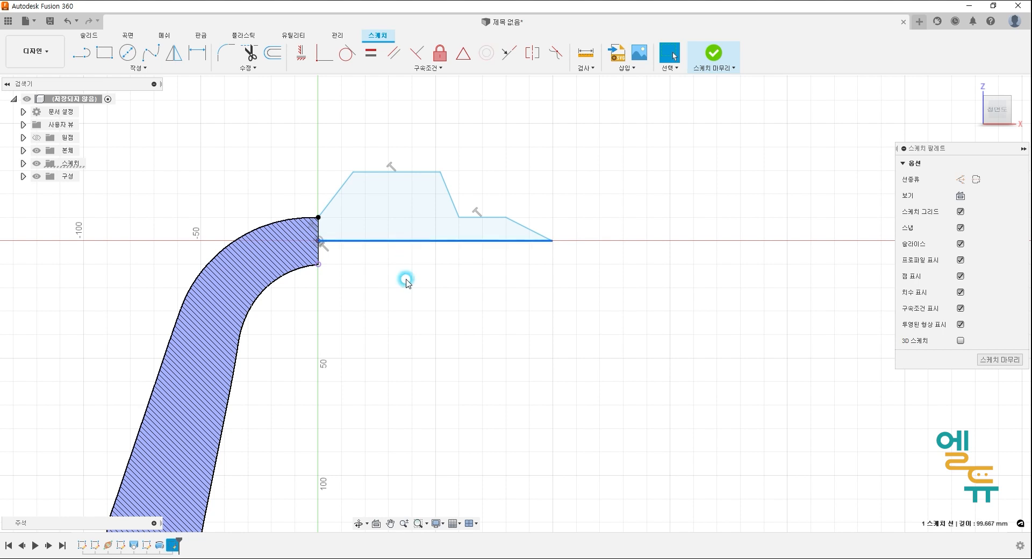
left_click(973, 181)
left_click(576, 484)
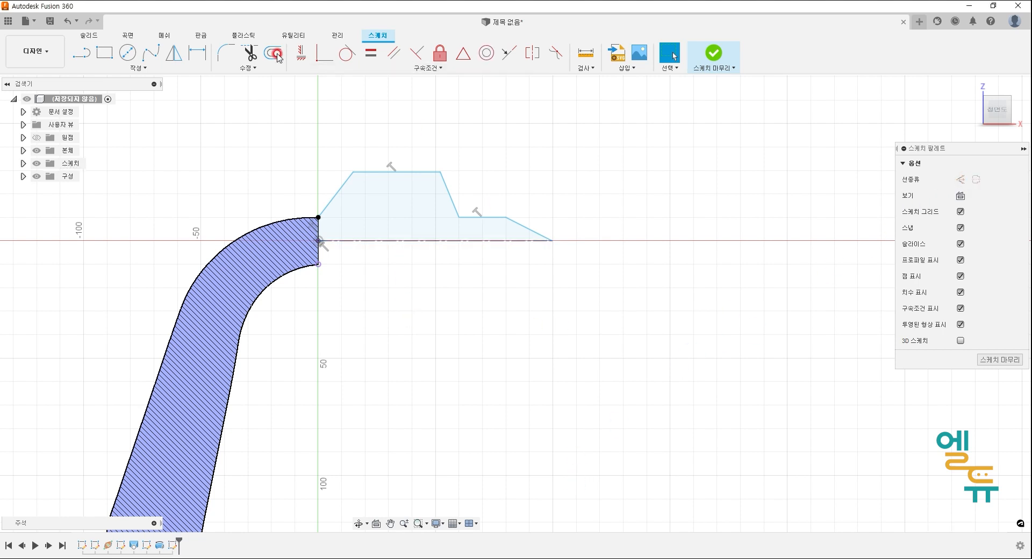
Dimension the distance from the handle's end face to the lower step corner as 48 mm
key("d")
left_click(253, 250)
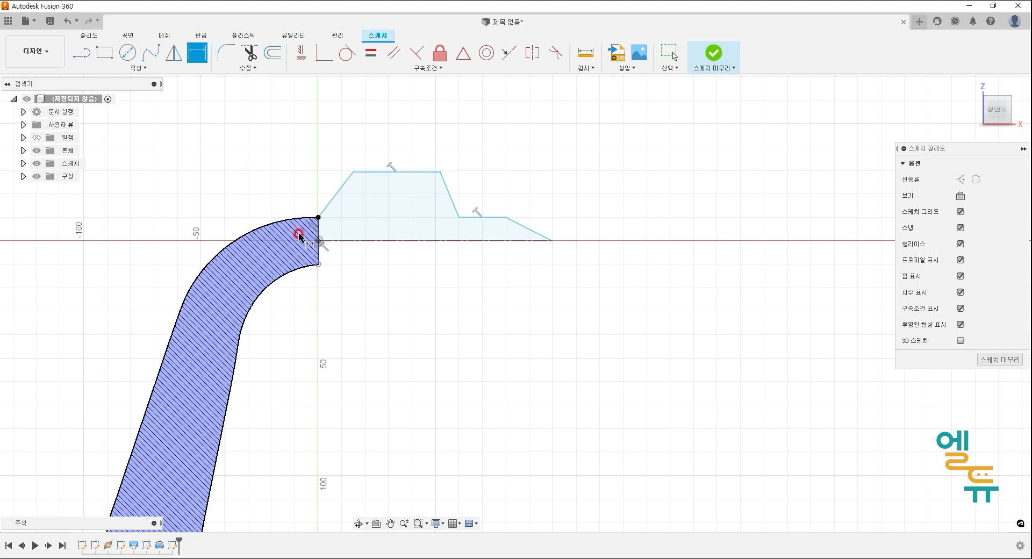
left_click(320, 231)
left_click(459, 217)
left_click(401, 112)
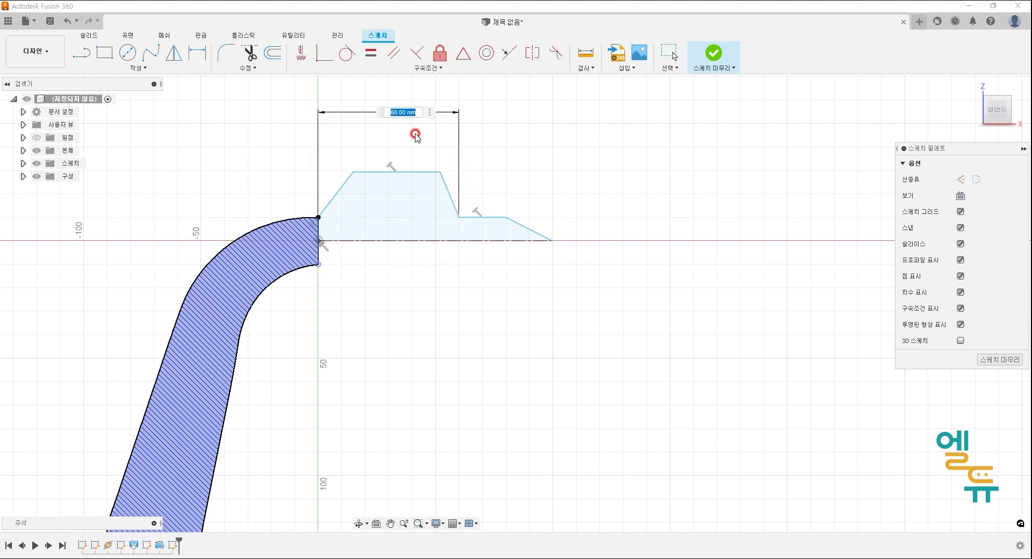
type("48")
key("Return")
Set the horizontal distance from the step corner to the profile's tip to 36 mm
left_click(431, 213)
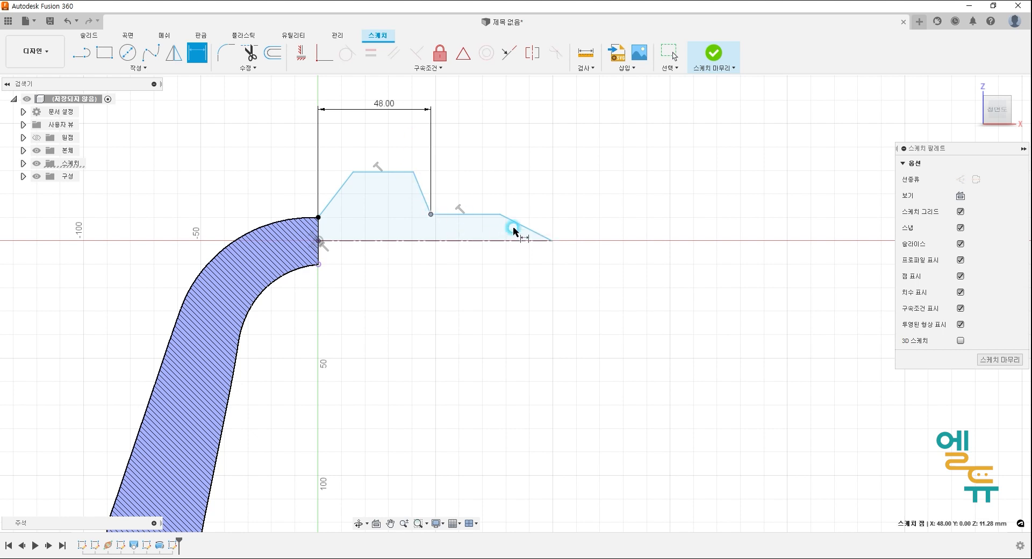
left_click(552, 241)
left_click(490, 117)
type("36")
key("Return")
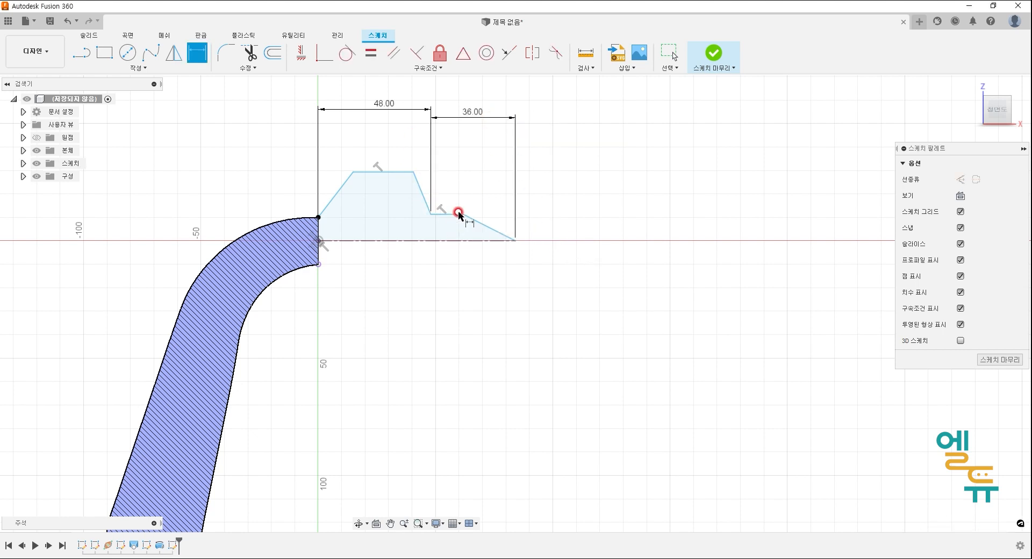
Dimension the lower flat about the centerline as a 24 mm diameter
left_click(445, 241)
left_click(453, 214)
left_click(588, 228)
type("24")
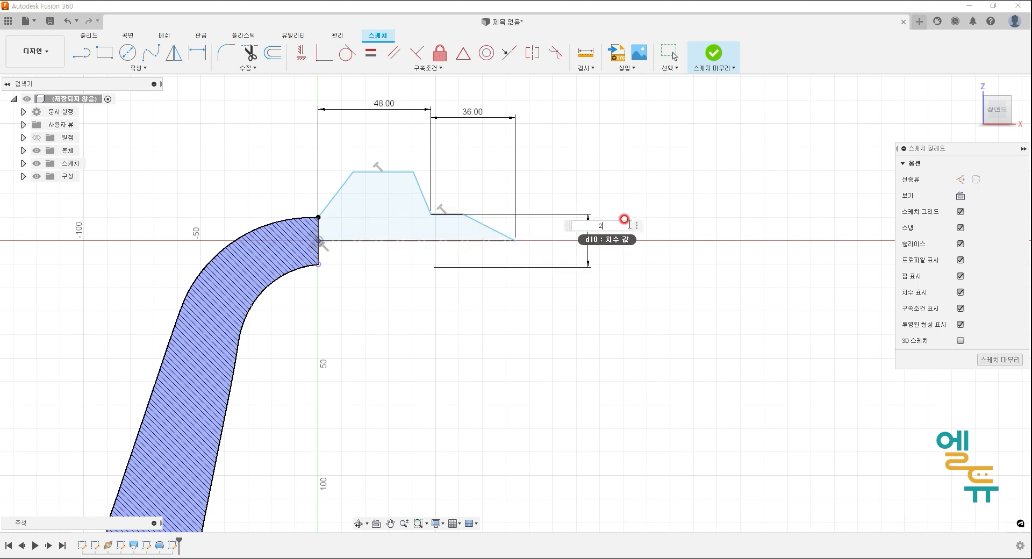
key("Return")
Dimension the upper flat about the centerline as a 40 mm diameter
left_click(455, 235)
left_click(388, 171)
left_click(573, 219)
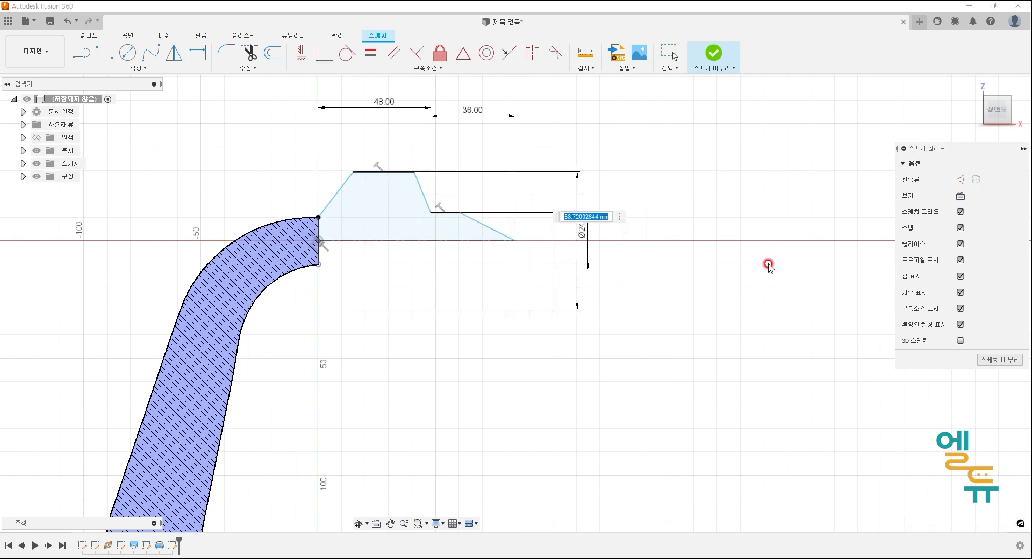
type("40")
key("Return")
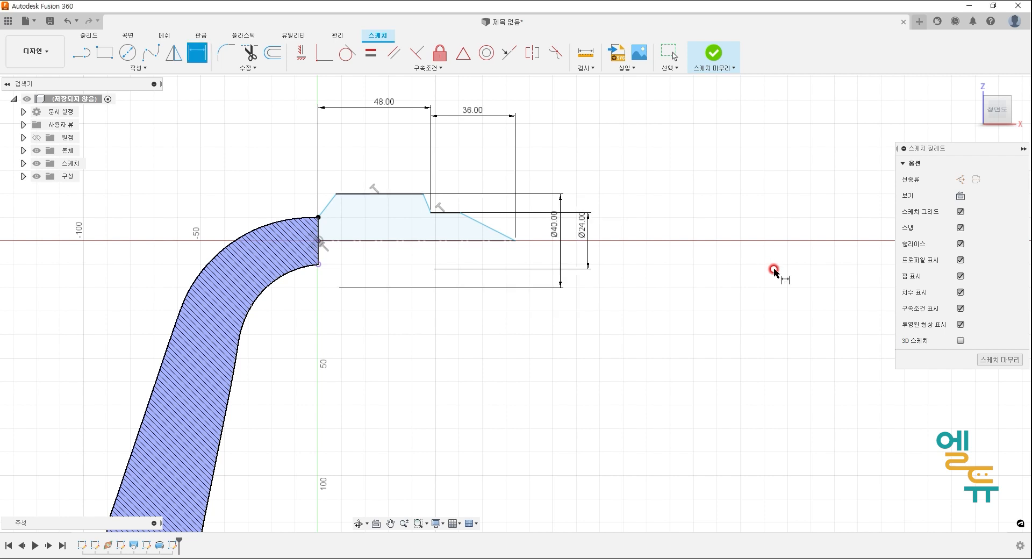
Set the angle between the tip's sloped line and the centerline to 30°
middle_click_drag(560, 306, 597, 323)
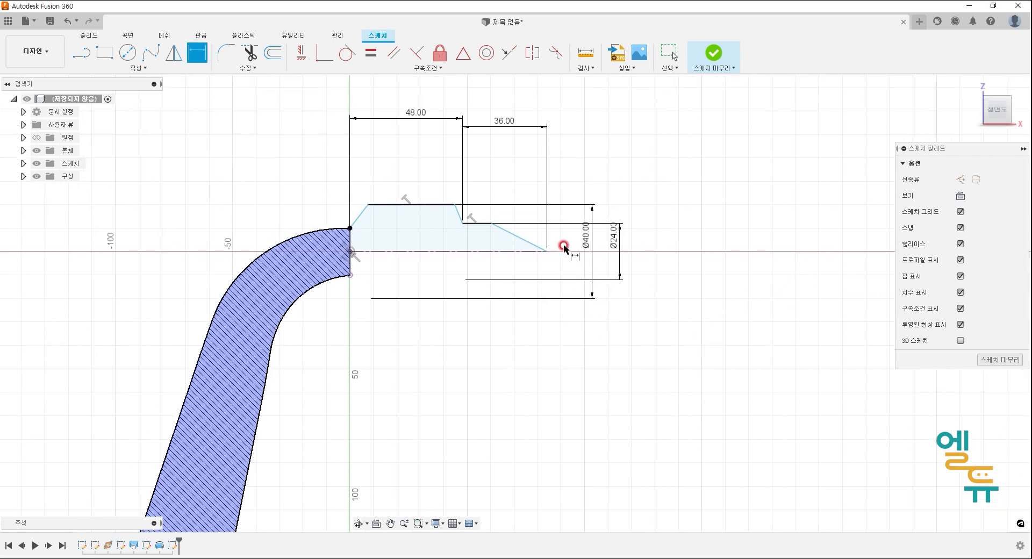
left_click(523, 240)
left_click(497, 250)
left_click(472, 237)
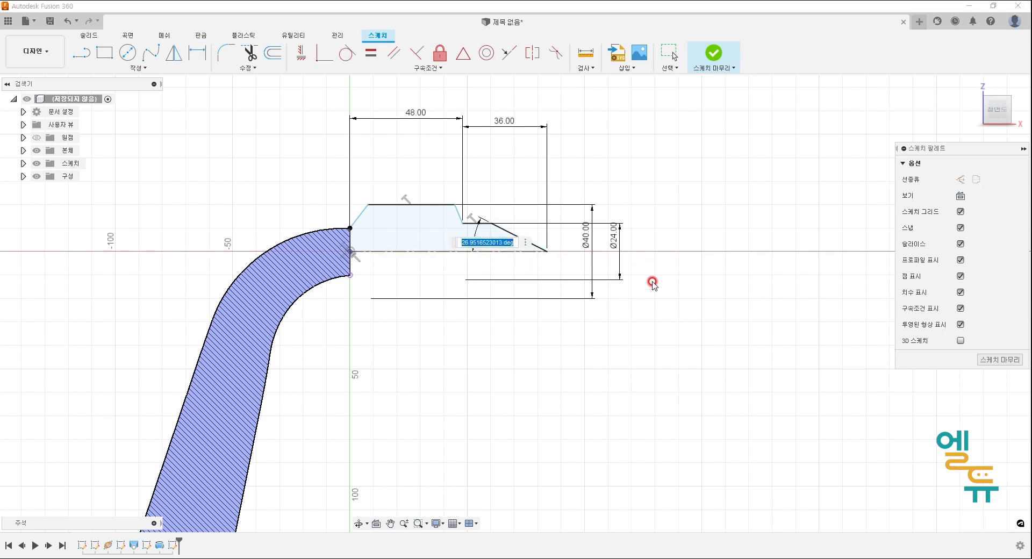
type("30")
key("Return")
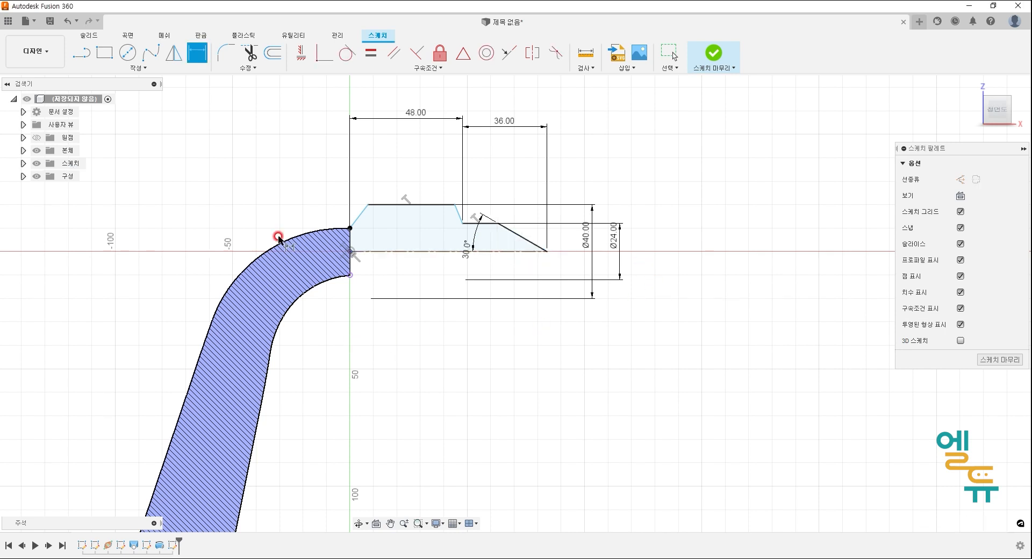
Set the angle between the sloped line beside the handle and the projected end-face edge to 30°
left_click(359, 217)
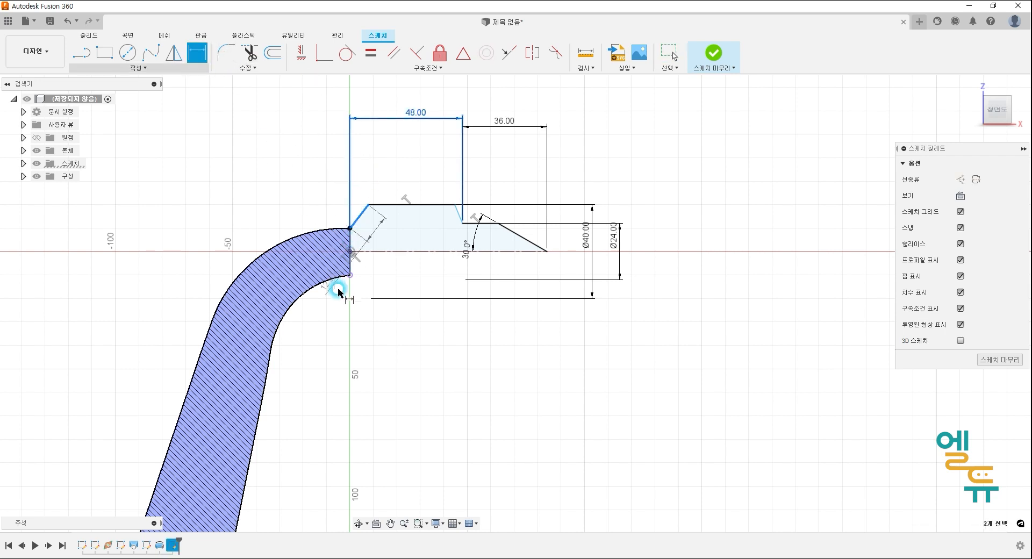
key("Escape")
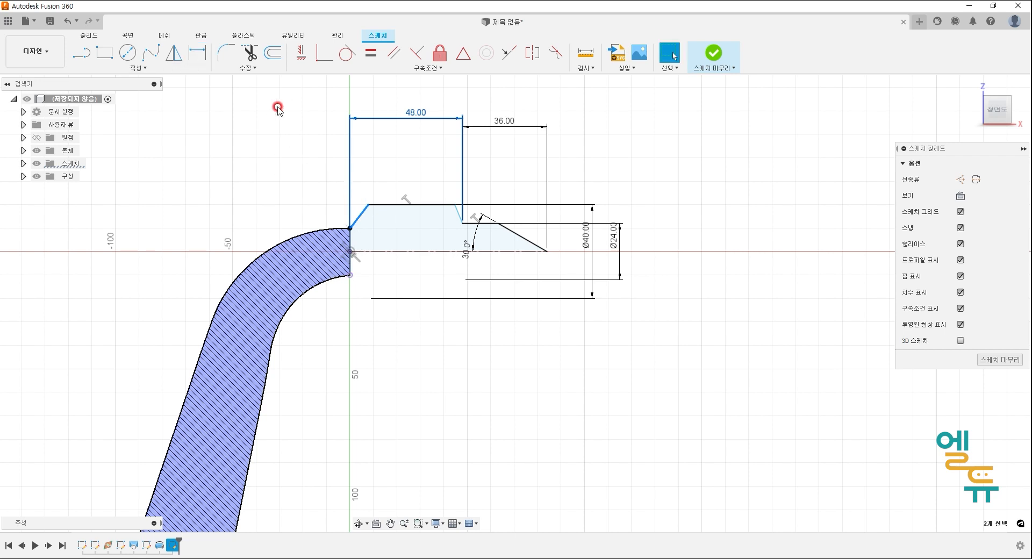
left_click(198, 53)
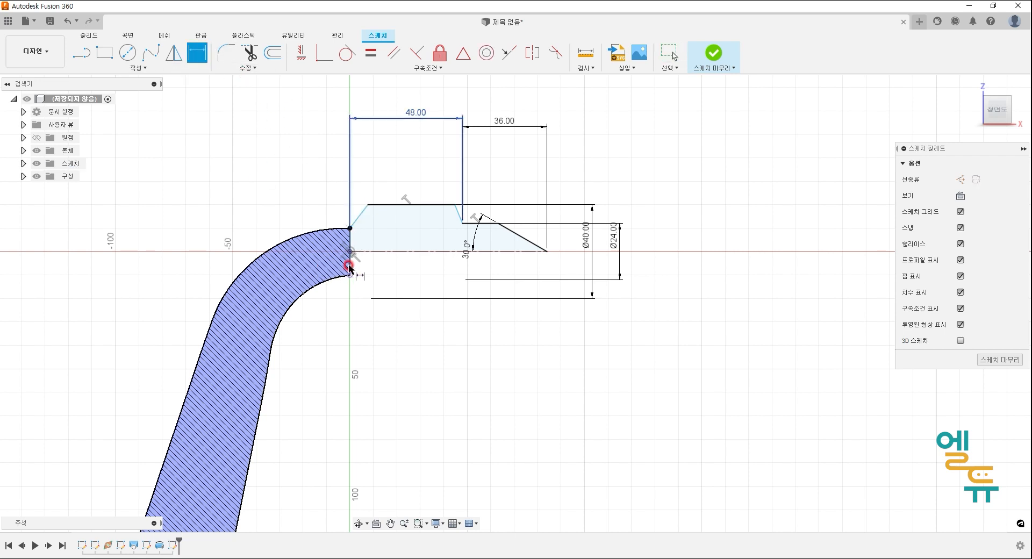
left_click(353, 224)
left_click(351, 243)
left_click(357, 156)
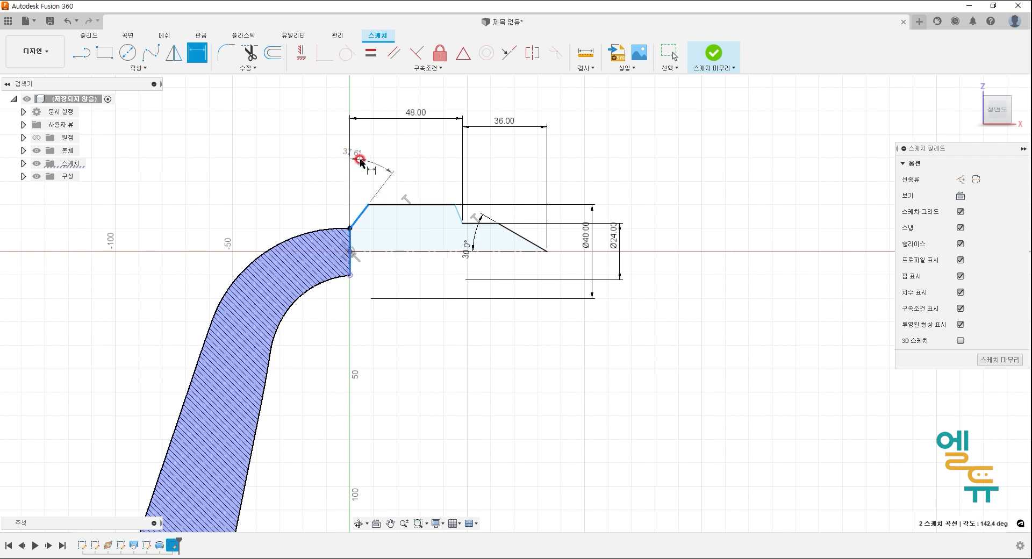
type("30")
key("Return")
middle_click_drag(526, 348, 574, 360)
key("Escape")
Move the upper flat's far corner towards the handle so the shoulder down to the step slopes more gently
middle_click_drag(487, 338, 515, 353)
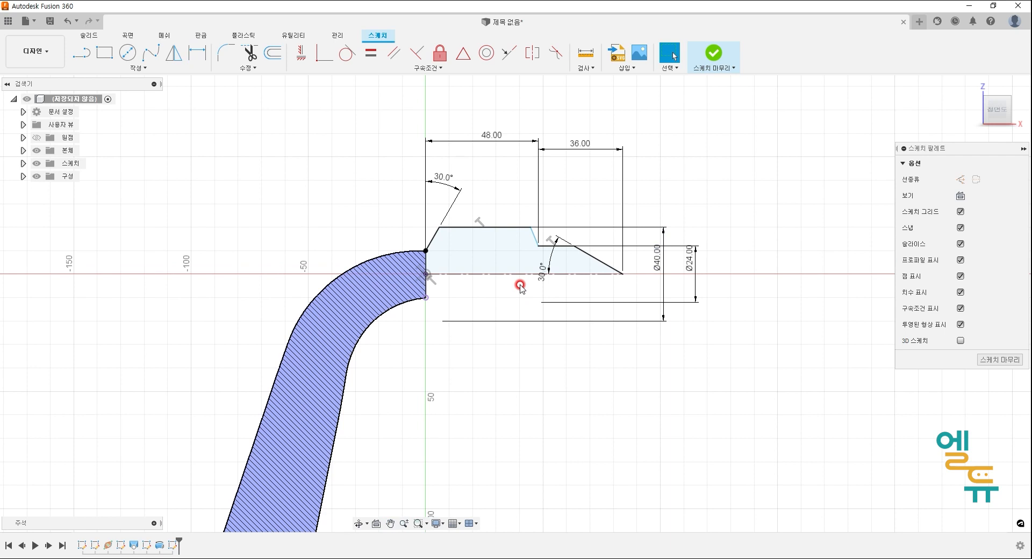
scroll(514, 353, "up", 3)
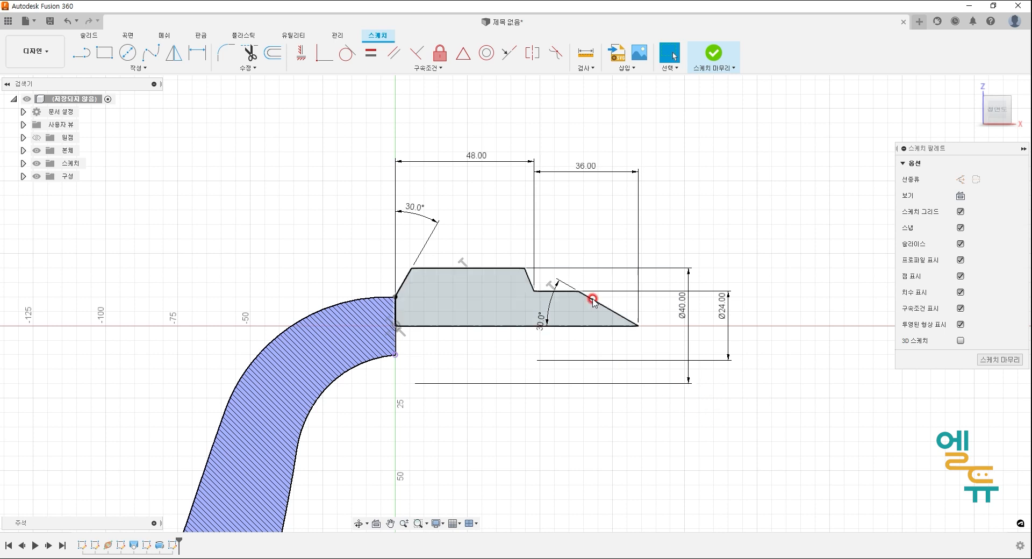
mouse_move(524, 269)
left_mouse_down()
mouse_move(470, 269)
mouse_move(517, 261)
left_mouse_up()
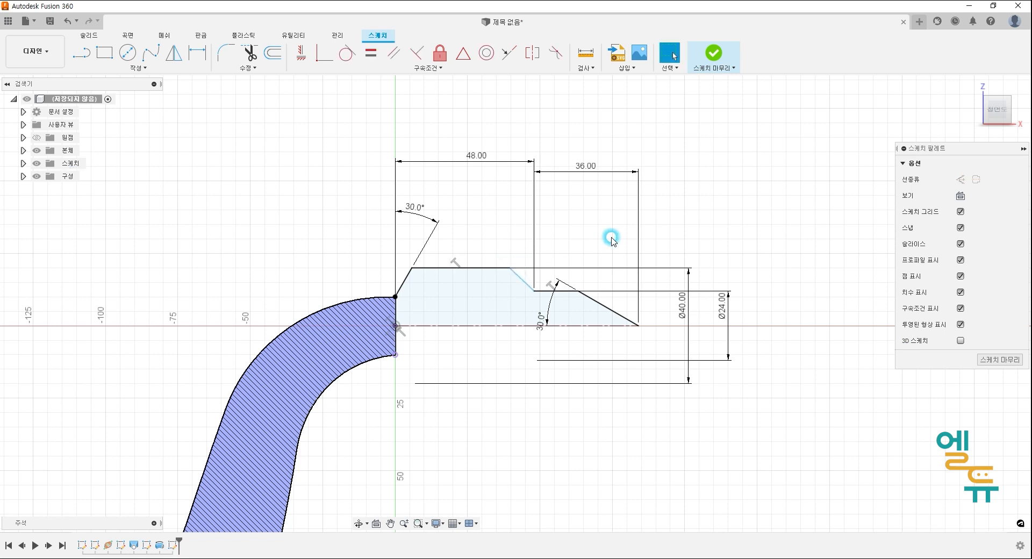
Draw a vertical line from near the middle of the upper flat down to the centerline
key("l")
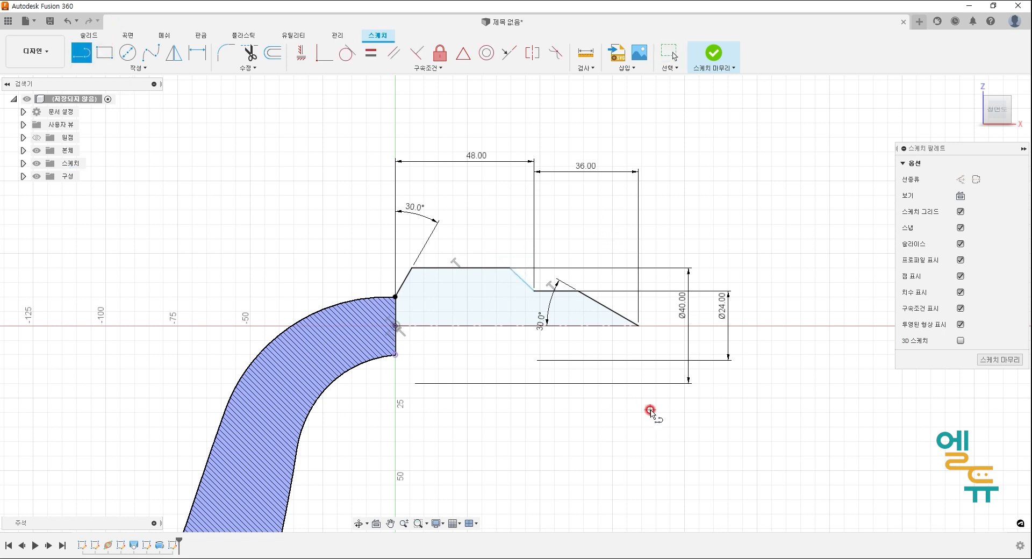
left_click(466, 268)
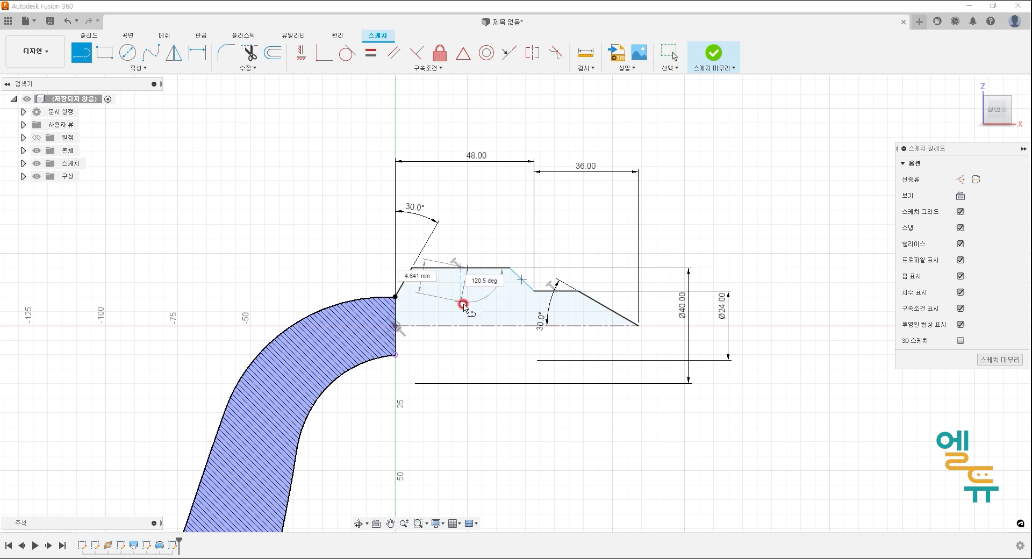
left_click(467, 325)
key("Escape")
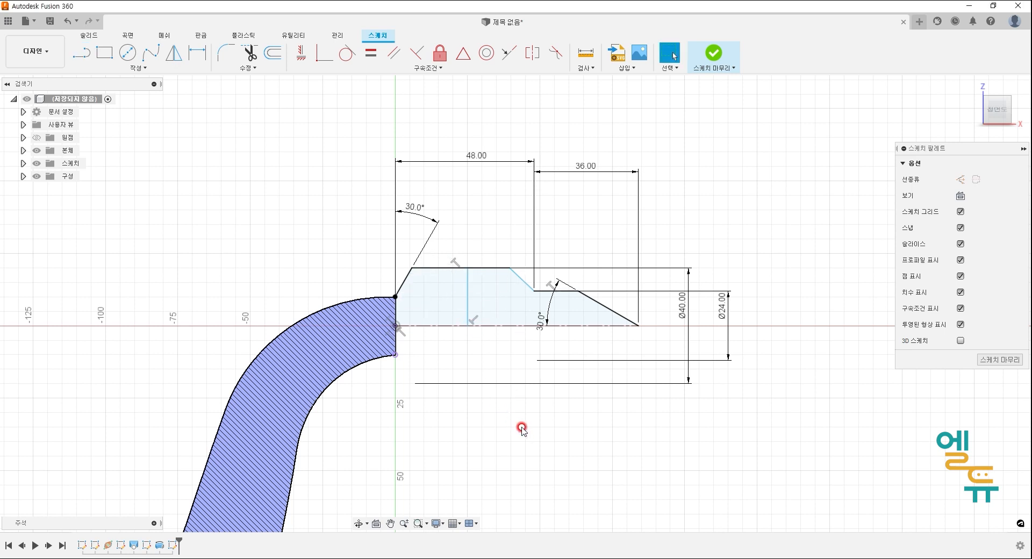
scroll(499, 360, "down", 1)
scroll(499, 360, "up", 1)
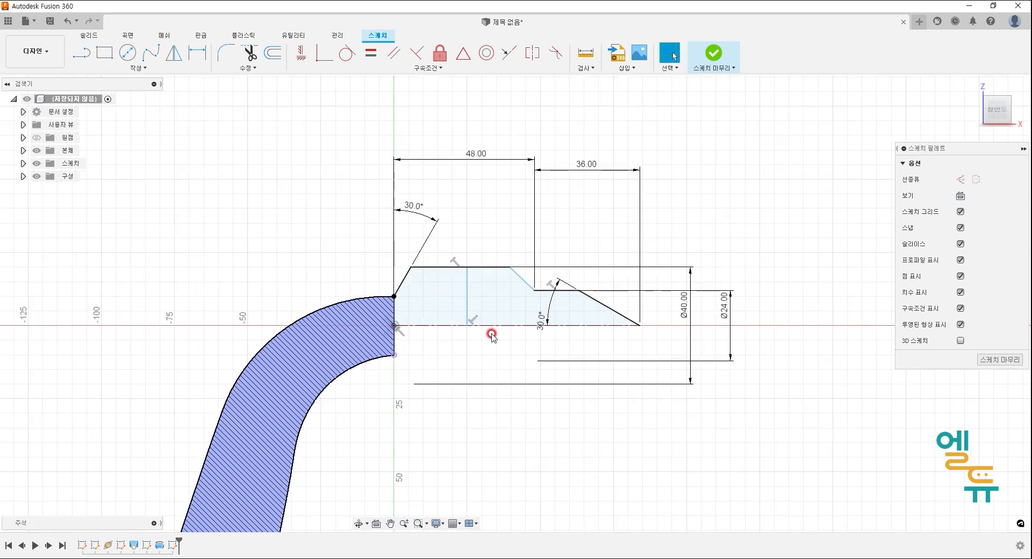
Convert the vertical line between the upper flat and the centerline into a construction line
left_click(467, 302)
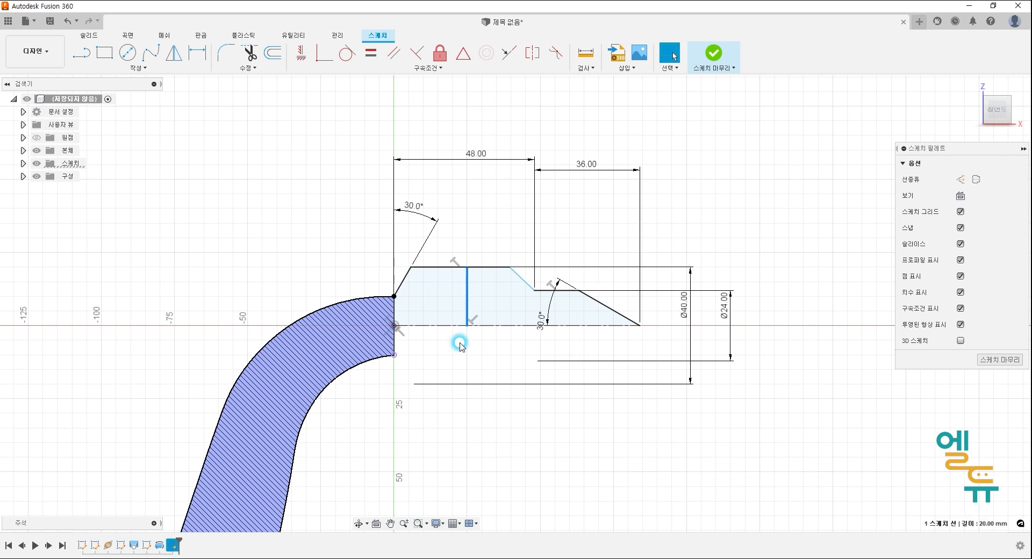
left_click(961, 181)
left_click(569, 466)
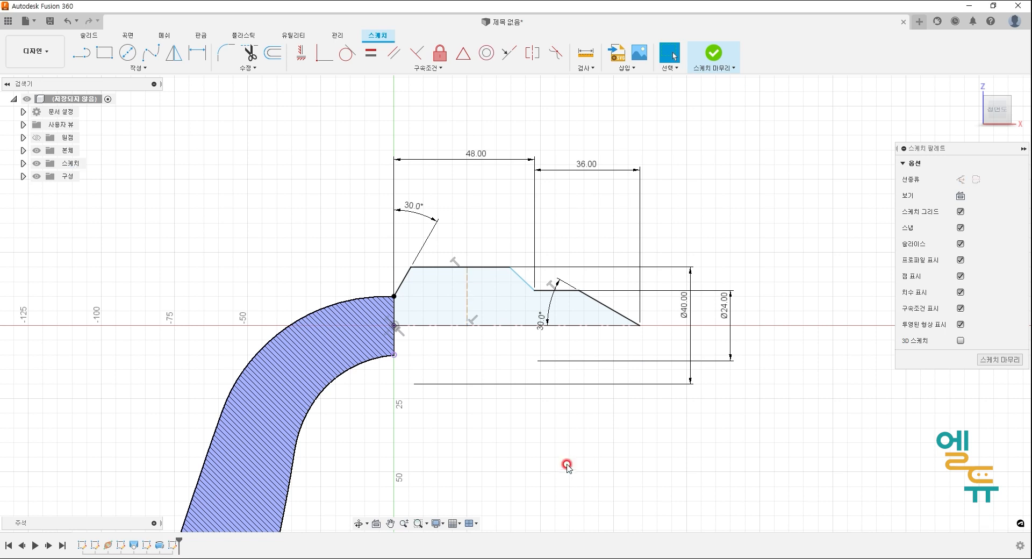
scroll(534, 446, "up", 1)
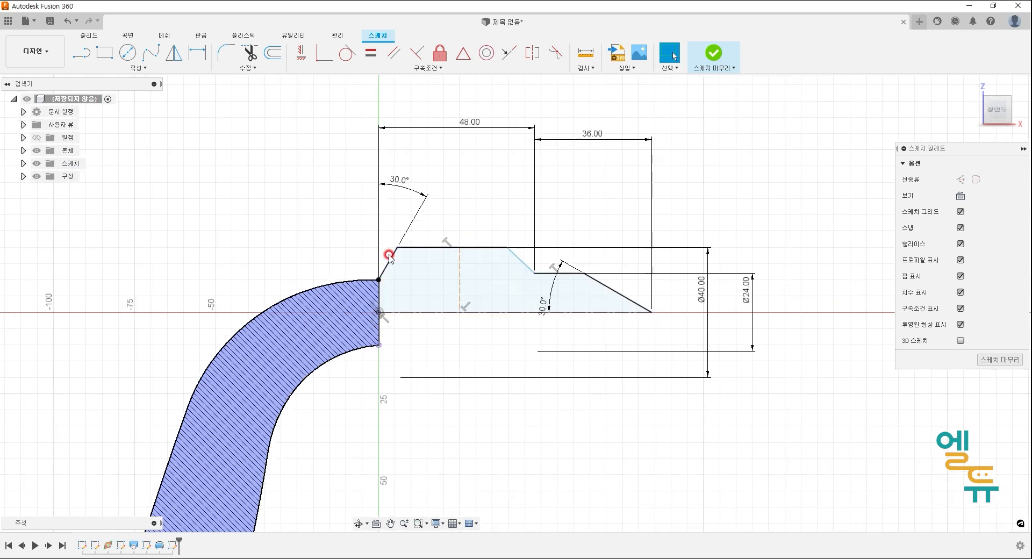
Make the two sloped lines on either side of the upper flat symmetric about the vertical construction line
left_click(522, 267)
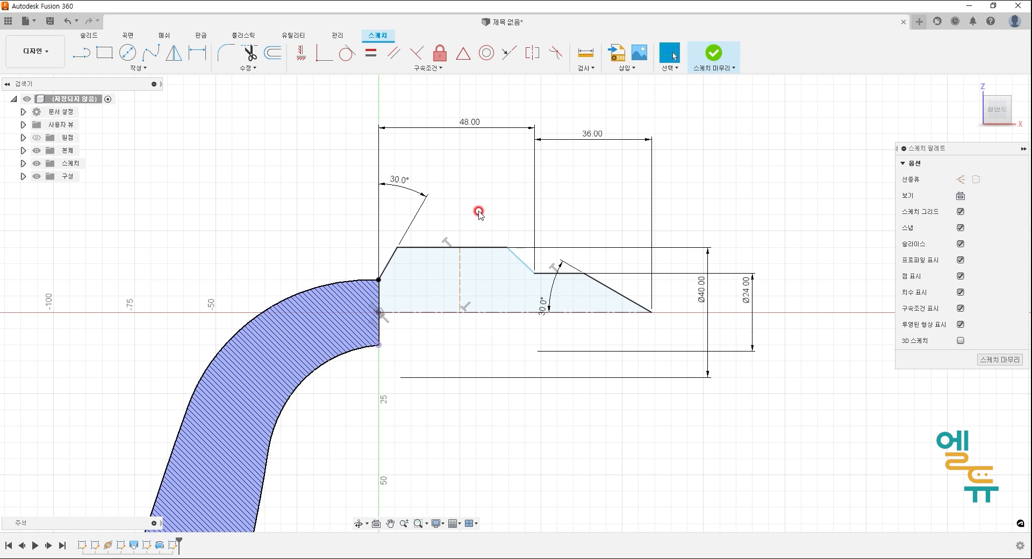
left_click(535, 60)
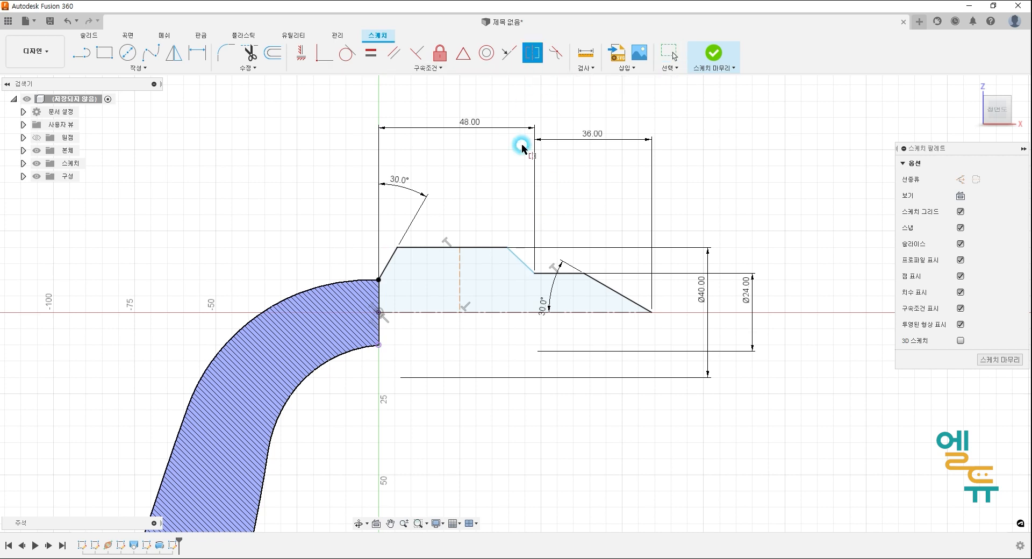
left_click(383, 273)
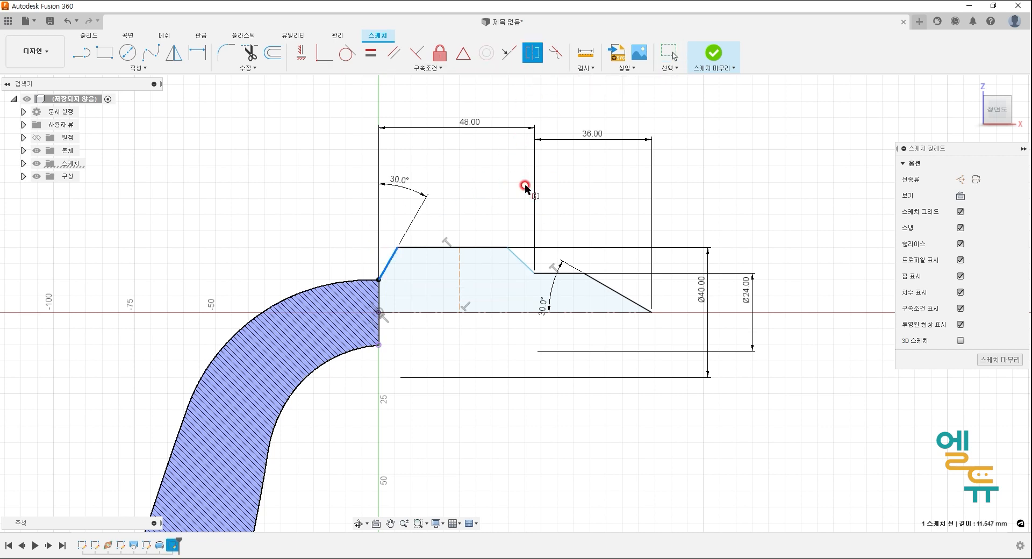
left_click(519, 257)
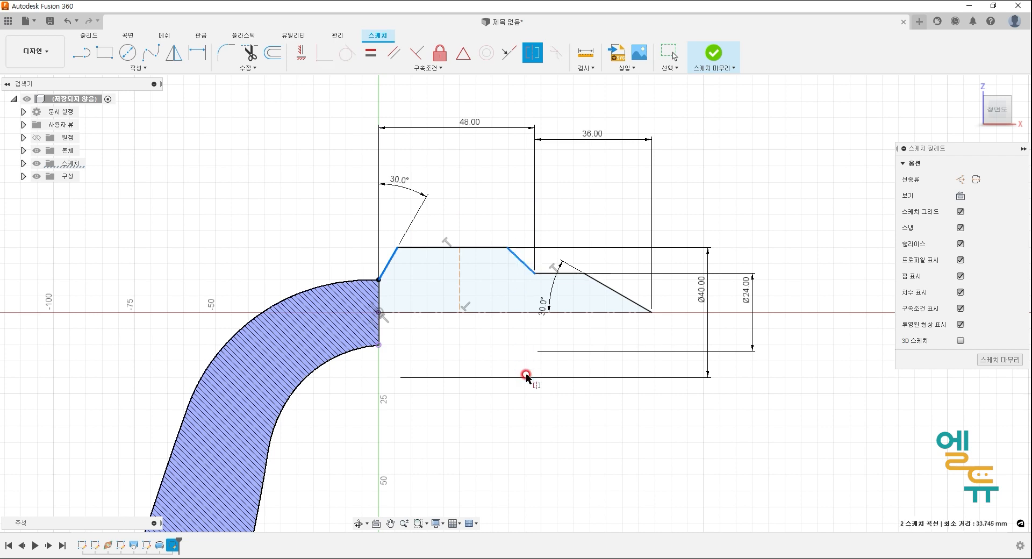
left_click(459, 272)
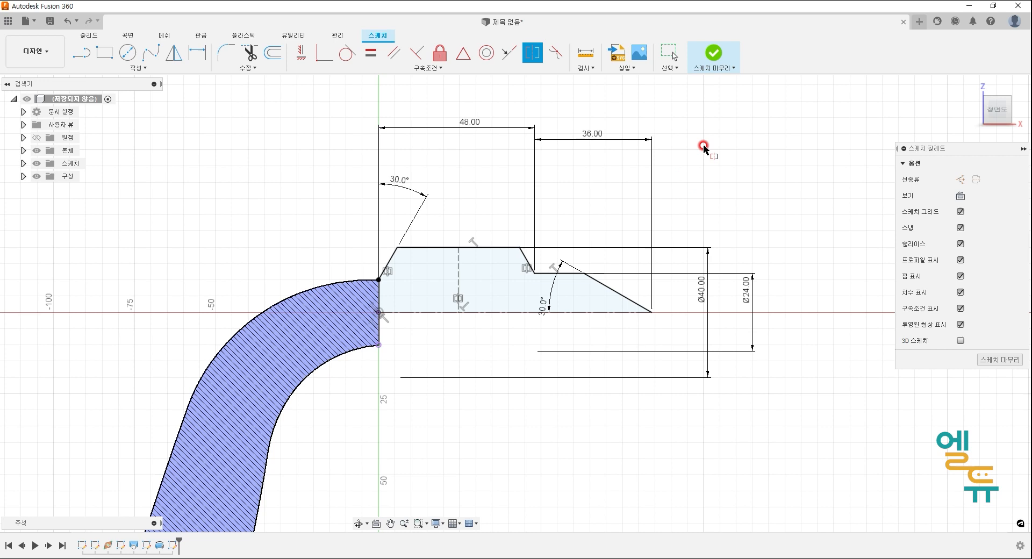
Finish the sketch and revolve the stepped profile around its centerline at the handle's small end
left_click(715, 54)
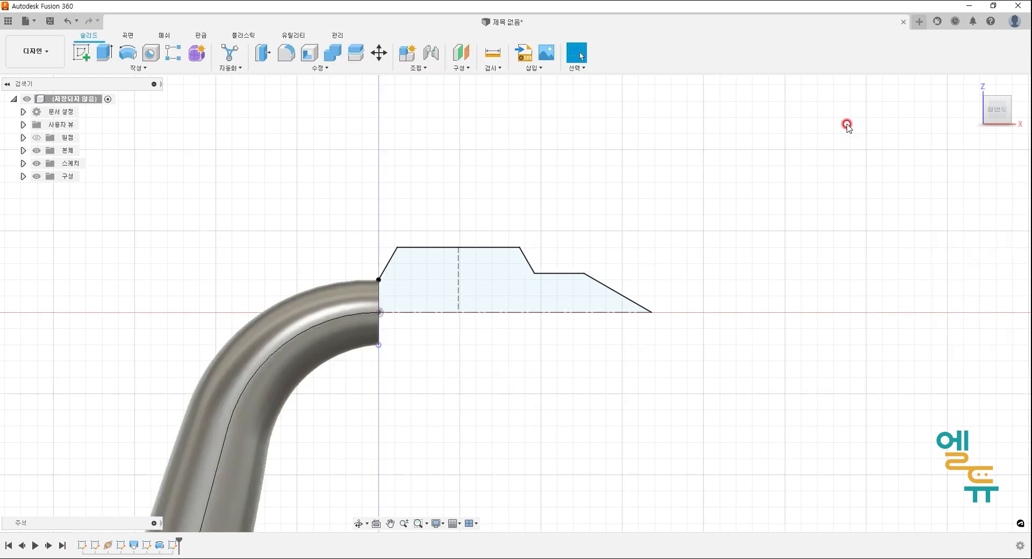
left_click(968, 82)
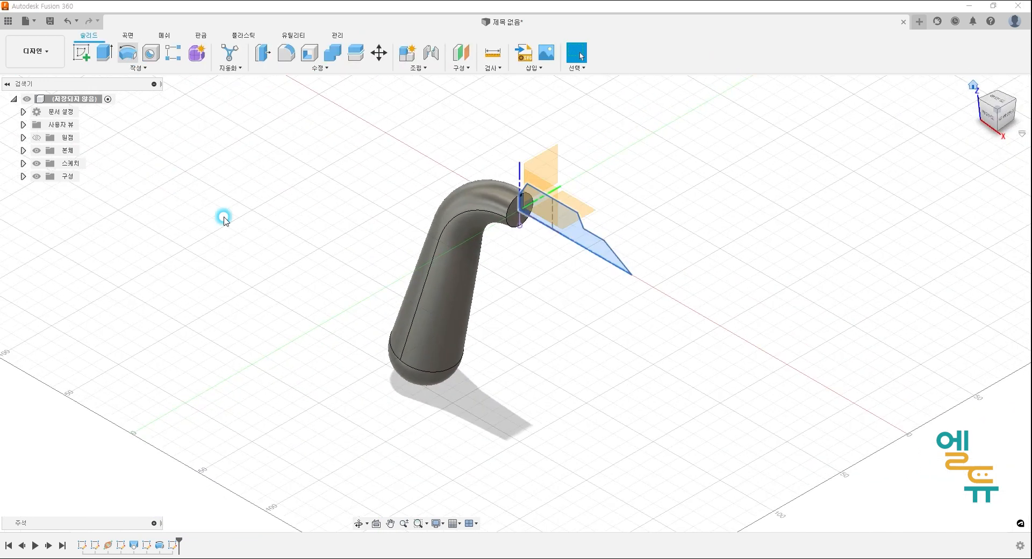
left_click(969, 279)
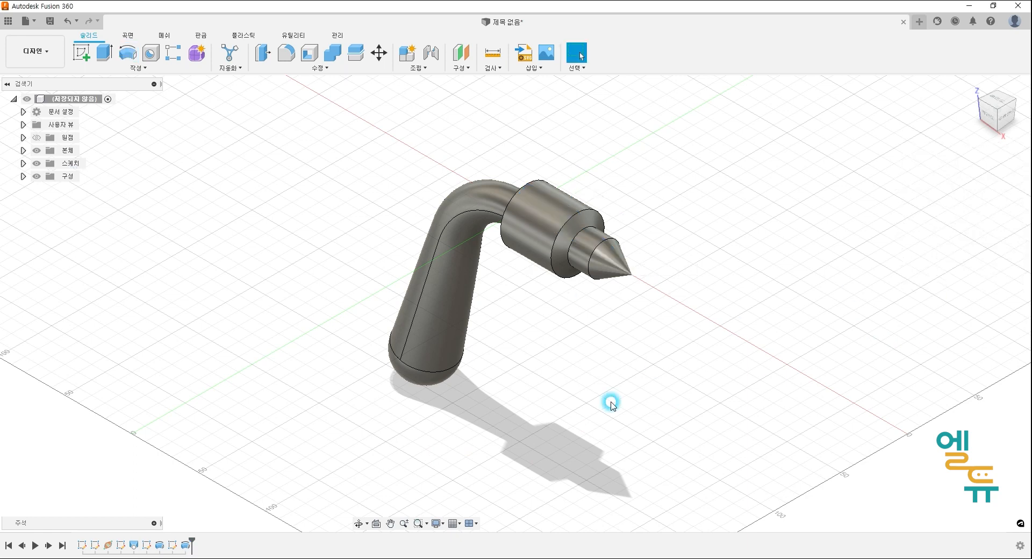
Try a full-length, non-modeled ISO Metric M40x3 thread of class 6g on the shaft's large cylindrical face
mouse_move(586, 387)
middle_mouse_down("shift")
mouse_move(654, 381)
mouse_move(589, 395)
middle_mouse_up("shift")
middle_click_drag(570, 356, 486, 373, "shift")
left_click(139, 68)
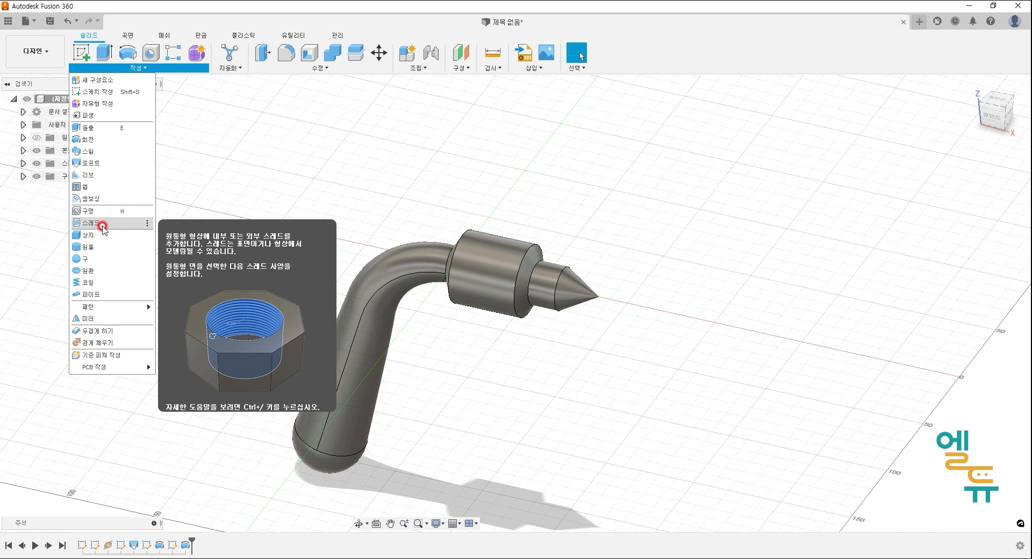
left_click(92, 222)
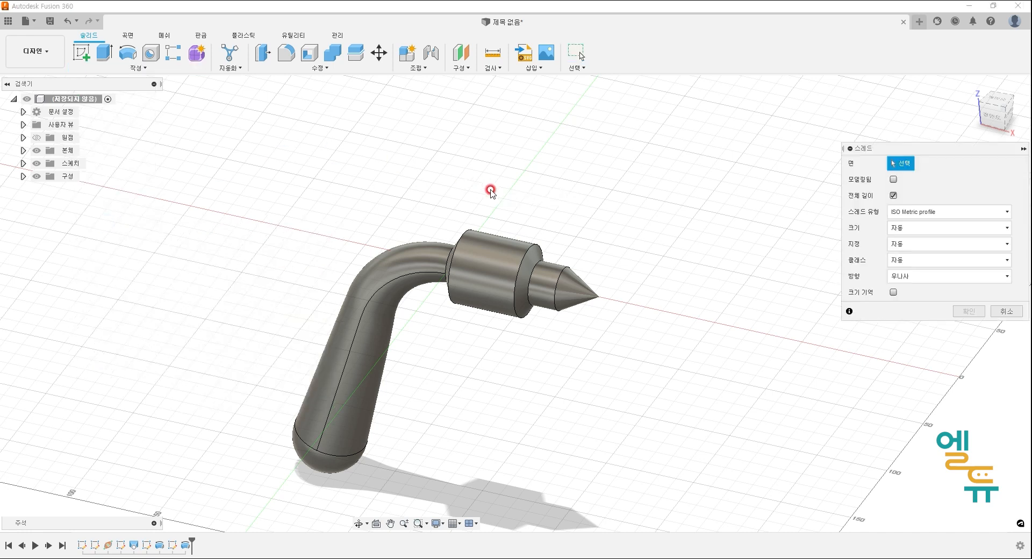
left_click(489, 251)
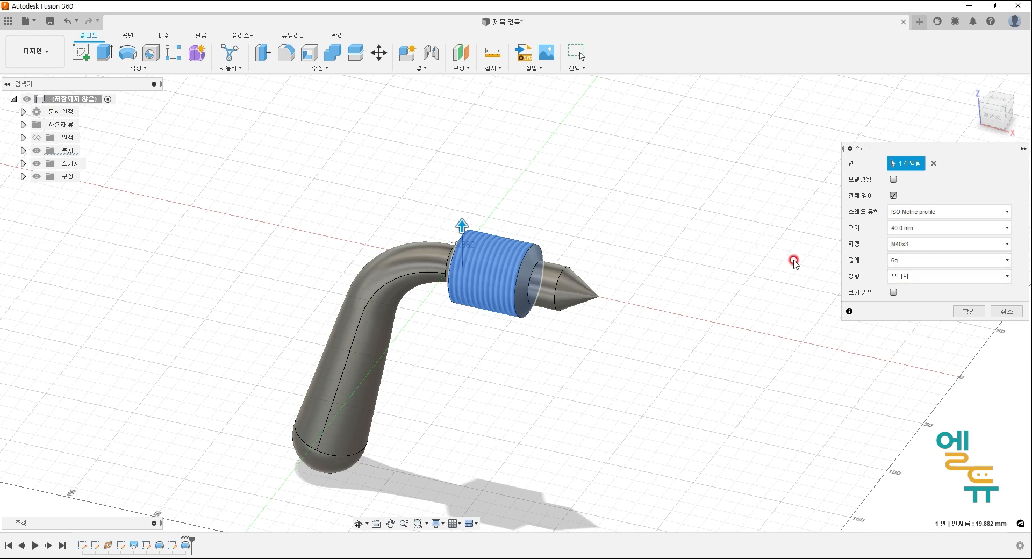
left_click(969, 311)
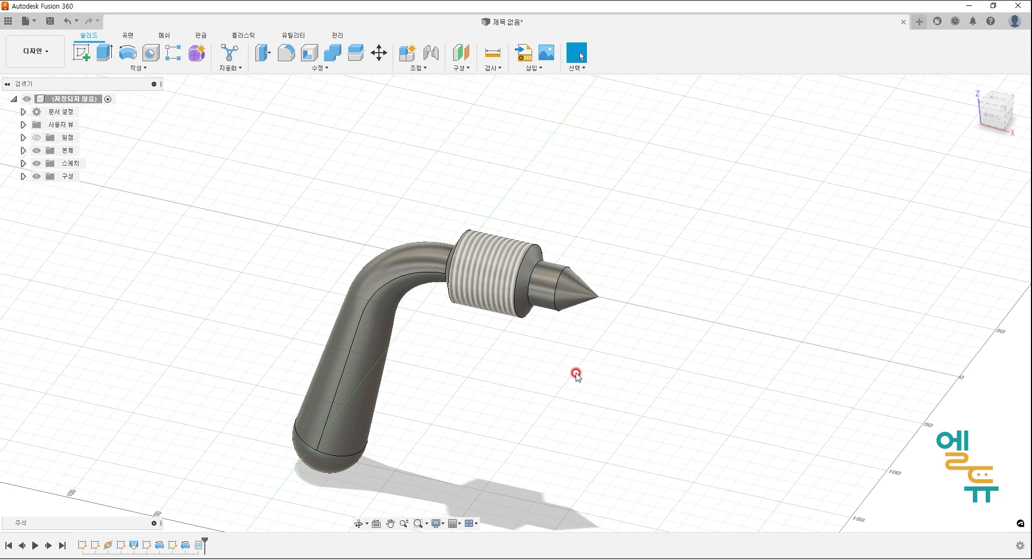
Undo the non-modeled thread on the large cylindrical face
scroll(484, 332, "up", 2)
scroll(478, 270, "up", 3)
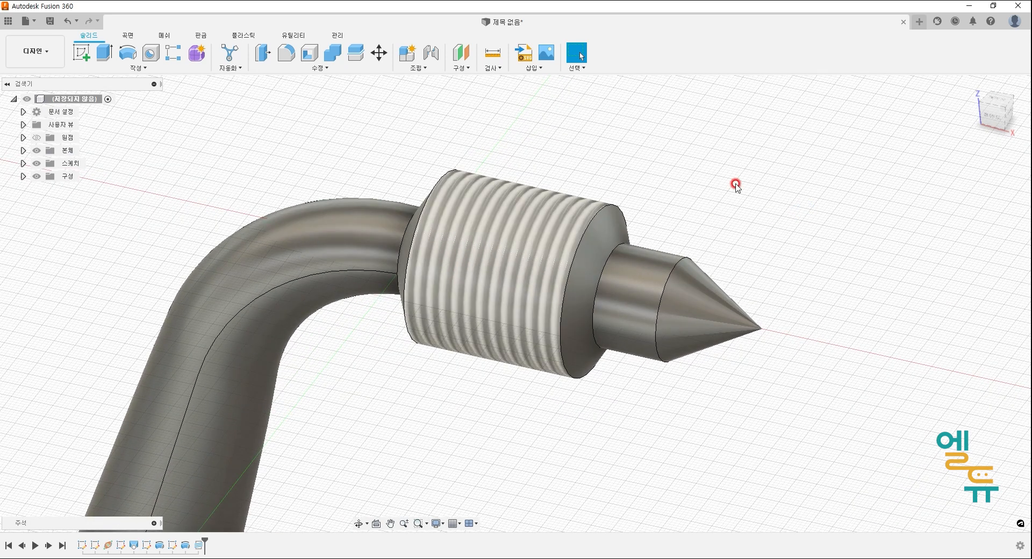
left_click(63, 21)
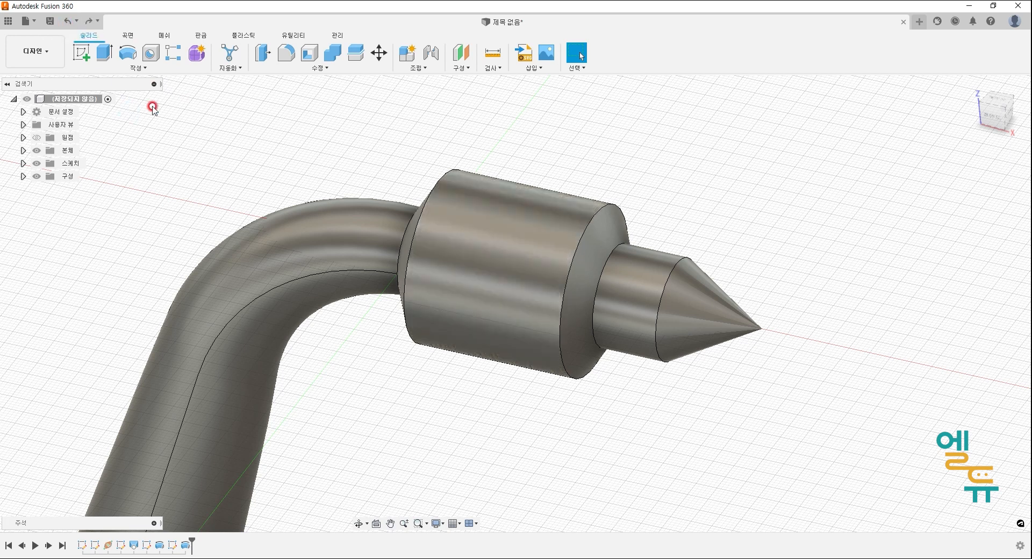
Add a modeled, full-length ISO Metric M40x3 thread of class 6g to the large cylindrical face
left_click(129, 69)
left_click(116, 222)
left_click(576, 205)
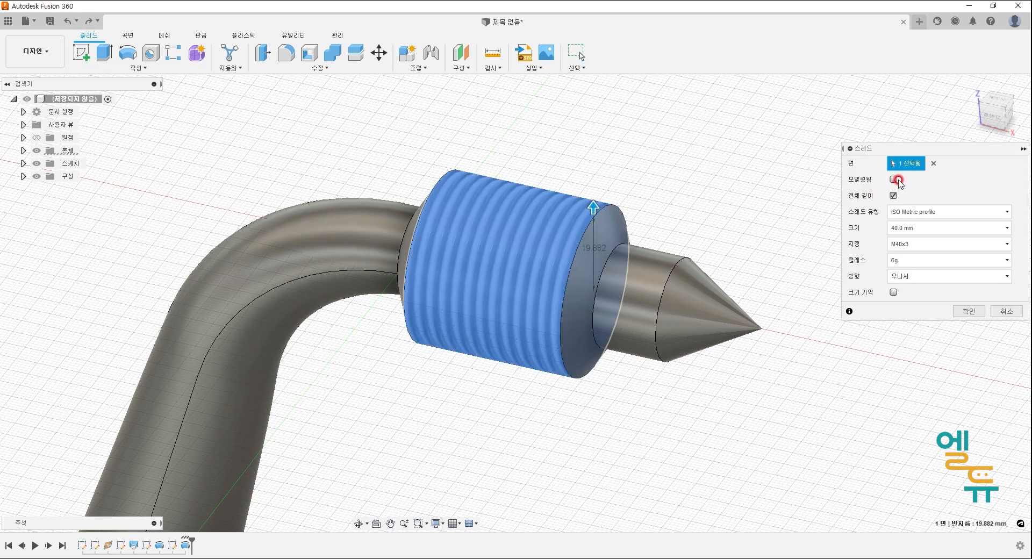
left_click(893, 181)
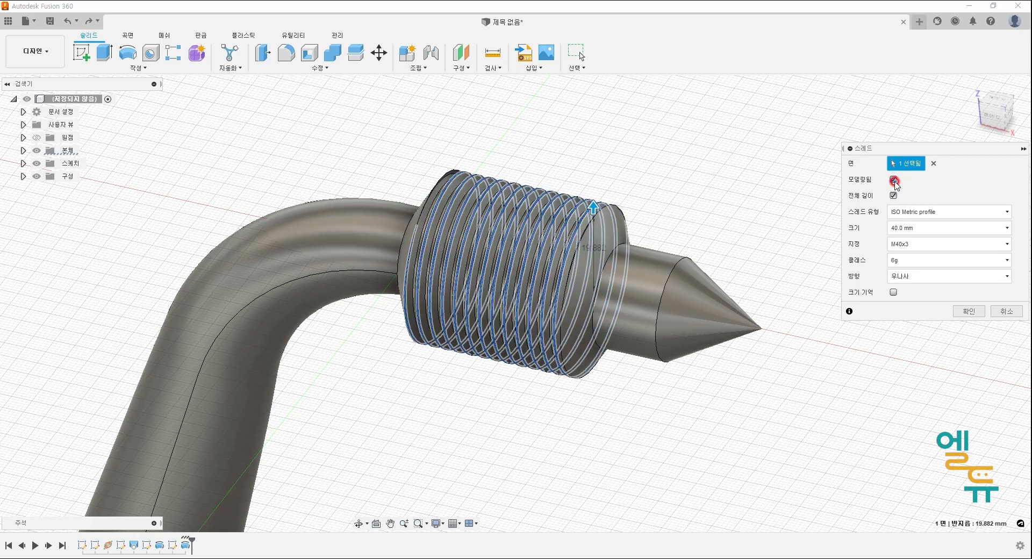
middle_click_drag(717, 163, 680, 145, "shift")
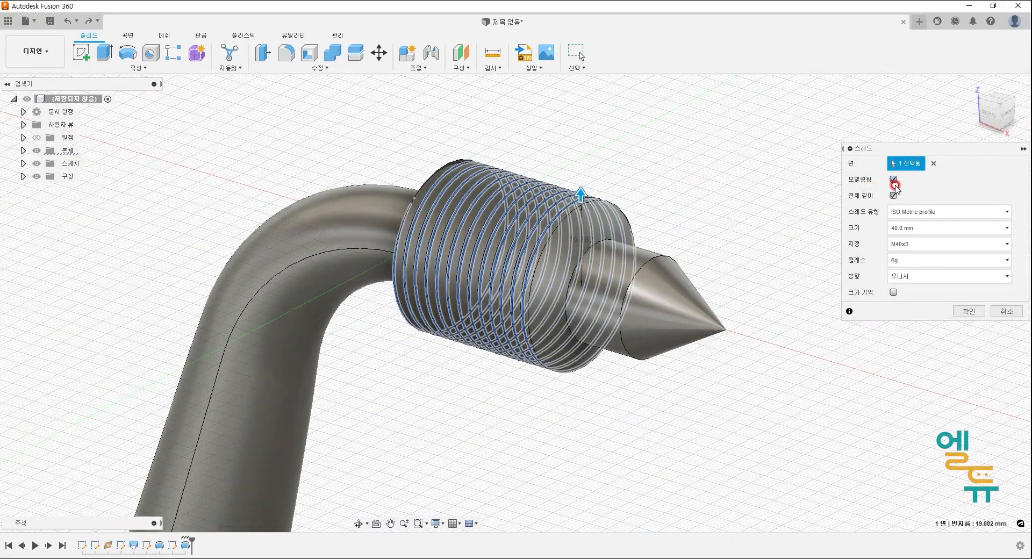
left_click(969, 314)
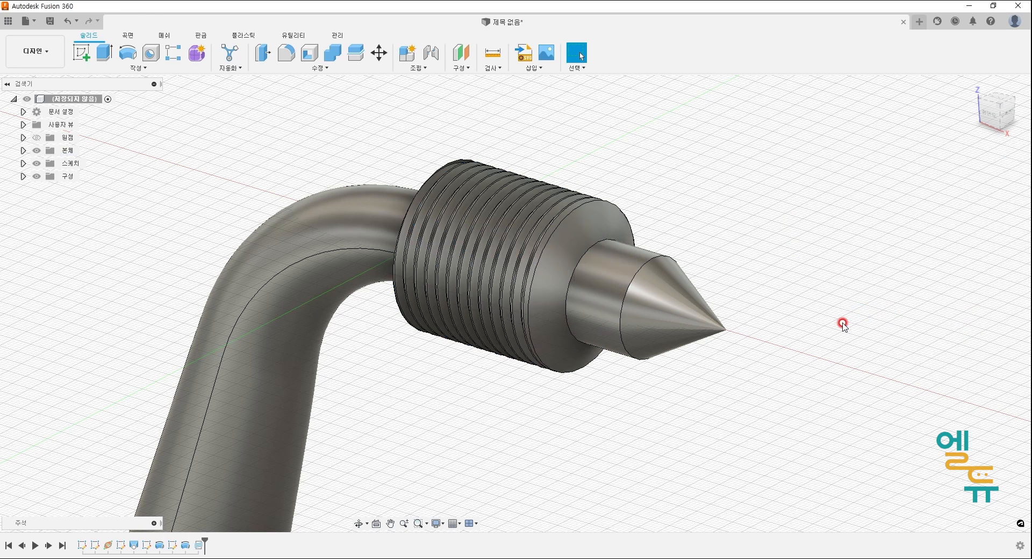
Inspect the modeled thread's grooves and its run-out near the tip from several angles, including the front and end views
middle_click_drag(834, 350, 806, 282)
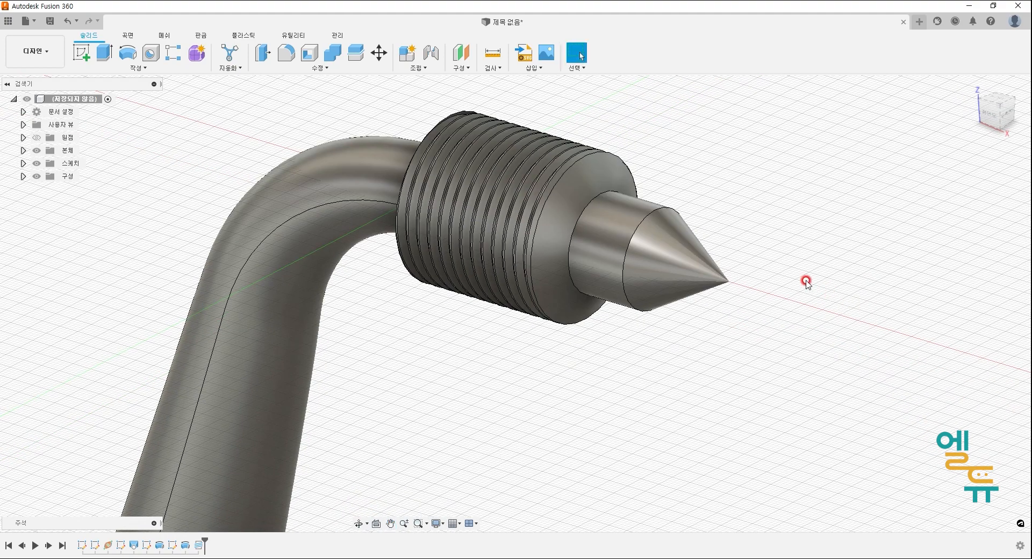
middle_click_drag(701, 146, 702, 152)
middle_click_drag(747, 219, 716, 218, "shift")
middle_click_drag(715, 212, 776, 225, "shift")
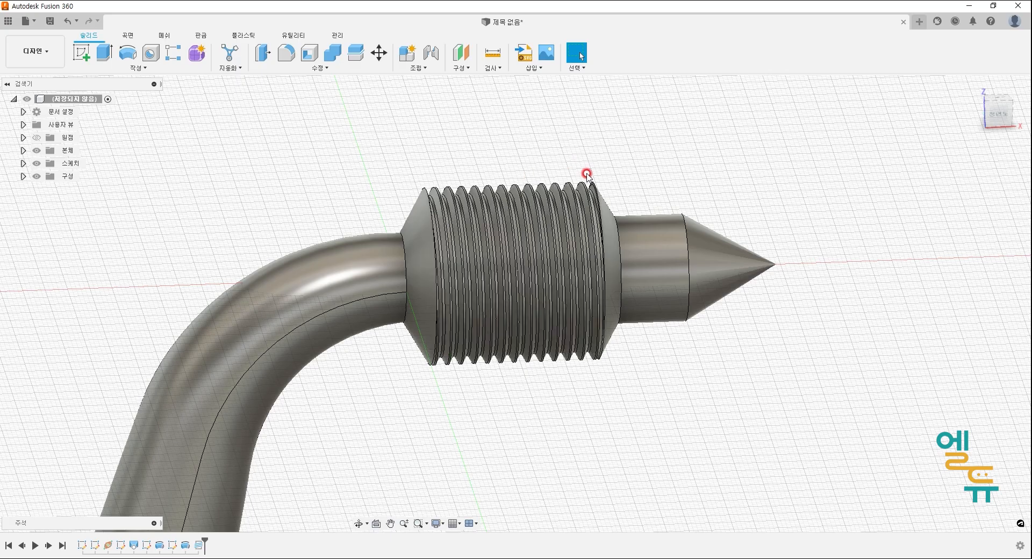
middle_click_drag(664, 290, 673, 282, "shift")
middle_click_drag(652, 340, 635, 253)
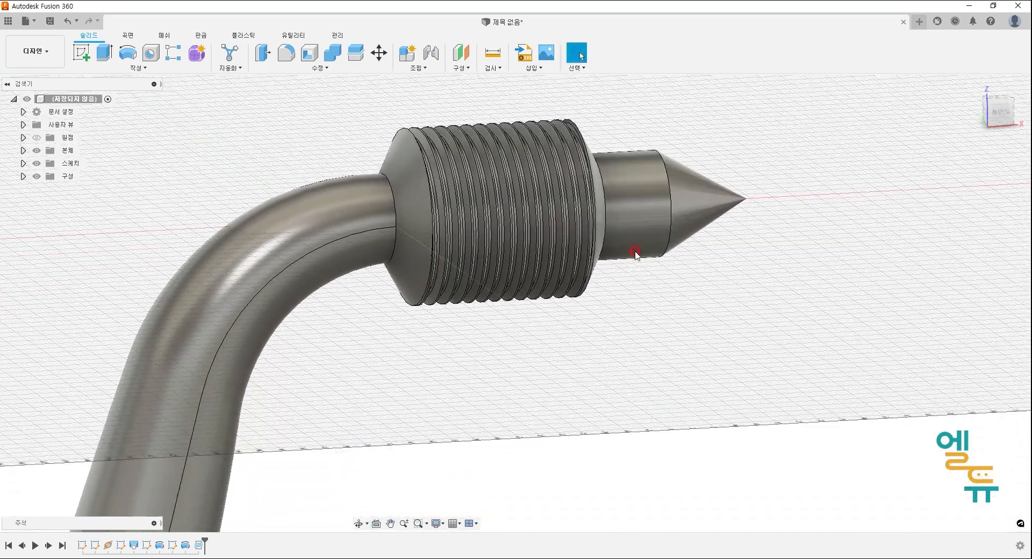
scroll(604, 101, "up", 8)
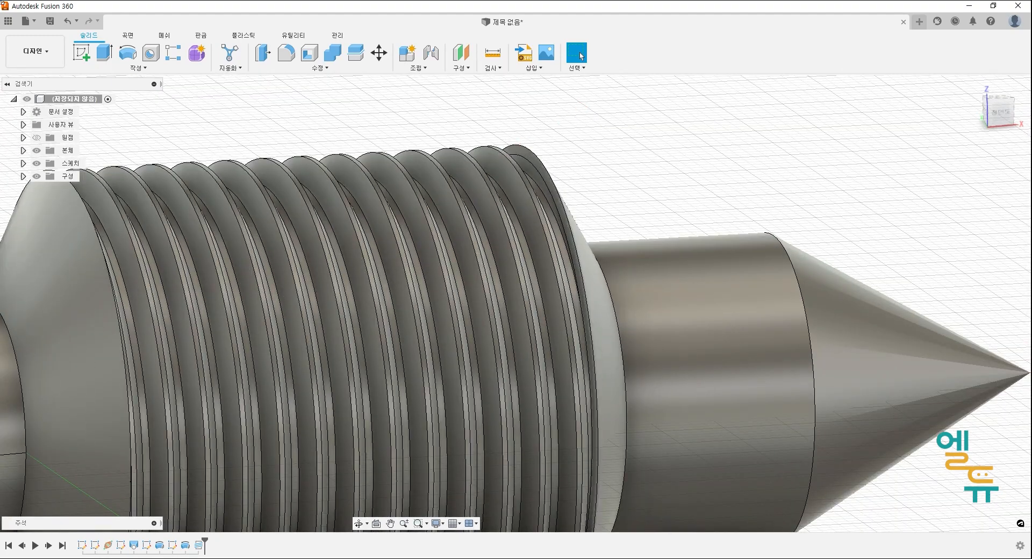
left_click(1001, 114)
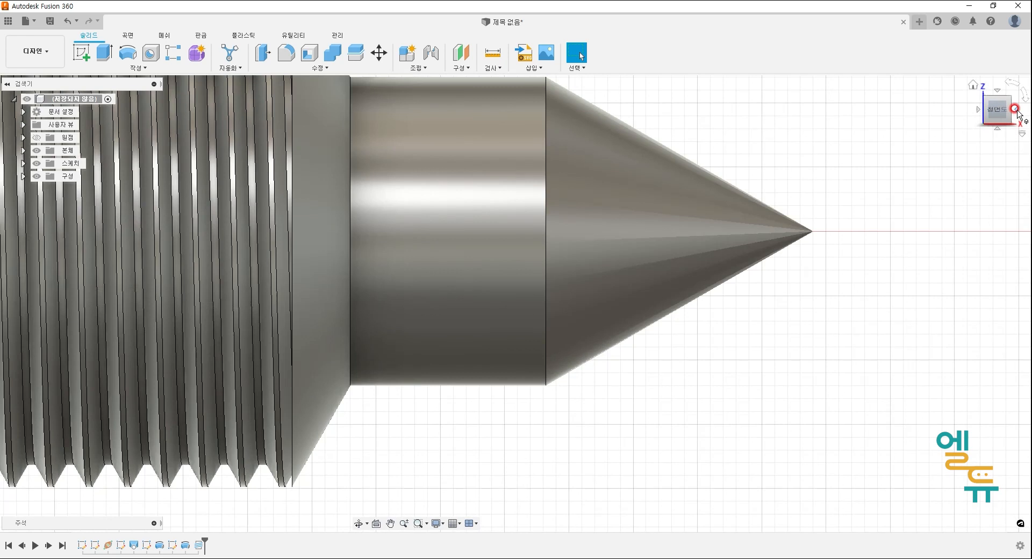
middle_click_drag(572, 270, 677, 286)
middle_click_drag(433, 248, 954, 322)
scroll(613, 205, "up", 1)
scroll(611, 213, "down", 3)
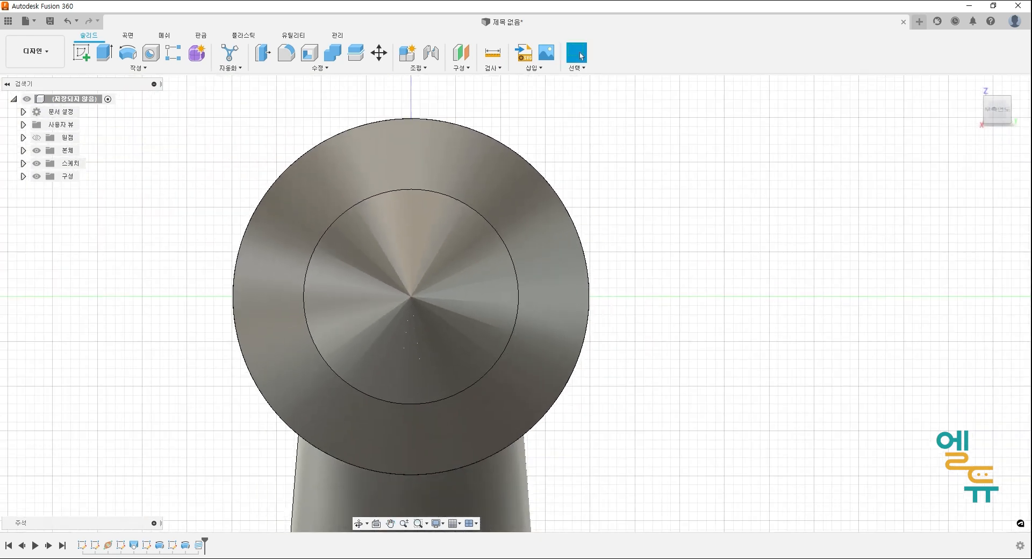
Switch to the PowerPoint practice drawing, compare the shaft's circular outline in the end view, and return to Fusion 360
key("alt+Tab")
left_click_drag(573, 145, 601, 116)
left_click(423, 277)
key("ctrl+2")
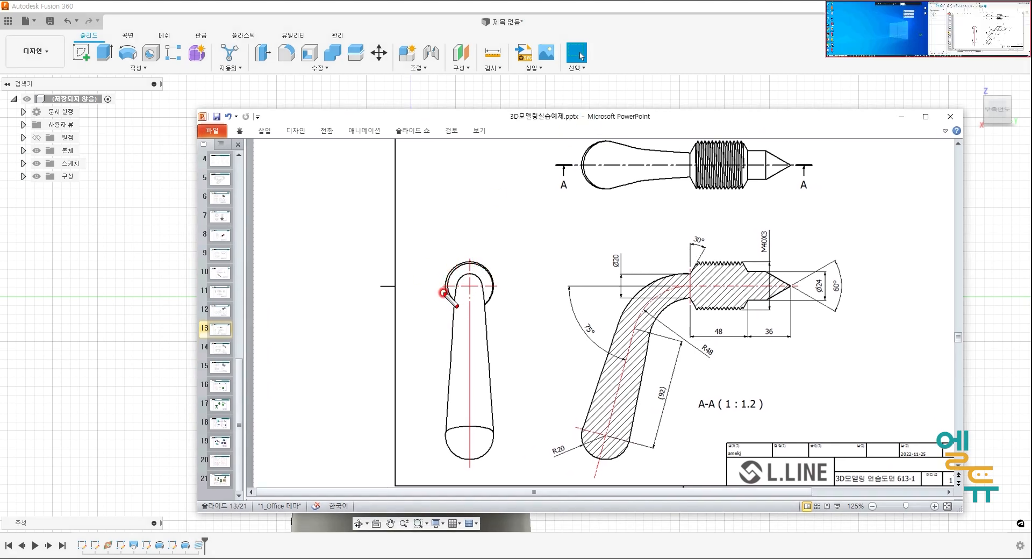
mouse_move(432, 286)
left_mouse_down()
mouse_move(487, 259)
mouse_move(463, 318)
left_mouse_up()
key("Escape")
left_click_drag(638, 118, 0, 137)
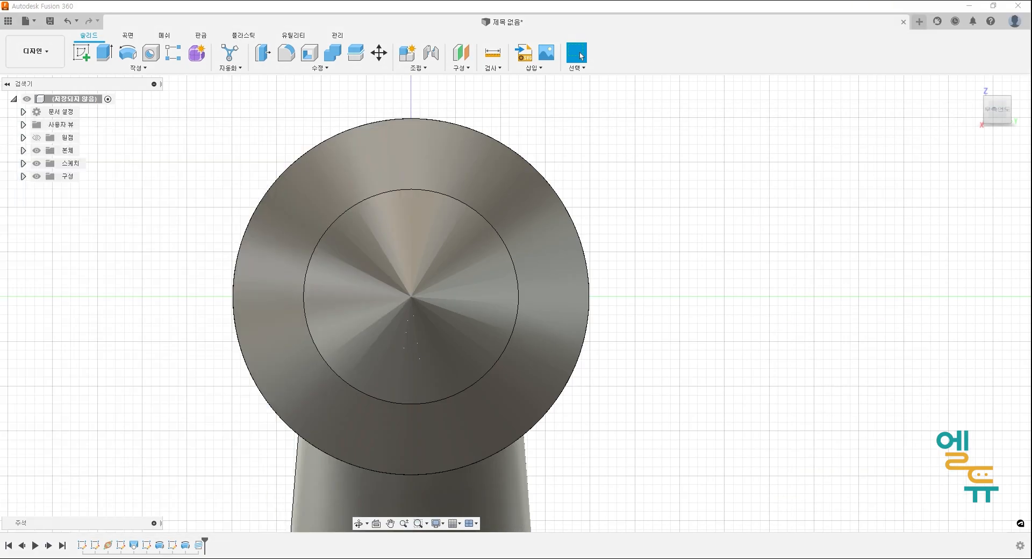
left_click(757, 274)
Delete the thin crescent-shaped face where the thread runs out at the tip side of the large cylinder
middle_click_drag(689, 293, 798, 318, "shift")
left_click(317, 68)
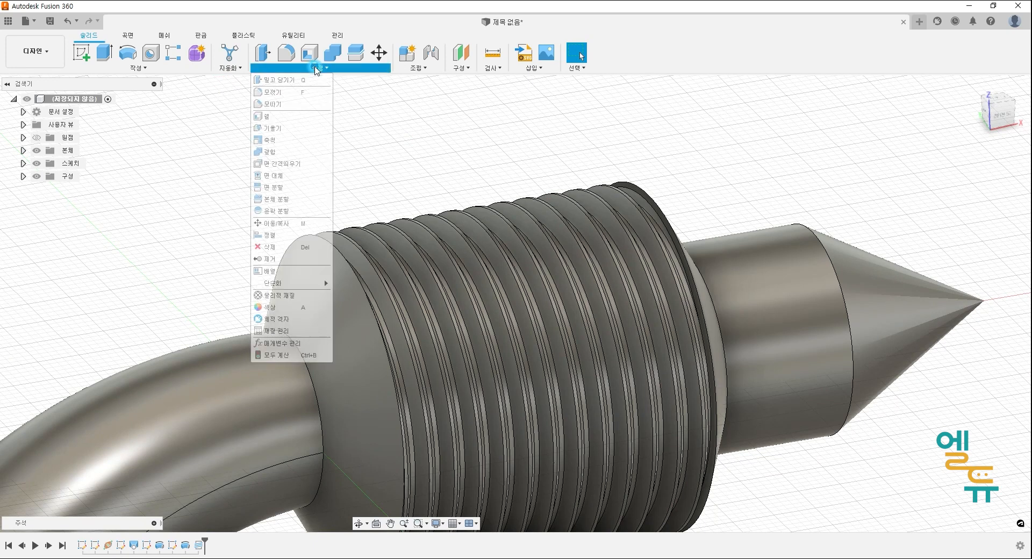
left_click(269, 247)
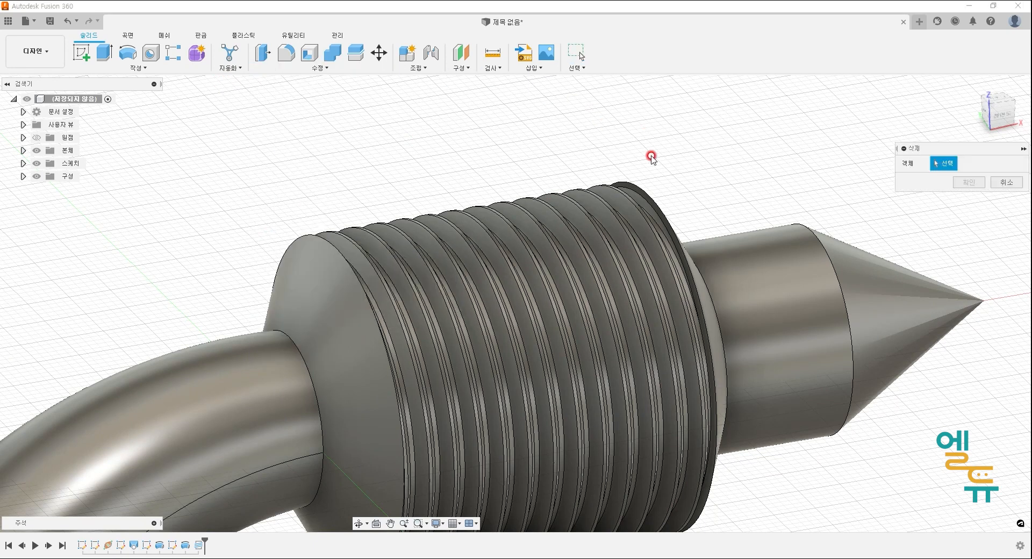
scroll(676, 188, "up", 6)
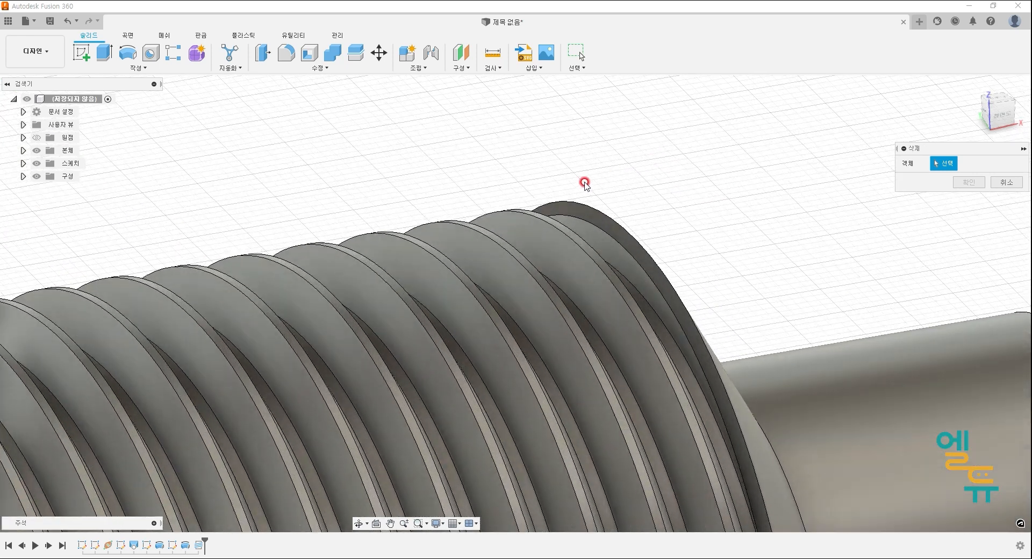
left_click(566, 207)
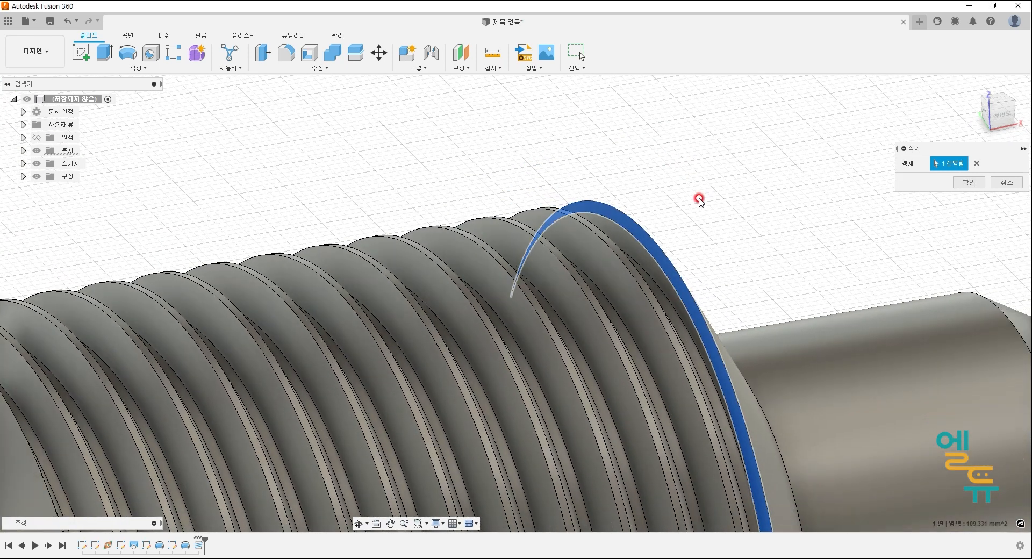
scroll(698, 198, "down", 5)
scroll(699, 199, "down", 1)
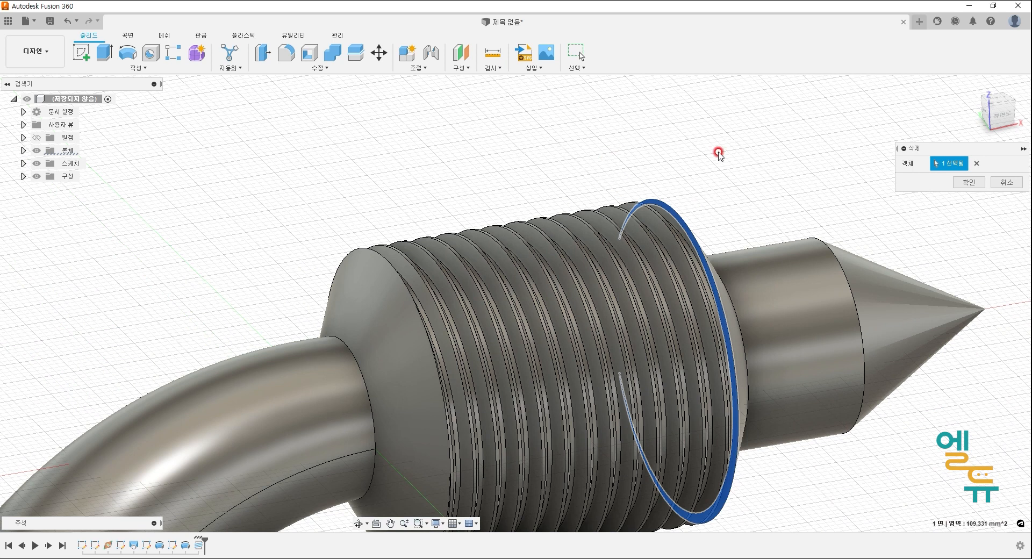
left_click(971, 183)
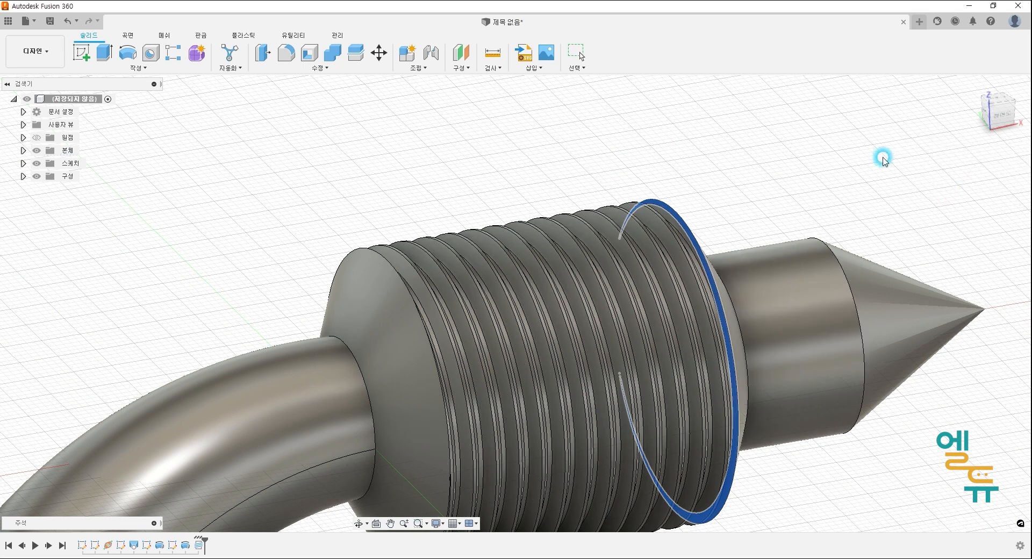
Delete the thin crescent-shaped face where the thread runs out at the handle side of the large cylinder
left_click(1004, 114)
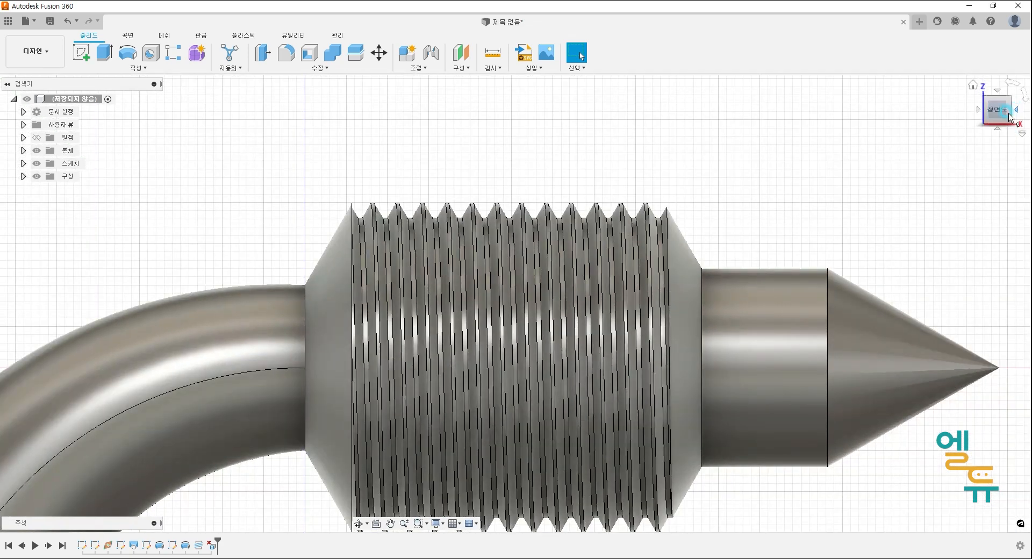
left_click(1010, 115)
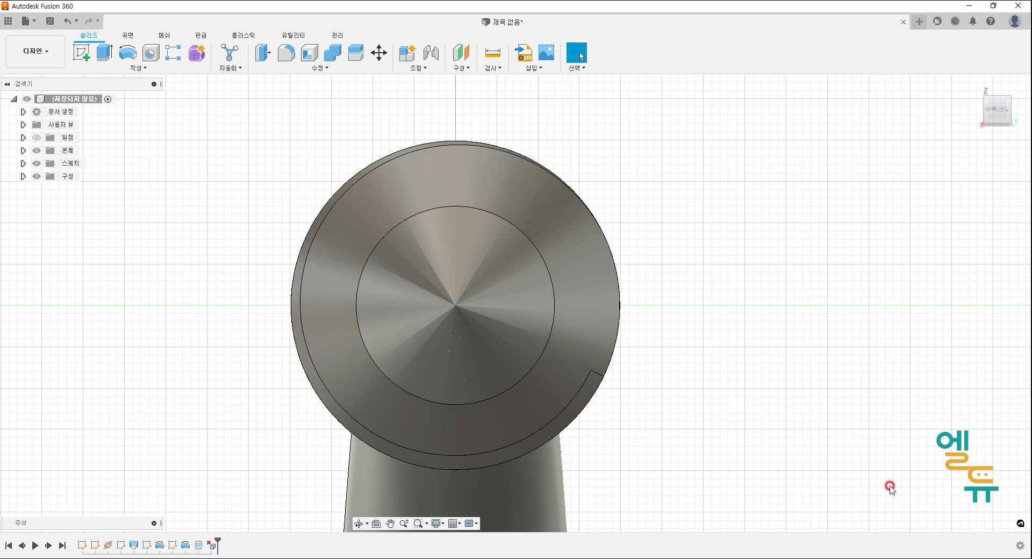
scroll(725, 368, "down", 5)
middle_click_drag(680, 415, 724, 435, "shift")
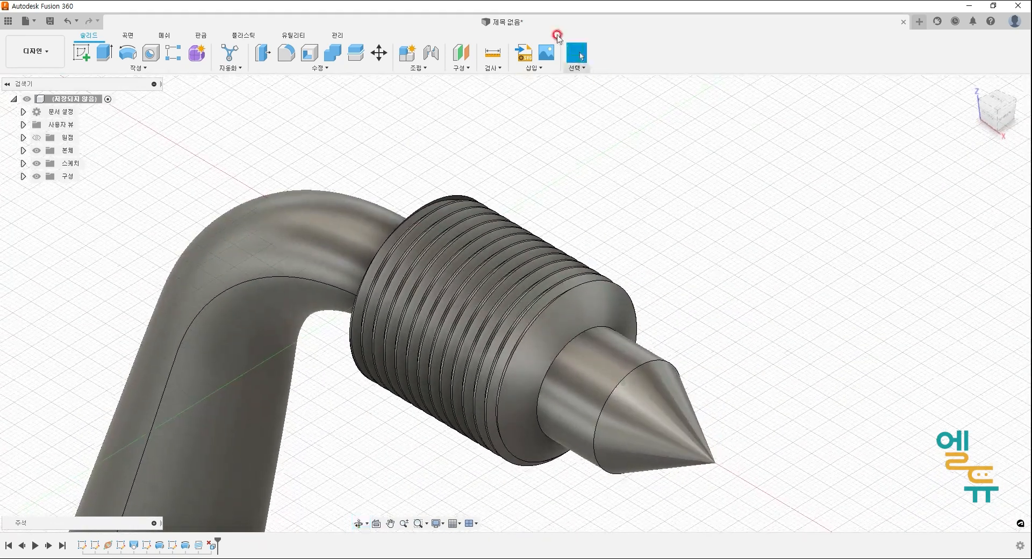
left_click(330, 69)
left_click(323, 248)
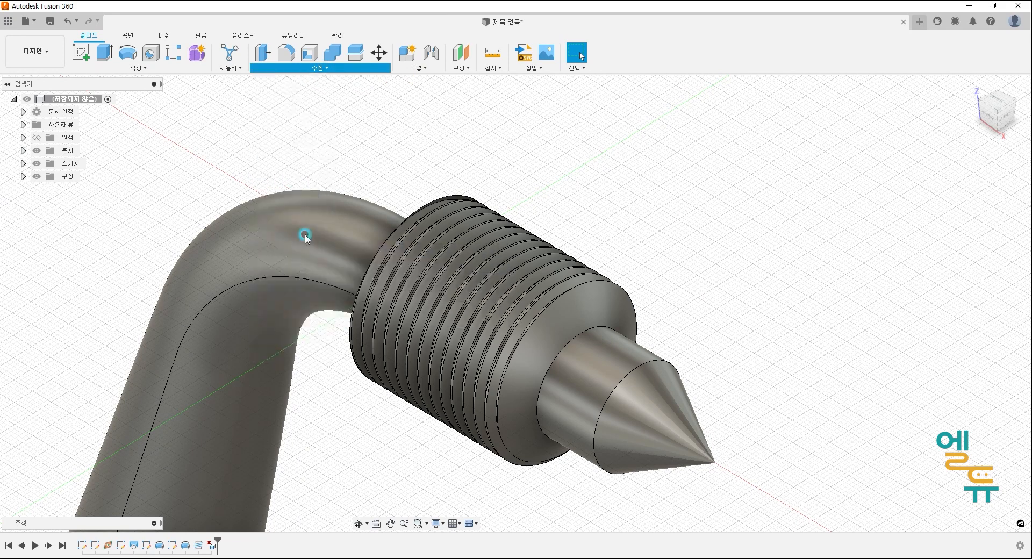
scroll(508, 156, "up", 2)
scroll(460, 166, "up", 4)
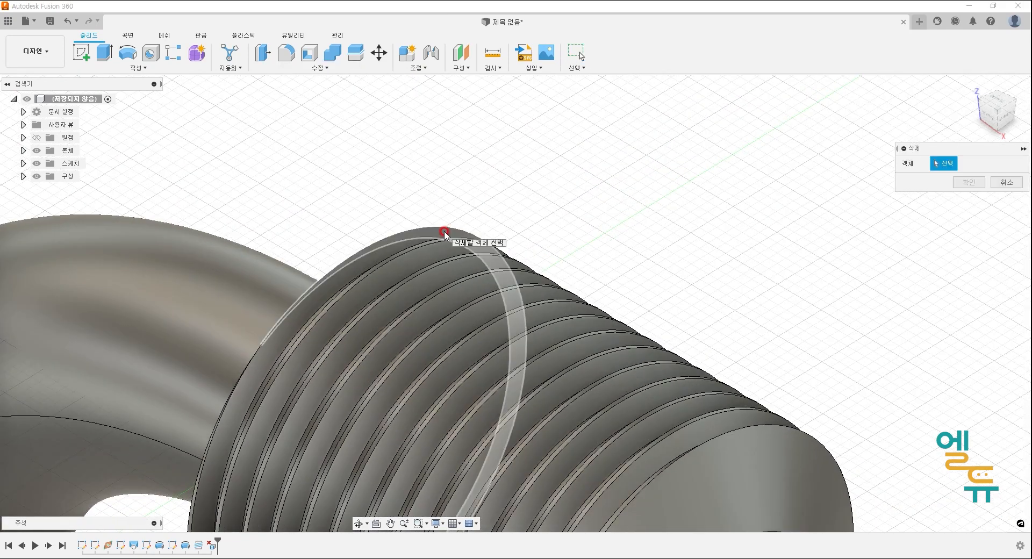
scroll(544, 223, "down", 2)
scroll(468, 215, "up", 4)
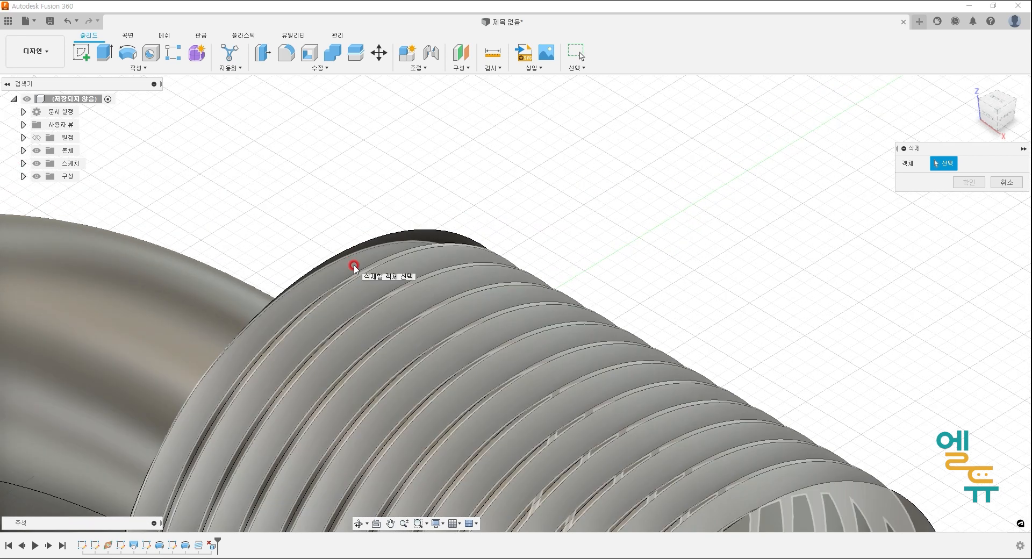
left_click(436, 237)
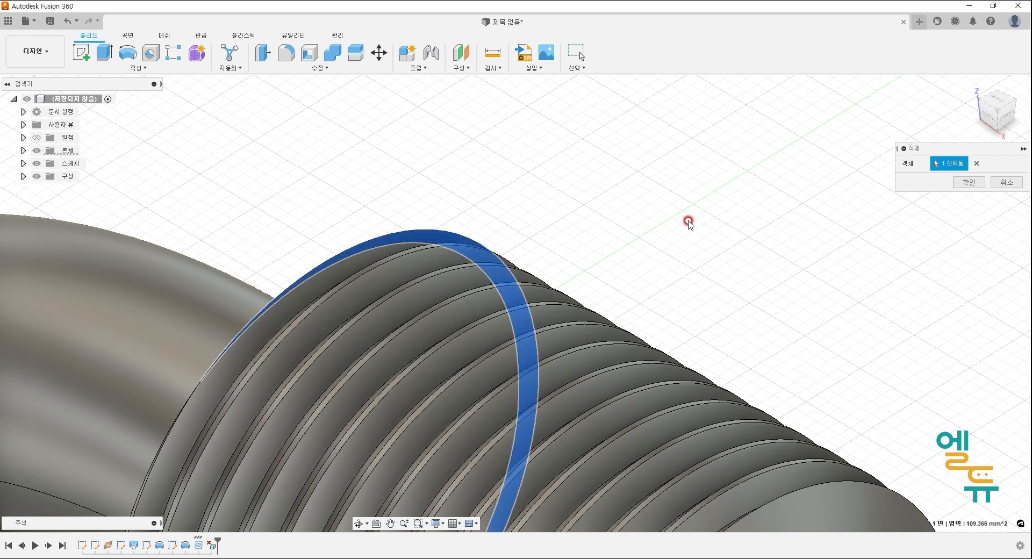
scroll(683, 224, "down", 4)
left_click(970, 182)
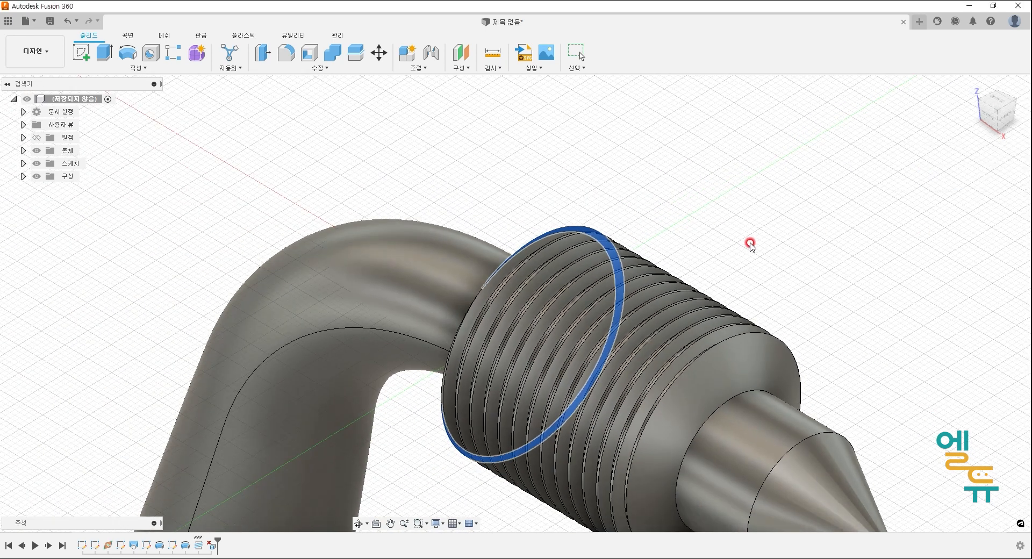
Undo the handle-side face deletion to compare the cone's edge with and without it, and redo the deletion
middle_click_drag(679, 253, 788, 254, "shift")
middle_click_drag(643, 465, 560, 299)
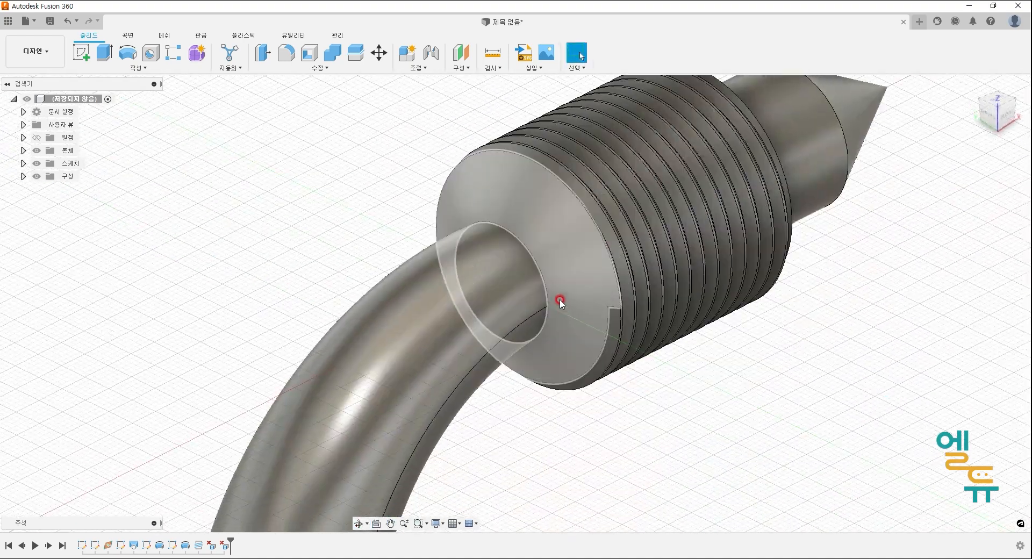
left_click(69, 23)
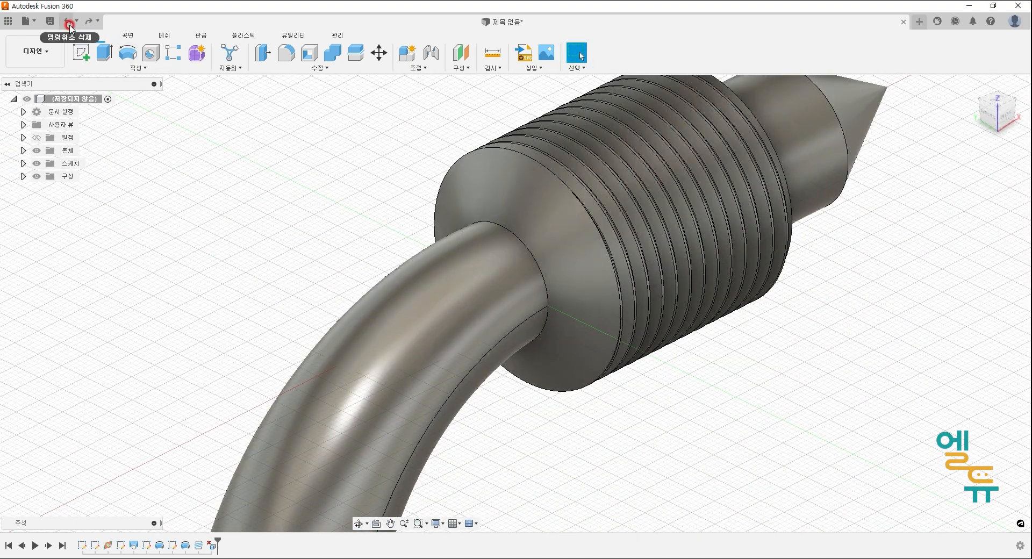
left_click(585, 311)
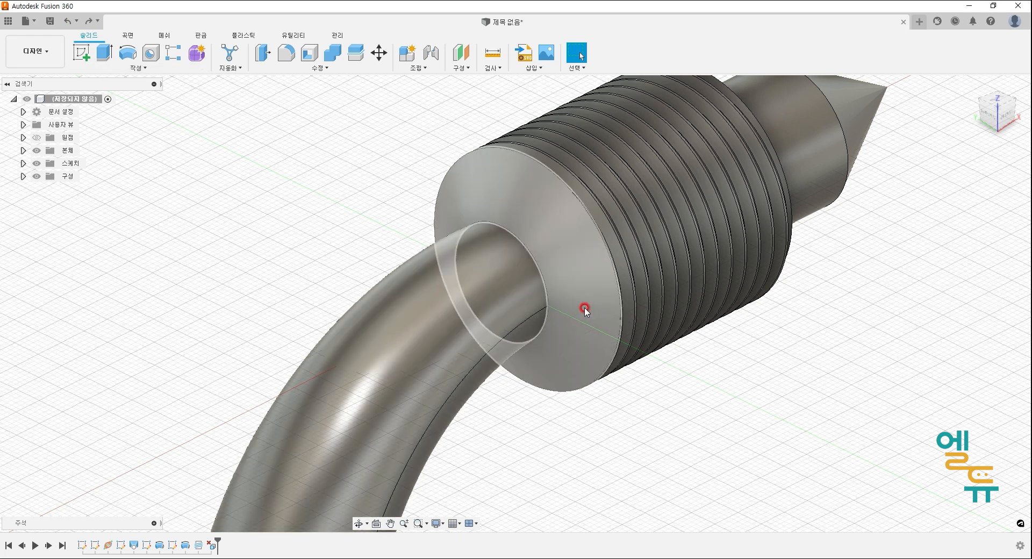
left_click(788, 519)
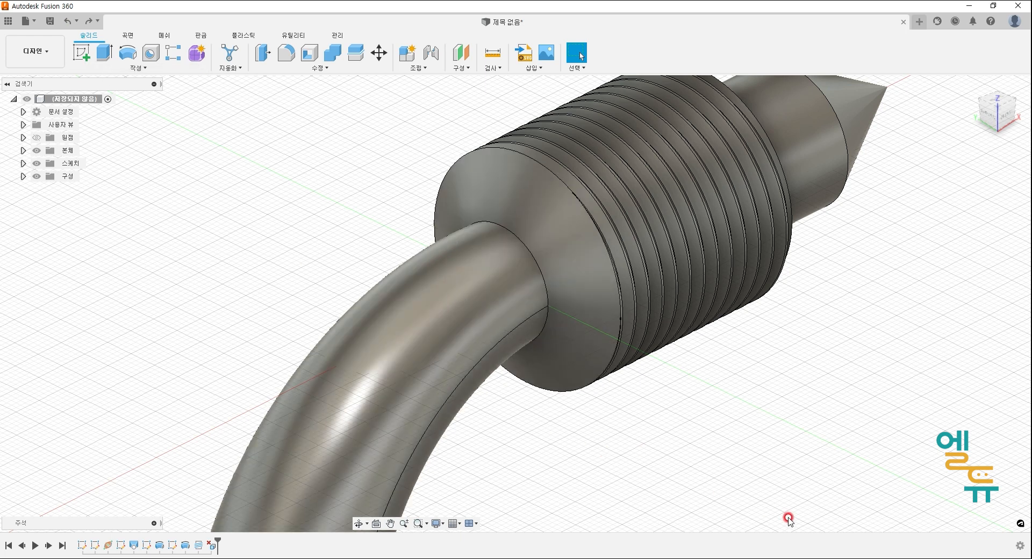
left_click(97, 24)
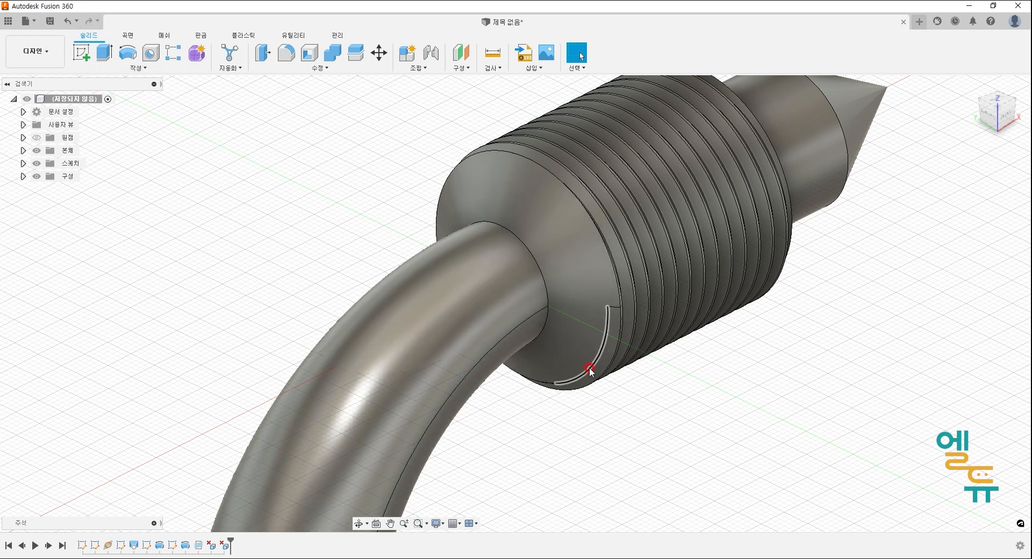
Inspect the thread's tip side and the complete bent handle in an isometric overview
middle_click_drag(741, 428, 482, 389)
middle_click_drag(780, 449, 632, 450)
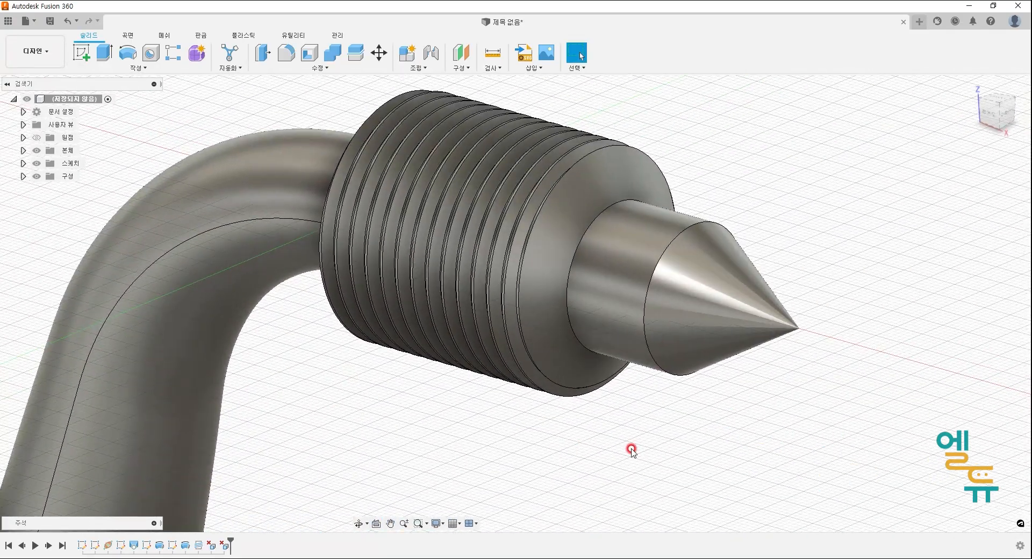
left_click(1021, 142)
middle_click_drag(628, 416, 673, 426)
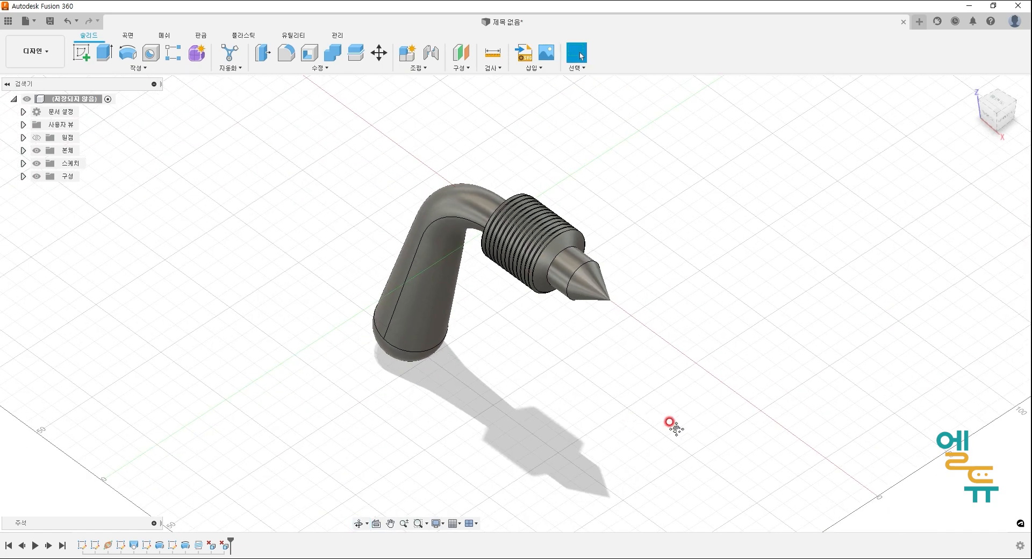